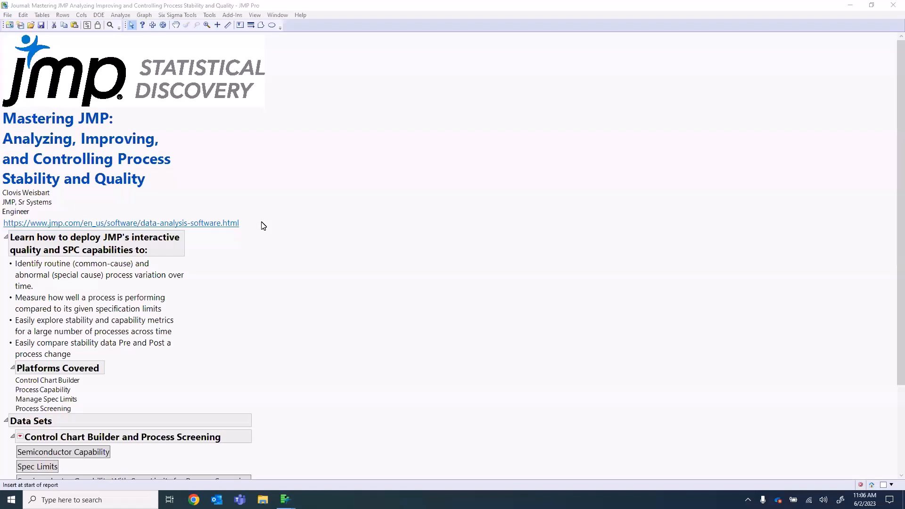
Open the Semiconductor Capability data table from the journal, maximized, and widen its wafer column.
{"action": "scroll", "coordinate": [241, 231], "scroll_direction": "down", "scroll_amount": 1}
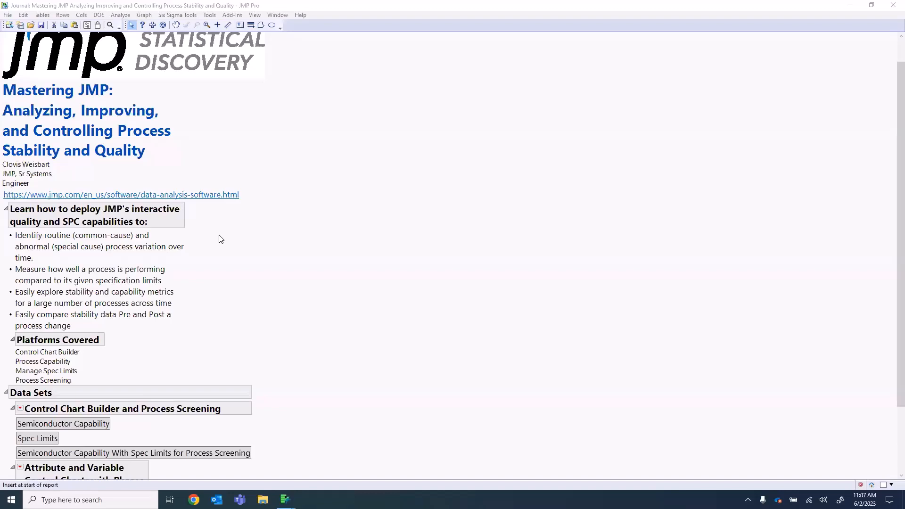
{"action": "left_click", "coordinate": [88, 427]}
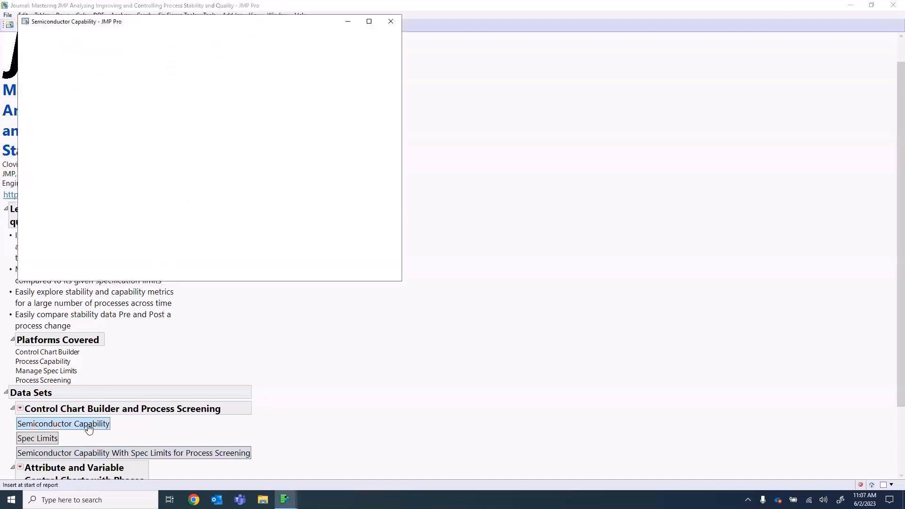
{"action": "left_click", "coordinate": [375, 22]}
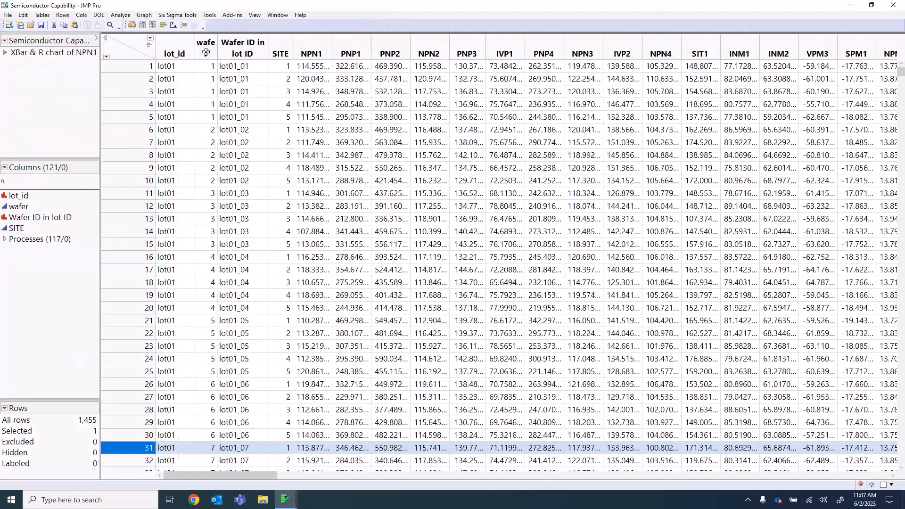
{"action": "left_click_drag", "start_coordinate": [225, 55], "coordinate": [234, 55]}
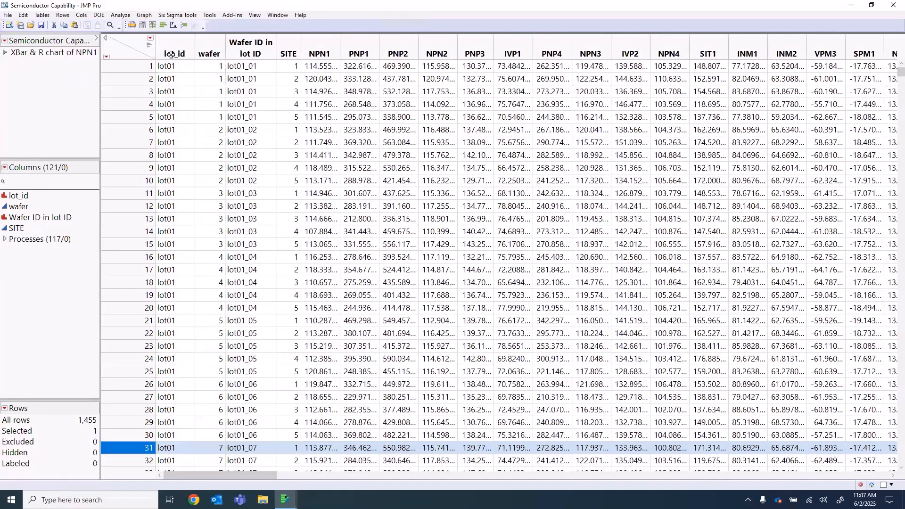
Review the lot_id, wafer, Wafer ID in lot ID and SITE columns, and the process measurement columns from NPN1 onward.
{"action": "left_click", "coordinate": [174, 54]}
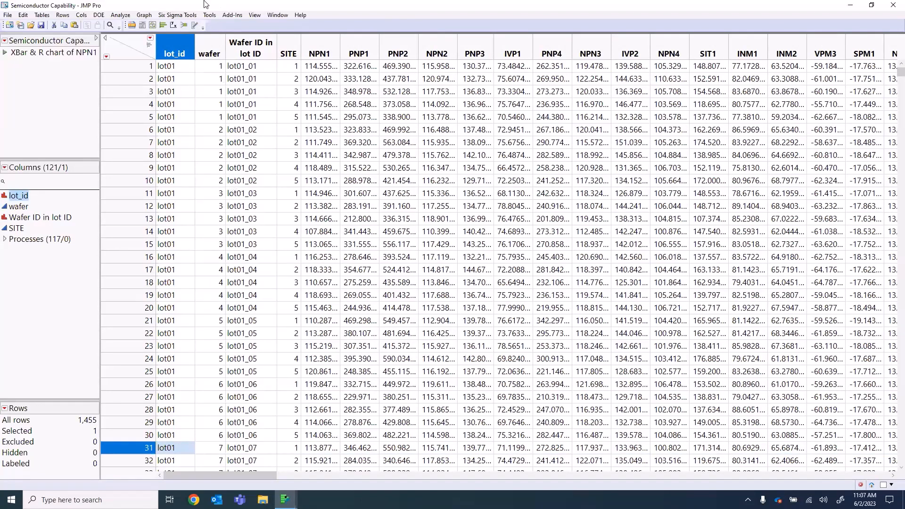
{"action": "left_click", "coordinate": [204, 46]}
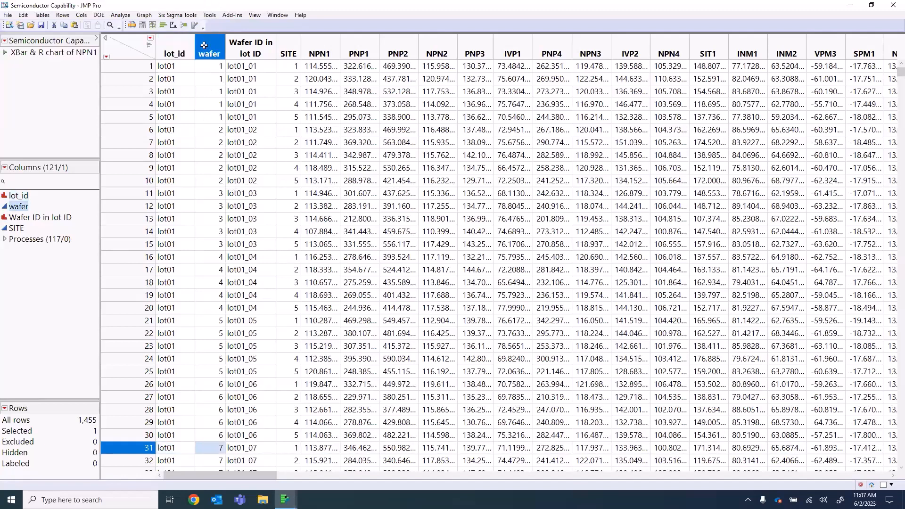
{"action": "left_click", "coordinate": [265, 55]}
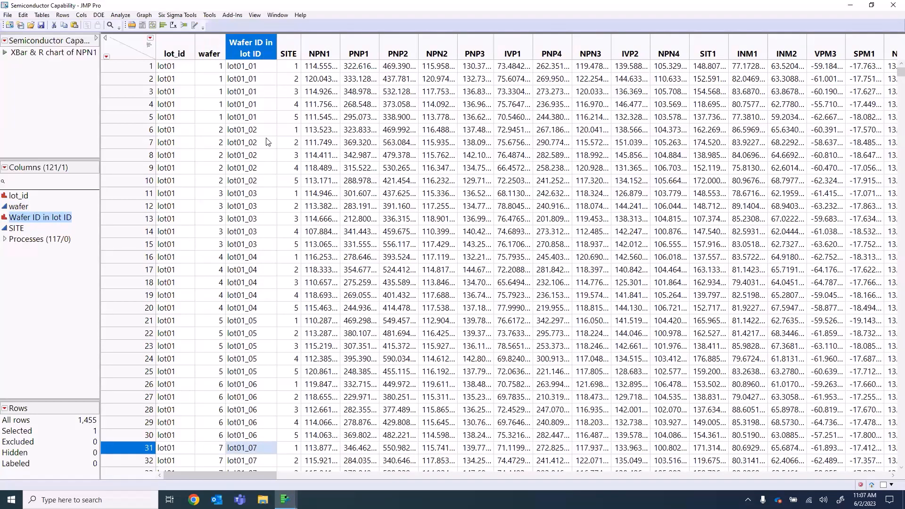
{"action": "left_click", "coordinate": [285, 51]}
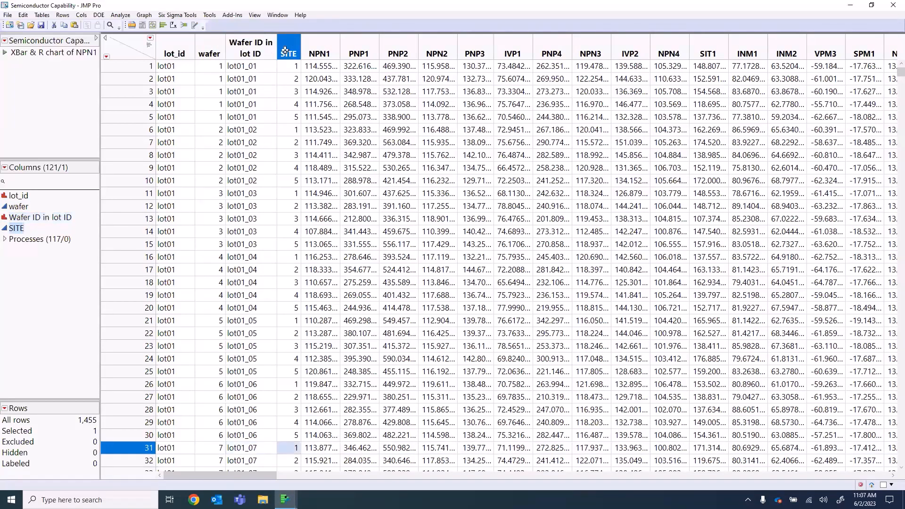
{"action": "left_click_drag", "start_coordinate": [286, 117], "coordinate": [293, 69]}
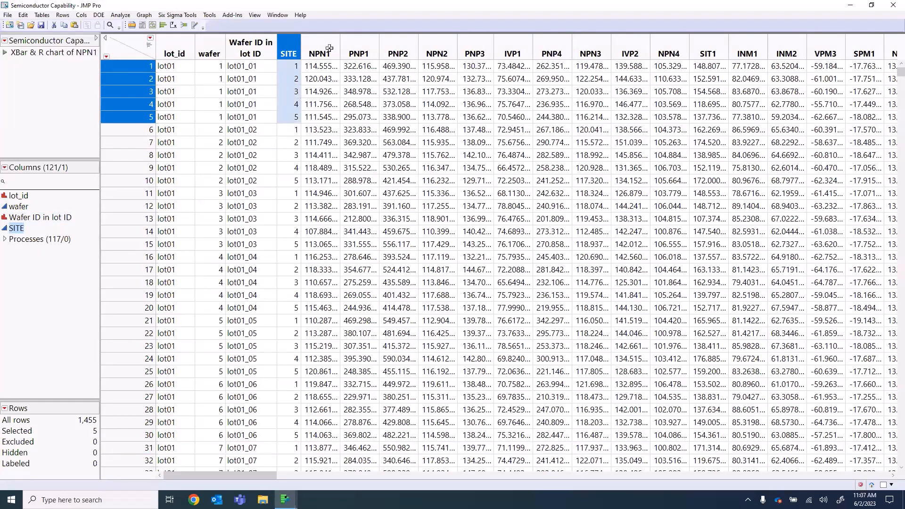
{"action": "left_click_drag", "start_coordinate": [329, 49], "coordinate": [894, 45]}
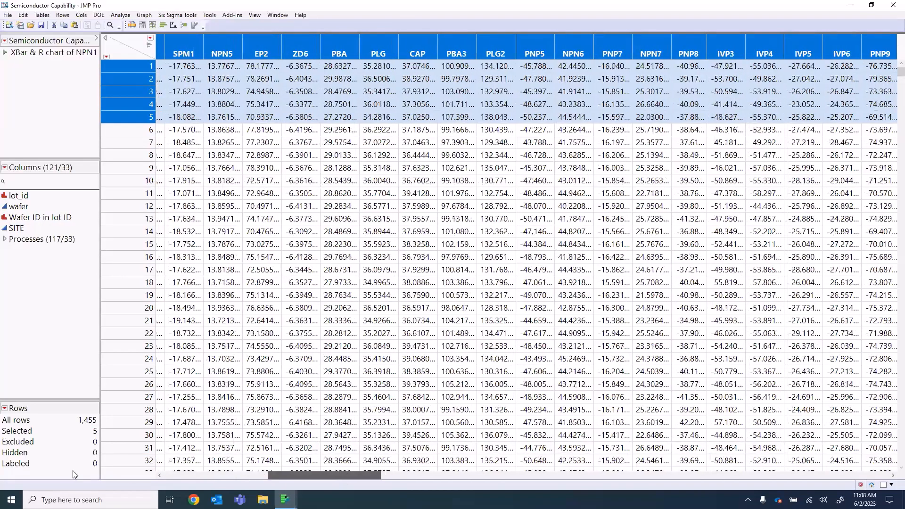
{"action": "left_click_drag", "start_coordinate": [72, 471], "coordinate": [95, 381]}
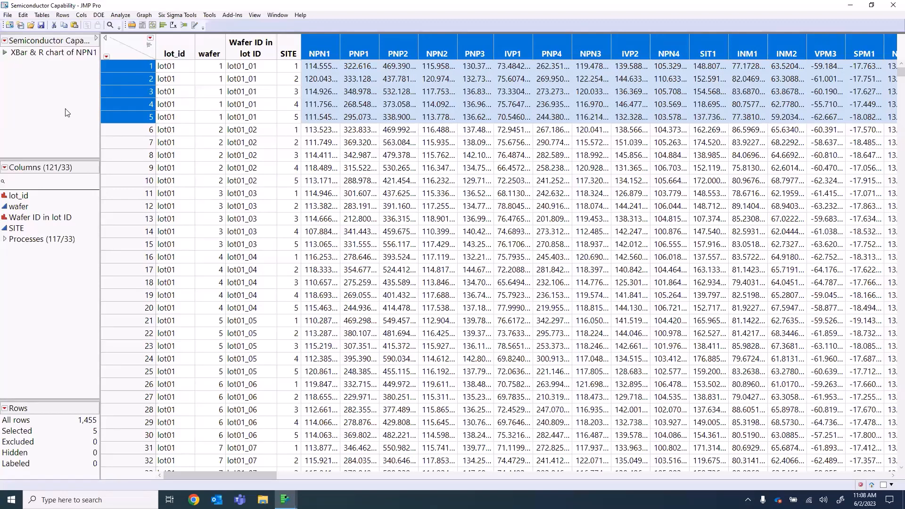
Run the data table's saved XBar & R chart of NPN1 script.
{"action": "left_click", "coordinate": [6, 53]}
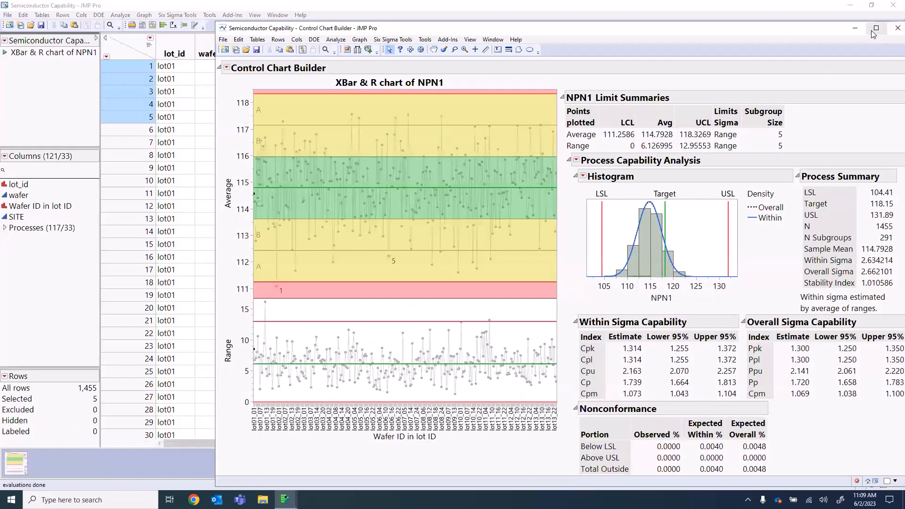
{"action": "left_click", "coordinate": [877, 27]}
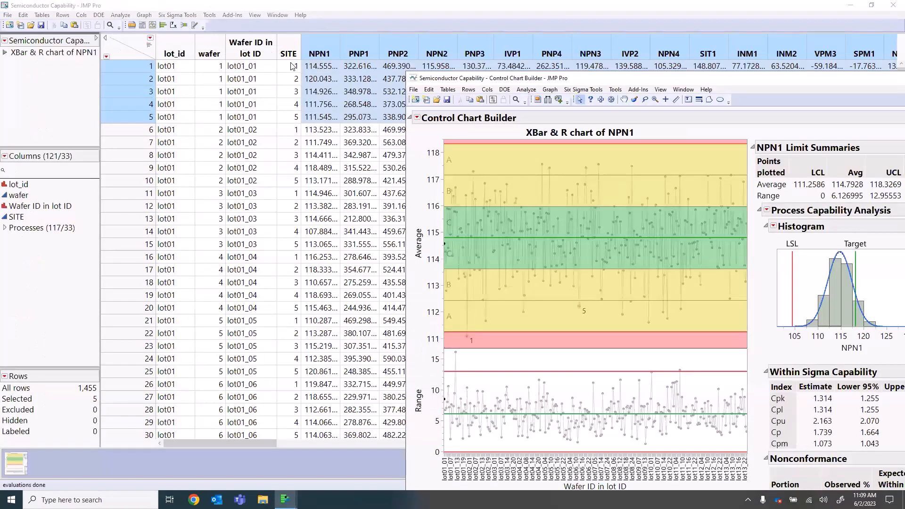
Highlight the SITE and NPN1 values of the first five rows in the data table, and return to the control chart, maximized.
{"action": "left_click", "coordinate": [295, 94]}
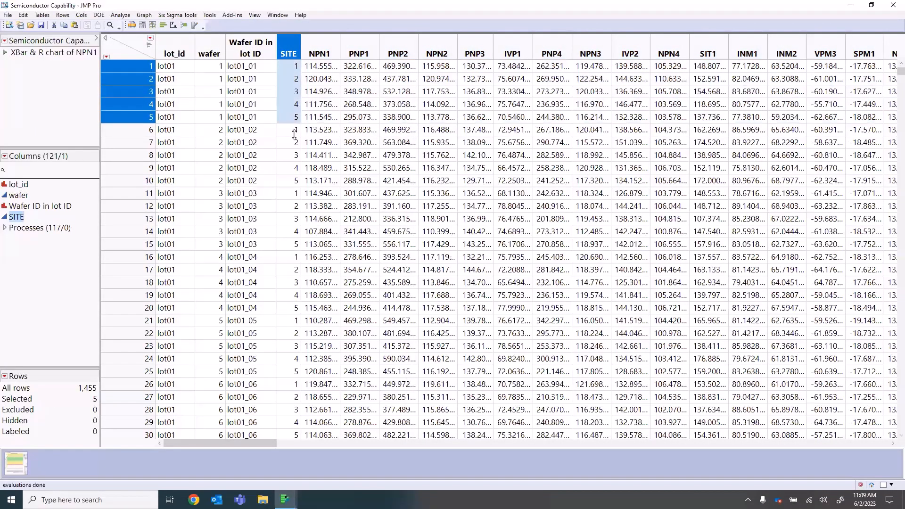
{"action": "left_click_drag", "start_coordinate": [319, 70], "coordinate": [326, 117]}
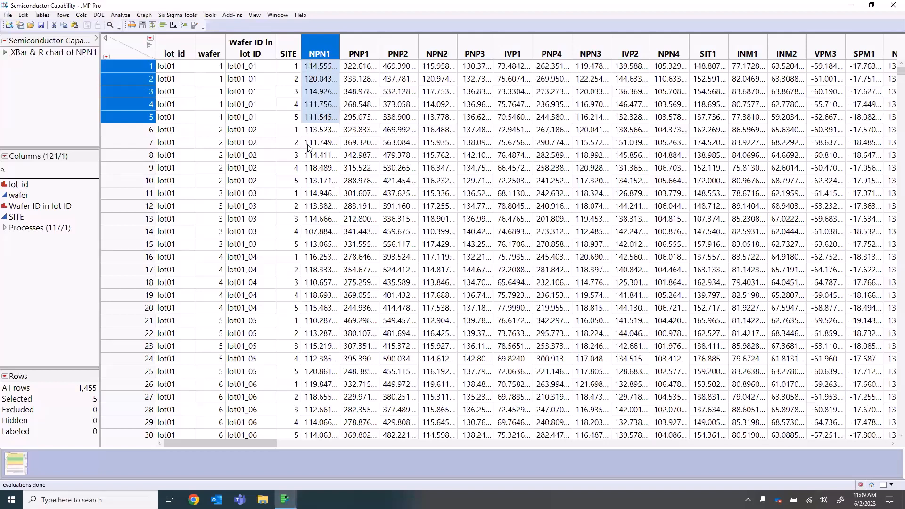
{"action": "left_click", "coordinate": [14, 463]}
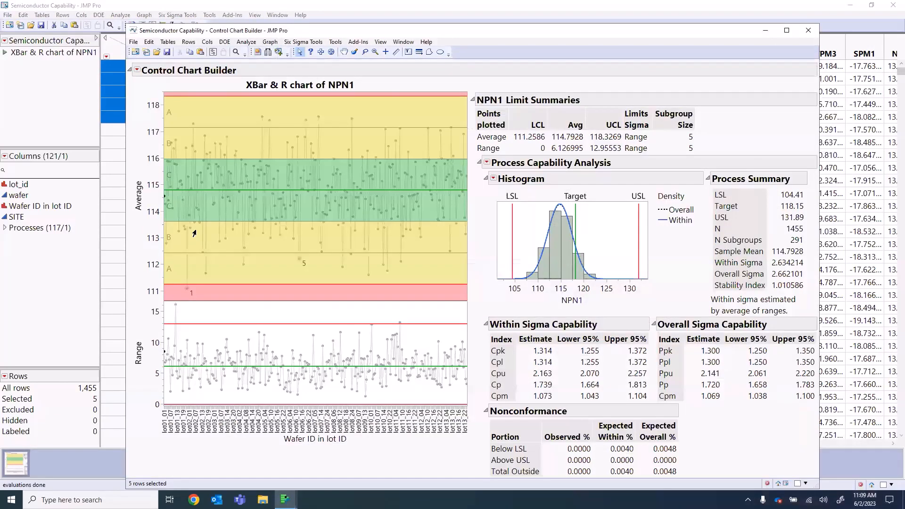
{"action": "left_click", "coordinate": [787, 31]}
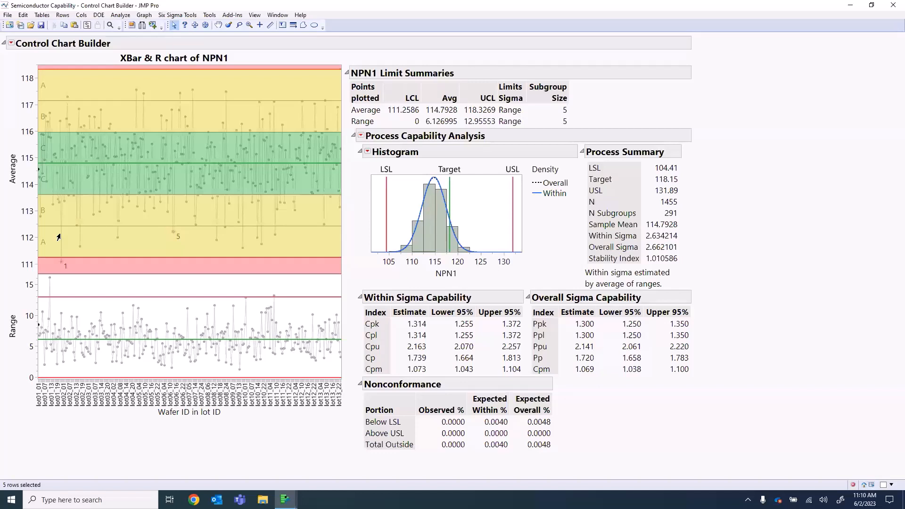
Inspect the flagged points on the NPN1 averages chart, stretching the Wafer ID axis to spread them out and compressing it again.
{"action": "mouse_move", "coordinate": [58, 265]}
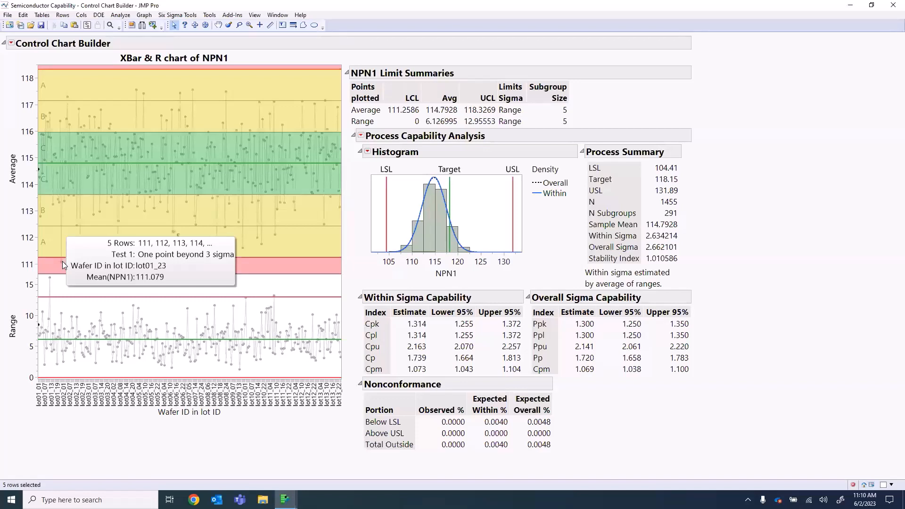
{"action": "mouse_move", "coordinate": [173, 234]}
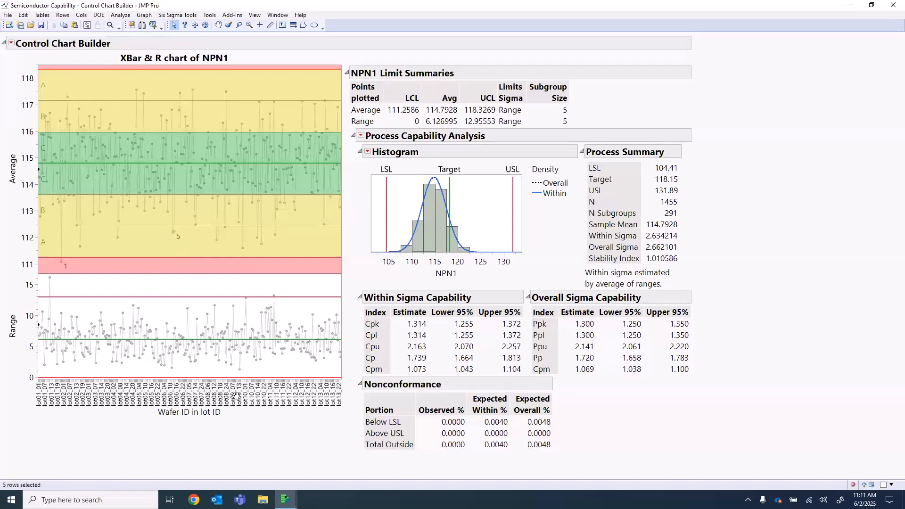
{"action": "left_click_drag", "start_coordinate": [304, 390], "coordinate": [432, 402]}
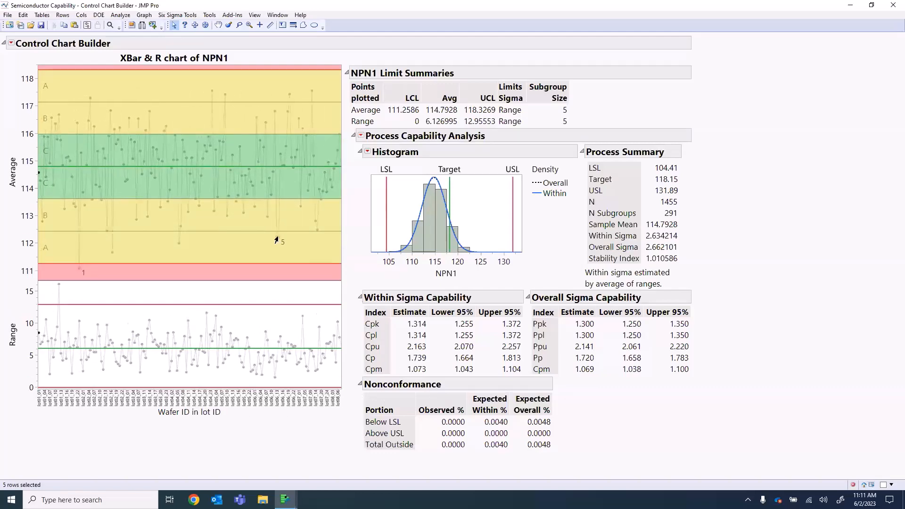
{"action": "left_click_drag", "start_coordinate": [323, 395], "coordinate": [78, 392]}
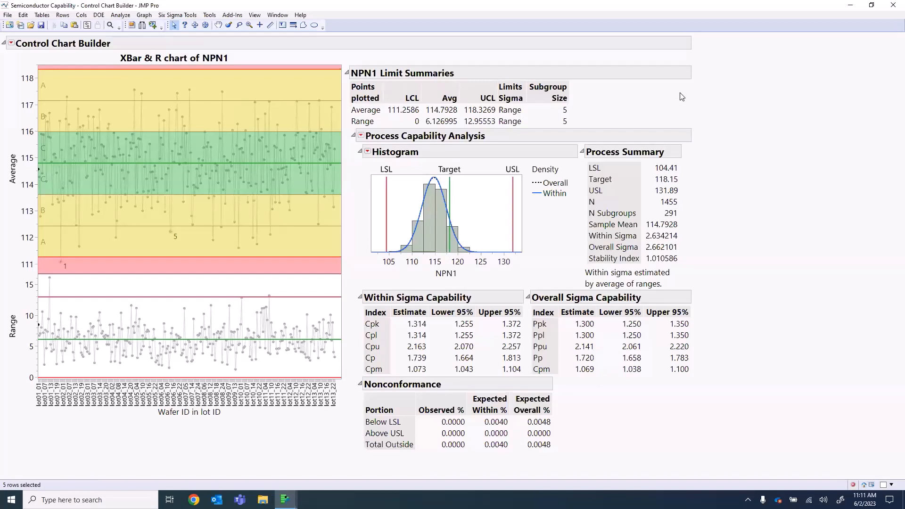
Review the NPN1 limit summaries and process capability results, and close the XBar & R chart report.
{"action": "mouse_move", "coordinate": [656, 93]}
{"action": "left_mouse_down"}
{"action": "mouse_move", "coordinate": [536, 129]}
{"action": "mouse_move", "coordinate": [358, 133]}
{"action": "mouse_move", "coordinate": [516, 149]}
{"action": "mouse_move", "coordinate": [490, 128]}
{"action": "left_mouse_up"}
{"action": "mouse_move", "coordinate": [248, 455]}
{"action": "left_mouse_down"}
{"action": "mouse_move", "coordinate": [306, 437]}
{"action": "mouse_move", "coordinate": [356, 312]}
{"action": "left_mouse_up"}
{"action": "mouse_move", "coordinate": [352, 379]}
{"action": "left_mouse_down"}
{"action": "mouse_move", "coordinate": [357, 445]}
{"action": "mouse_move", "coordinate": [550, 469]}
{"action": "mouse_move", "coordinate": [595, 401]}
{"action": "mouse_move", "coordinate": [549, 380]}
{"action": "mouse_move", "coordinate": [425, 373]}
{"action": "mouse_move", "coordinate": [348, 383]}
{"action": "left_mouse_up"}
{"action": "key", "text": "Escape"}
{"action": "left_click_drag", "start_coordinate": [341, 57], "coordinate": [252, 64]}
{"action": "left_click_drag", "start_coordinate": [680, 95], "coordinate": [486, 152]}
{"action": "mouse_move", "coordinate": [648, 112]}
{"action": "left_mouse_down"}
{"action": "mouse_move", "coordinate": [605, 117]}
{"action": "mouse_move", "coordinate": [521, 167]}
{"action": "left_mouse_up"}
{"action": "left_click", "coordinate": [893, 6]}
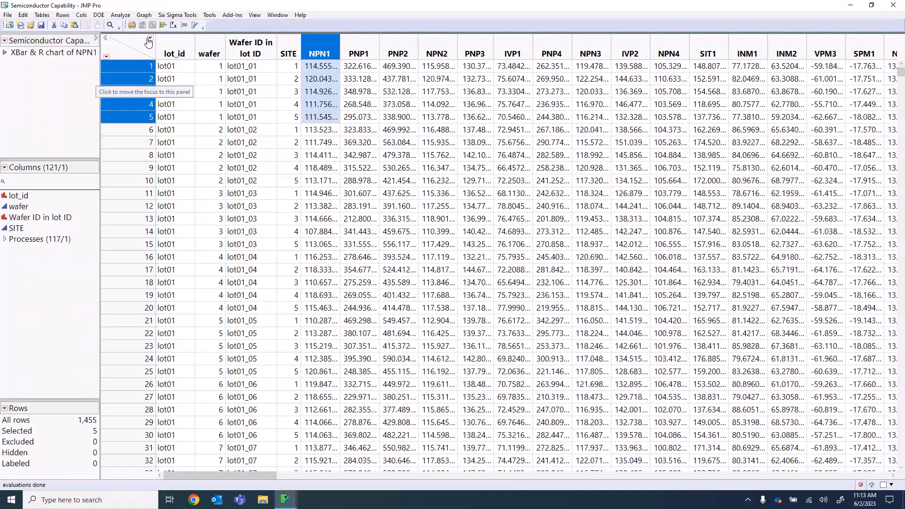
Launch Control Chart Builder from the quality and process analyses for the Semiconductor Capability table, and maximize its window.
{"action": "left_click", "coordinate": [121, 15]}
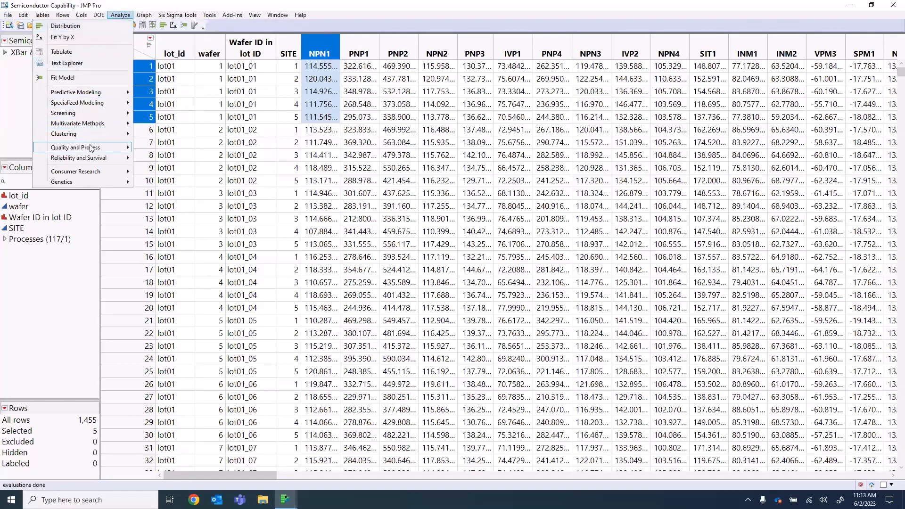
{"action": "mouse_move", "coordinate": [88, 150]}
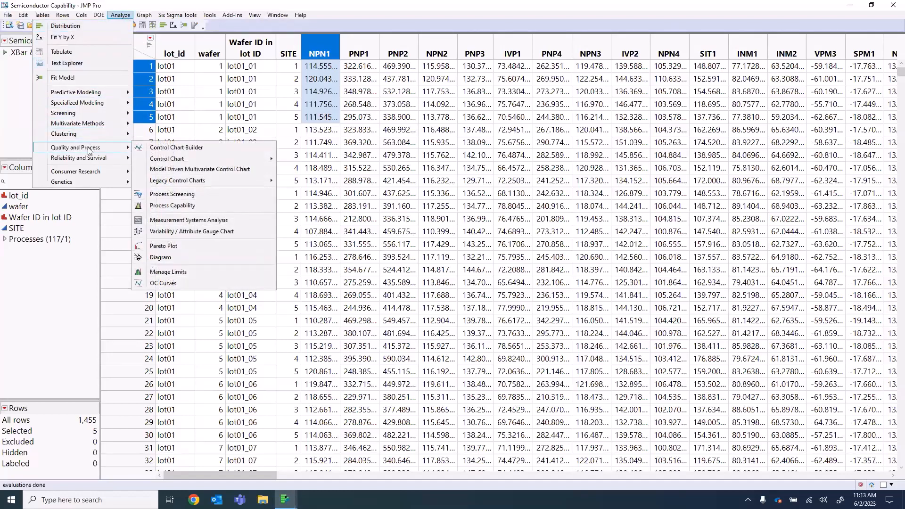
{"action": "left_click", "coordinate": [211, 149]}
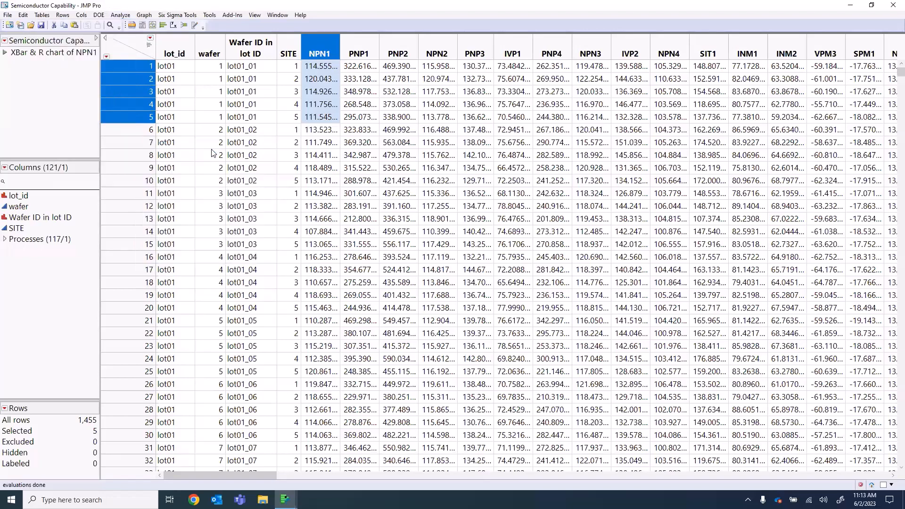
{"action": "left_click", "coordinate": [444, 35]}
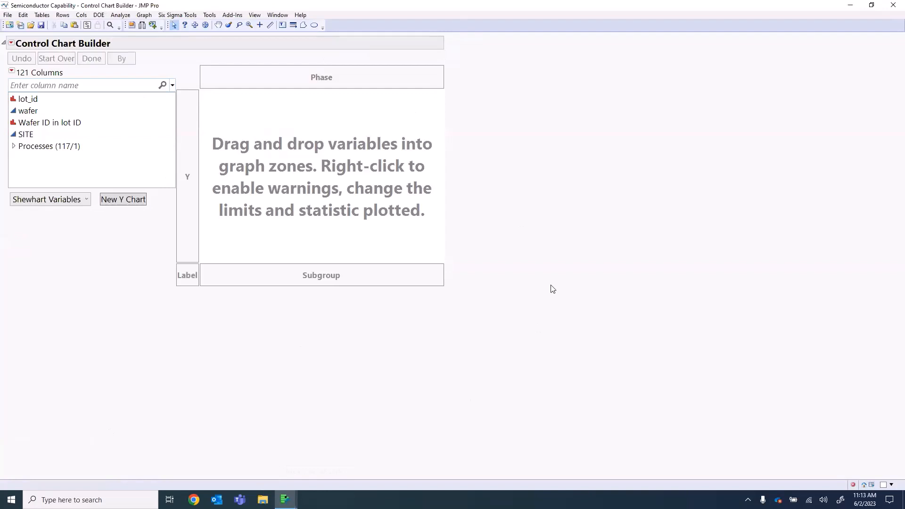
{"action": "mouse_move", "coordinate": [547, 289]}
{"action": "left_mouse_down"}
{"action": "mouse_move", "coordinate": [244, 337]}
{"action": "mouse_move", "coordinate": [157, 165]}
{"action": "mouse_move", "coordinate": [485, 74]}
{"action": "mouse_move", "coordinate": [524, 133]}
{"action": "mouse_move", "coordinate": [523, 153]}
{"action": "left_mouse_up"}
{"action": "mouse_move", "coordinate": [68, 307]}
{"action": "left_mouse_down"}
{"action": "mouse_move", "coordinate": [91, 44]}
{"action": "mouse_move", "coordinate": [11, 151]}
{"action": "left_mouse_up"}
{"action": "left_click_drag", "start_coordinate": [53, 179], "coordinate": [134, 163]}
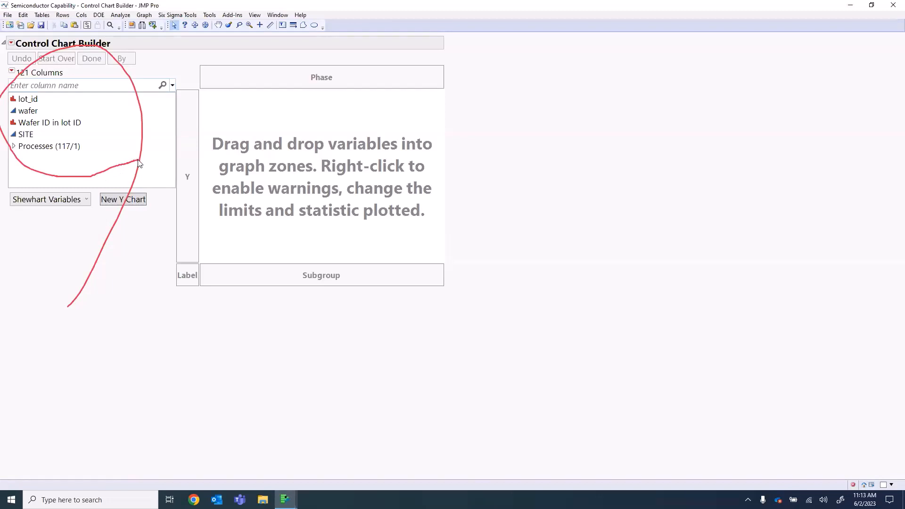
{"action": "key", "text": "Escape"}
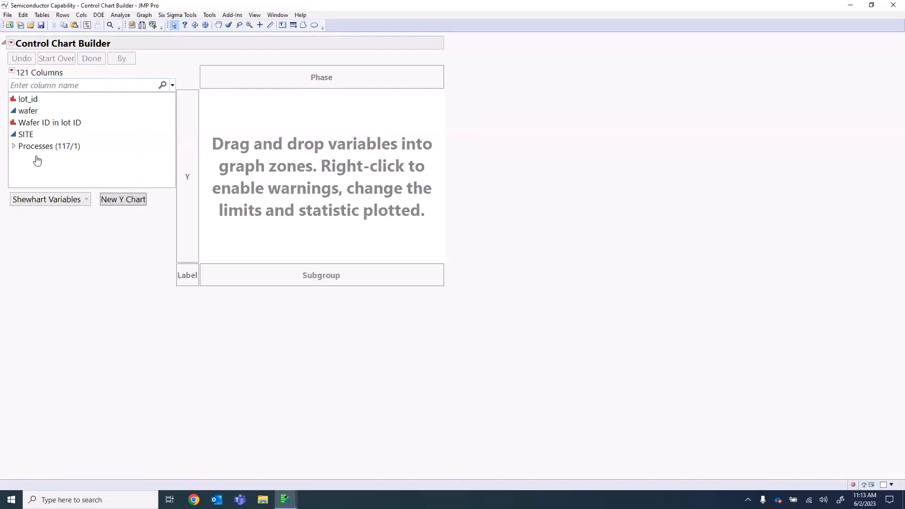
Expand the Processes column group and assign NPN1 to the chart's Y role.
{"action": "left_click", "coordinate": [13, 147]}
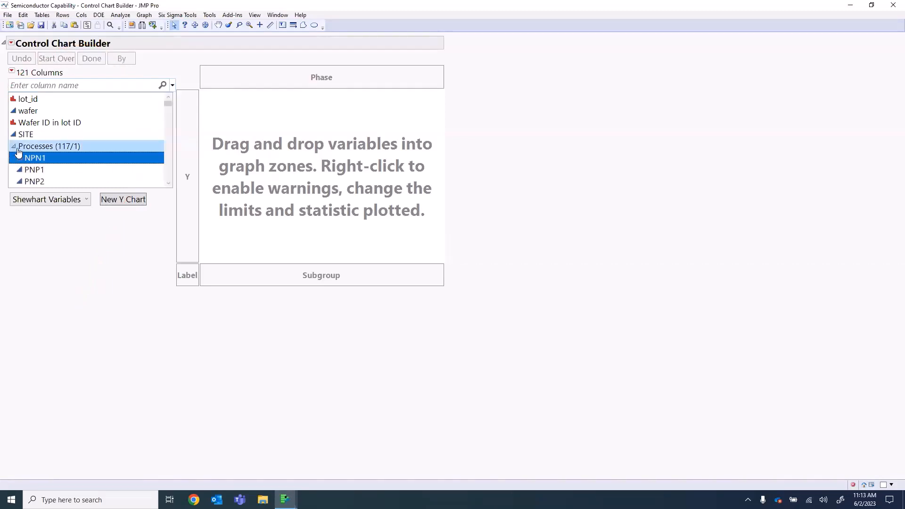
{"action": "left_click", "coordinate": [38, 173]}
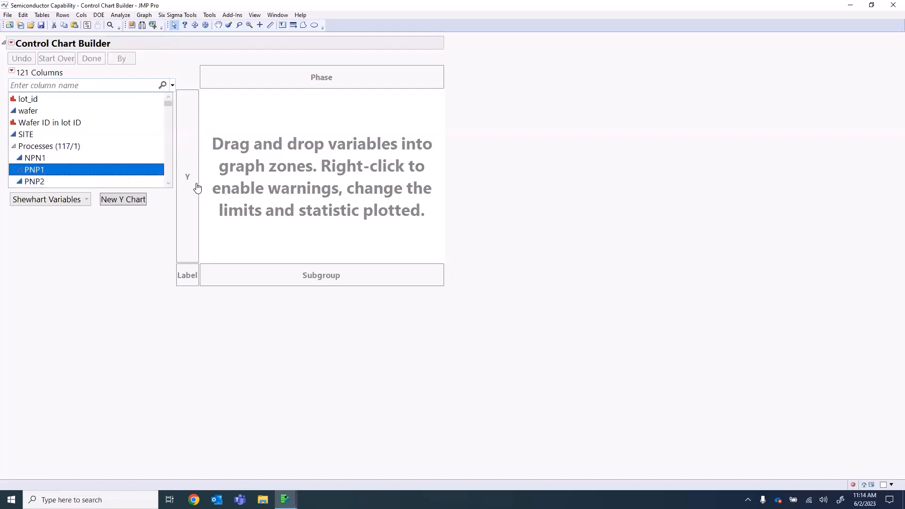
{"action": "left_click", "coordinate": [38, 159]}
{"action": "left_click_drag", "start_coordinate": [38, 158], "coordinate": [188, 173]}
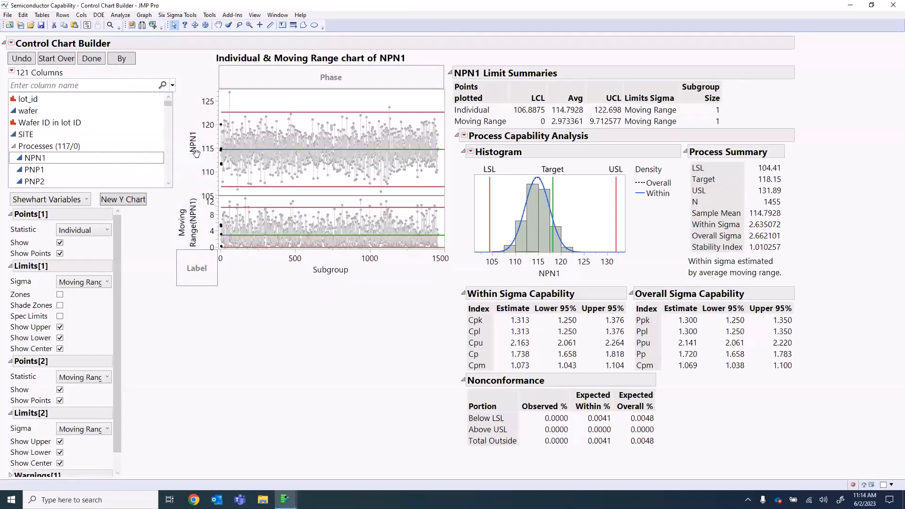
{"action": "mouse_move", "coordinate": [203, 58]}
{"action": "left_mouse_down"}
{"action": "mouse_move", "coordinate": [210, 68]}
{"action": "mouse_move", "coordinate": [394, 71]}
{"action": "mouse_move", "coordinate": [428, 54]}
{"action": "mouse_move", "coordinate": [204, 57]}
{"action": "left_mouse_up"}
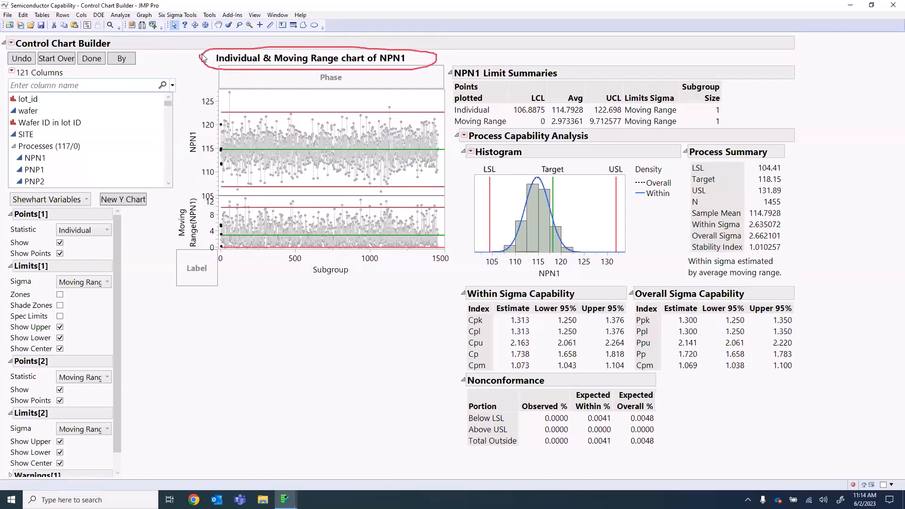
{"action": "key", "text": "Escape"}
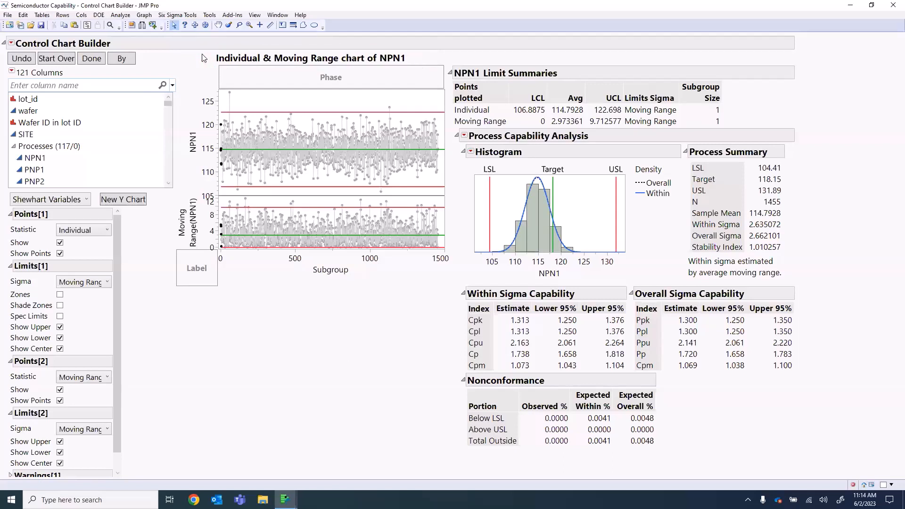
{"action": "mouse_move", "coordinate": [187, 83]}
{"action": "left_mouse_down"}
{"action": "mouse_move", "coordinate": [195, 165]}
{"action": "mouse_move", "coordinate": [255, 202]}
{"action": "mouse_move", "coordinate": [286, 182]}
{"action": "mouse_move", "coordinate": [423, 186]}
{"action": "mouse_move", "coordinate": [451, 151]}
{"action": "mouse_move", "coordinate": [444, 136]}
{"action": "left_mouse_up"}
{"action": "key", "text": "Escape"}
{"action": "mouse_move", "coordinate": [246, 346]}
{"action": "left_mouse_down"}
{"action": "mouse_move", "coordinate": [448, 259]}
{"action": "mouse_move", "coordinate": [434, 202]}
{"action": "mouse_move", "coordinate": [216, 192]}
{"action": "mouse_move", "coordinate": [225, 264]}
{"action": "mouse_move", "coordinate": [237, 271]}
{"action": "left_mouse_up"}
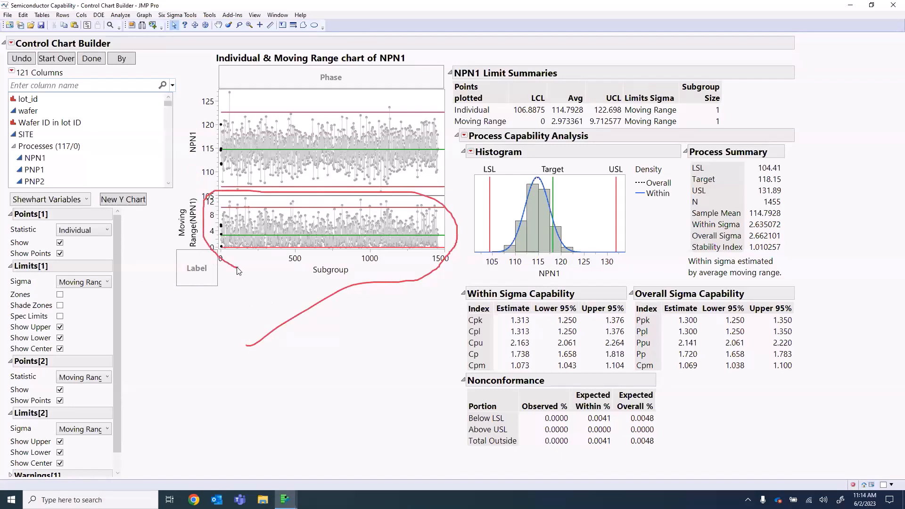
{"action": "key", "text": "Escape"}
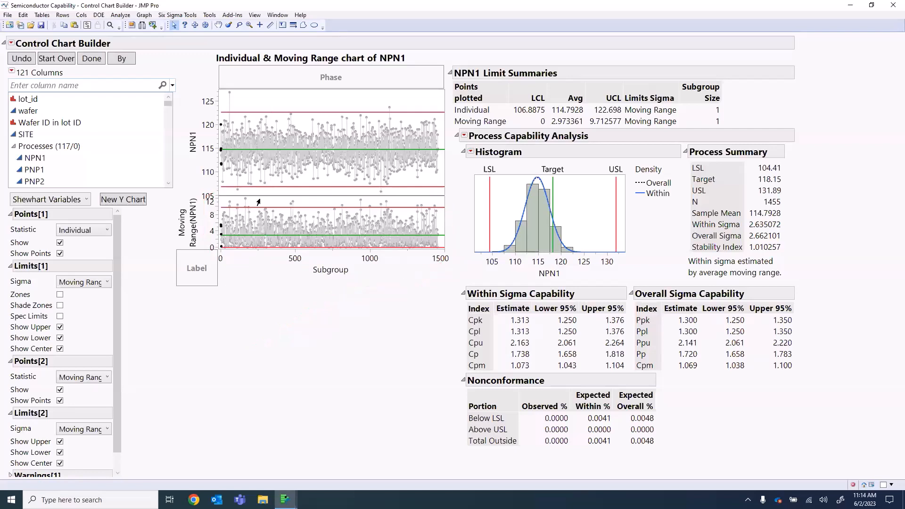
Collapse the Process Capability Analysis report and assign Wafer ID in lot ID to the chart's Subgroup role.
{"action": "left_click", "coordinate": [458, 135]}
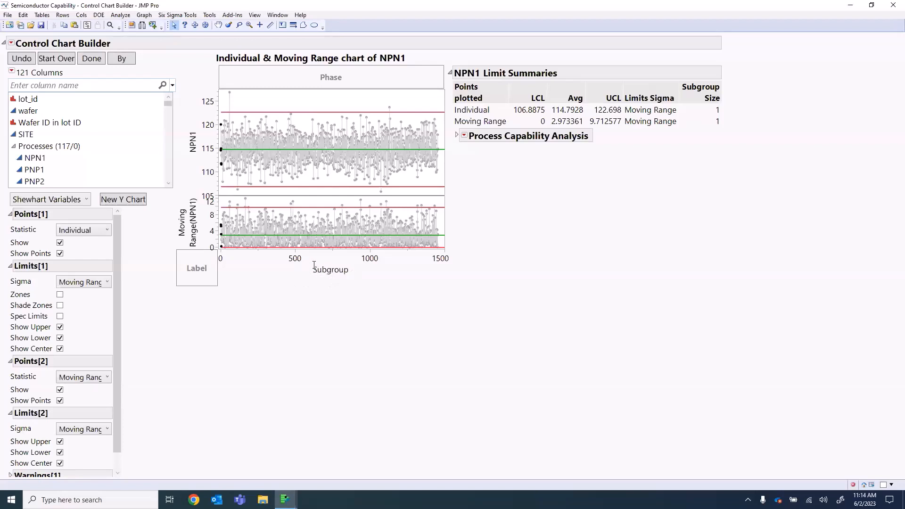
{"action": "left_click", "coordinate": [38, 124]}
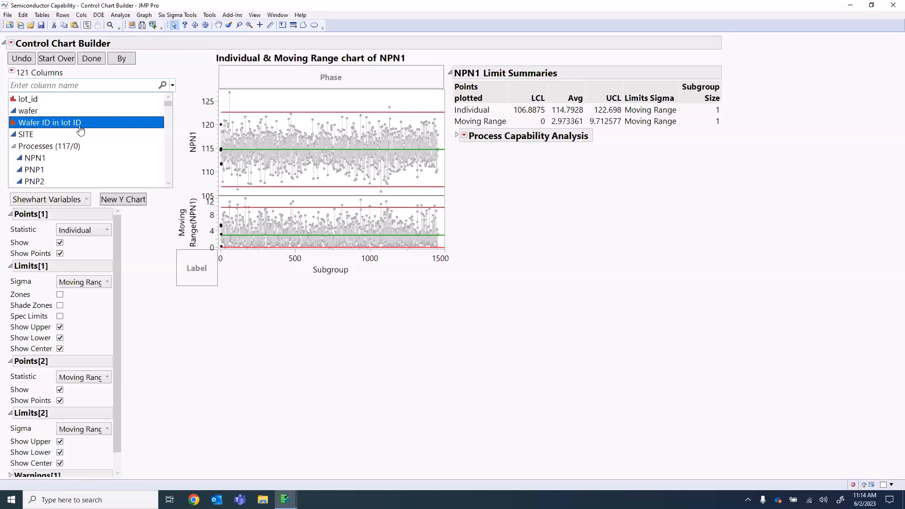
{"action": "left_click_drag", "start_coordinate": [67, 126], "coordinate": [343, 268]}
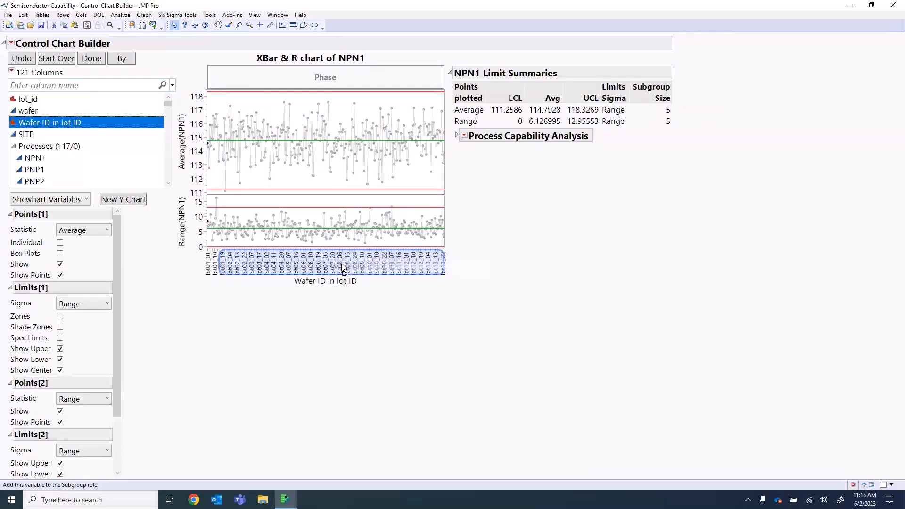
{"action": "left_click_drag", "start_coordinate": [343, 267], "coordinate": [322, 267]}
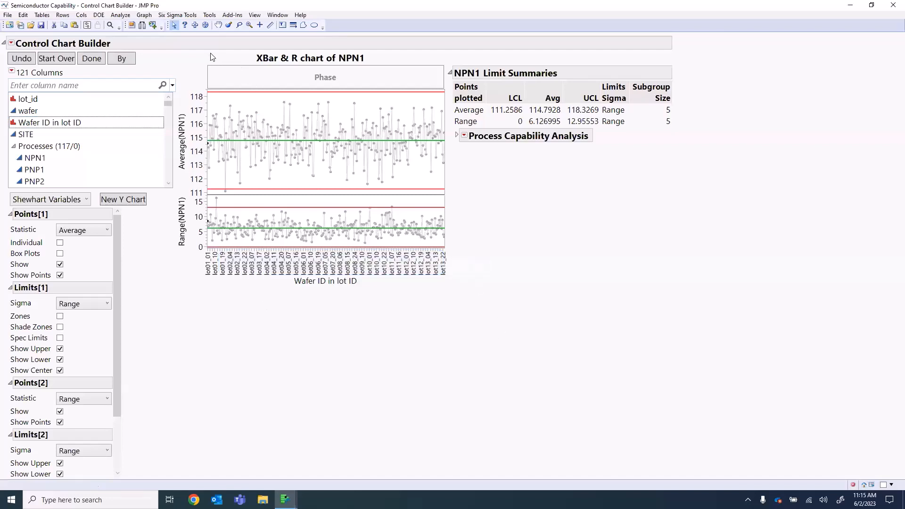
{"action": "mouse_move", "coordinate": [210, 53]}
{"action": "left_mouse_down"}
{"action": "mouse_move", "coordinate": [217, 62]}
{"action": "mouse_move", "coordinate": [321, 70]}
{"action": "mouse_move", "coordinate": [380, 53]}
{"action": "mouse_move", "coordinate": [252, 50]}
{"action": "mouse_move", "coordinate": [224, 60]}
{"action": "left_mouse_up"}
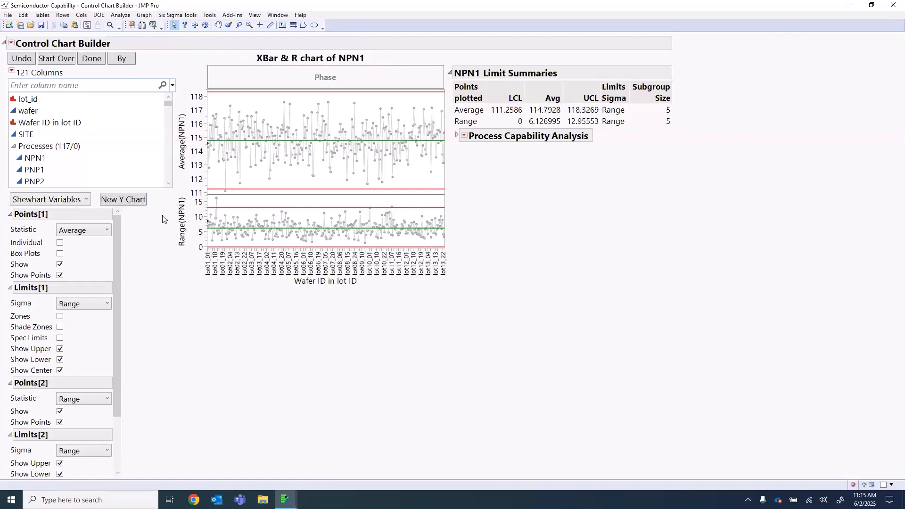
{"action": "left_click_drag", "start_coordinate": [284, 408], "coordinate": [224, 357]}
{"action": "mouse_move", "coordinate": [162, 312]}
{"action": "left_mouse_down"}
{"action": "mouse_move", "coordinate": [132, 250]}
{"action": "mouse_move", "coordinate": [130, 259]}
{"action": "mouse_move", "coordinate": [133, 246]}
{"action": "left_mouse_up"}
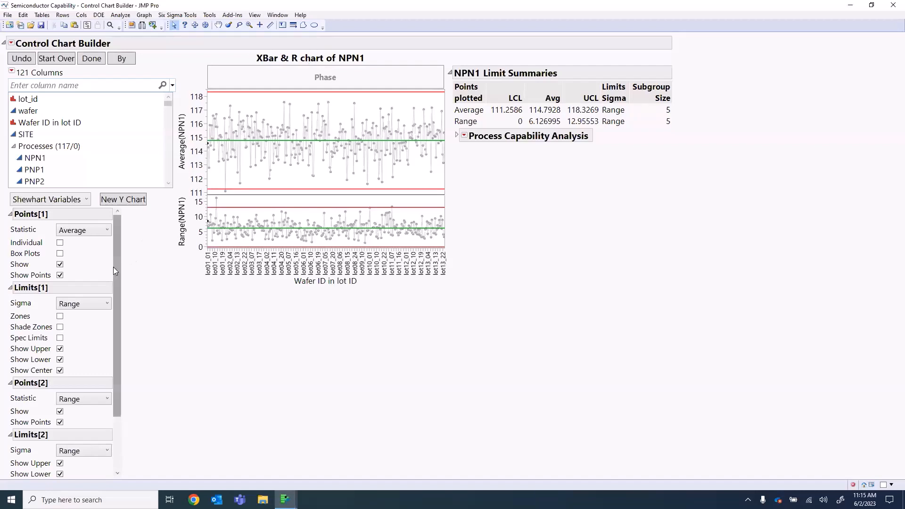
Change the Points[2] statistic to Standard Deviation to try an XBar & S chart, and set it back to Range.
{"action": "scroll", "coordinate": [119, 266], "scroll_direction": "down", "scroll_amount": 3}
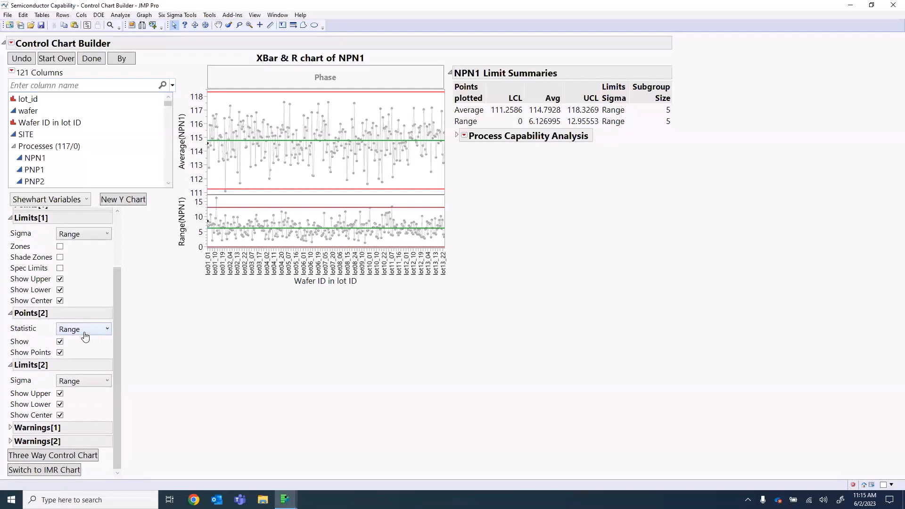
{"action": "left_click", "coordinate": [84, 335]}
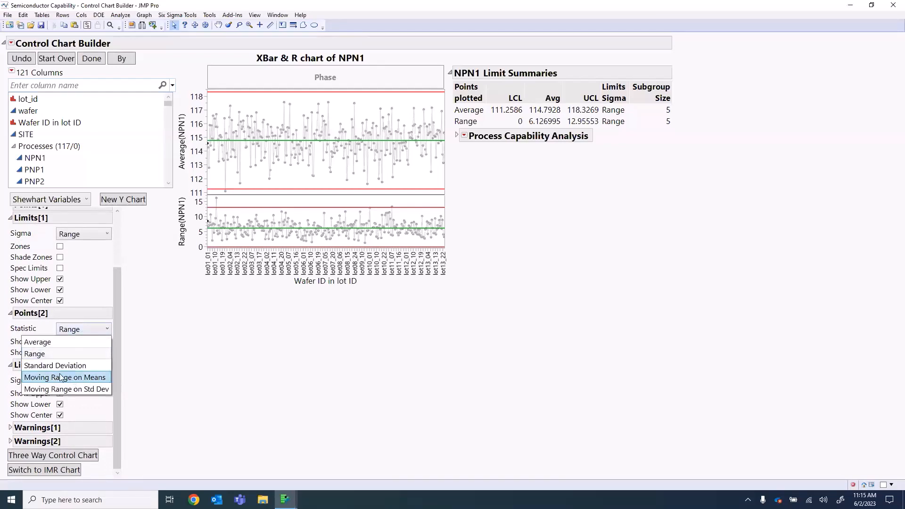
{"action": "left_click", "coordinate": [47, 368]}
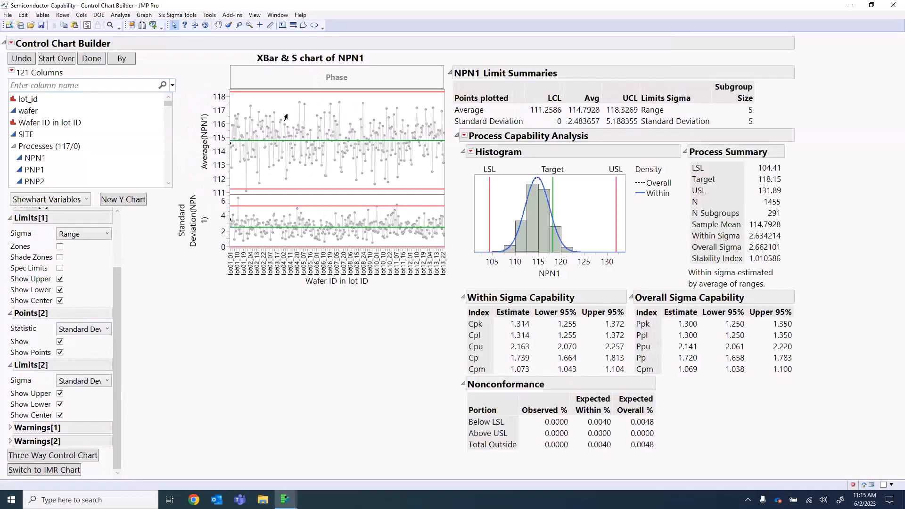
{"action": "mouse_move", "coordinate": [235, 55]}
{"action": "left_mouse_down"}
{"action": "mouse_move", "coordinate": [299, 67]}
{"action": "mouse_move", "coordinate": [312, 53]}
{"action": "mouse_move", "coordinate": [286, 58]}
{"action": "mouse_move", "coordinate": [296, 66]}
{"action": "left_mouse_up"}
{"action": "left_click", "coordinate": [92, 329]}
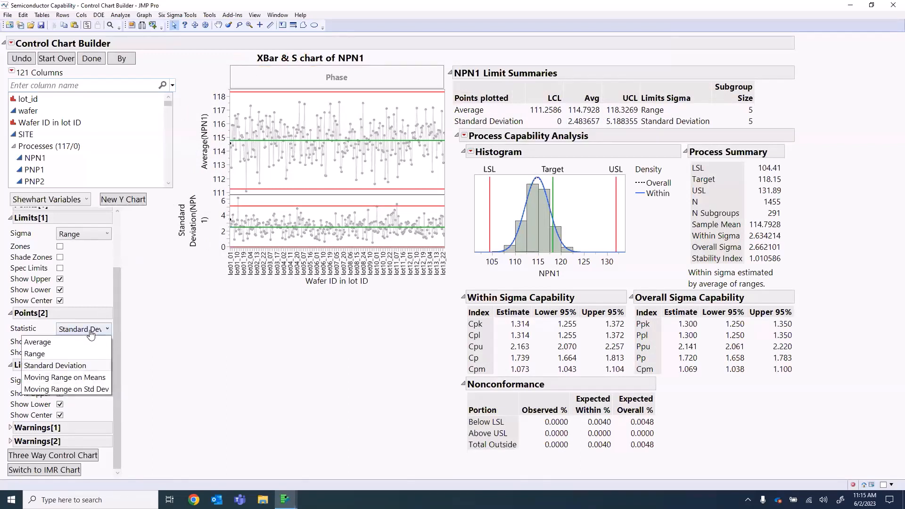
{"action": "left_click", "coordinate": [47, 354]}
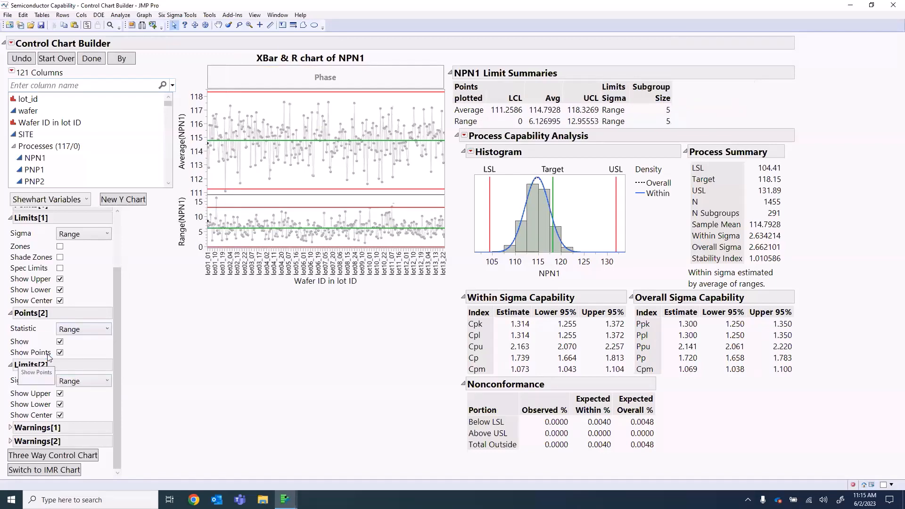
{"action": "left_click_drag", "start_coordinate": [119, 307], "coordinate": [119, 248]}
{"action": "mouse_move", "coordinate": [196, 286]}
{"action": "left_mouse_down"}
{"action": "mouse_move", "coordinate": [109, 251]}
{"action": "mouse_move", "coordinate": [74, 249]}
{"action": "left_mouse_up"}
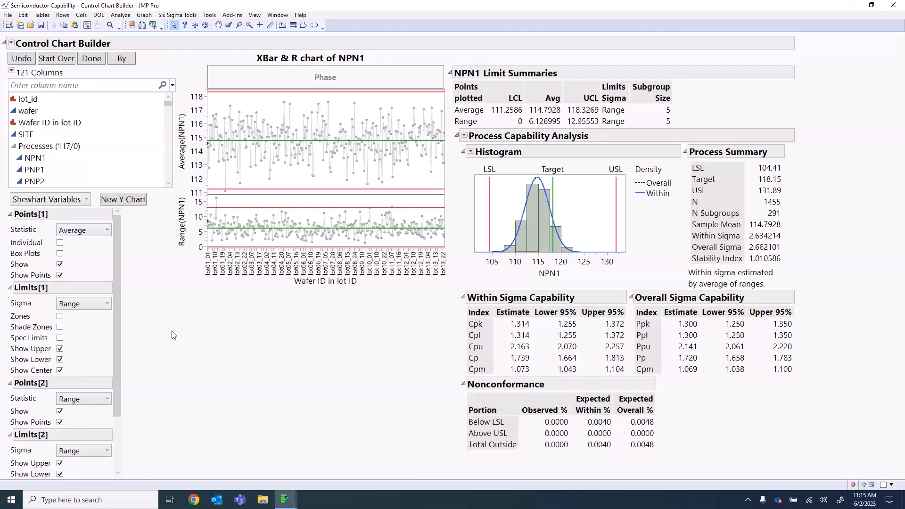
Turn on the zones for the NPN1 averages chart, and enlarge the chart with the capability report collapsed.
{"action": "left_click", "coordinate": [60, 317]}
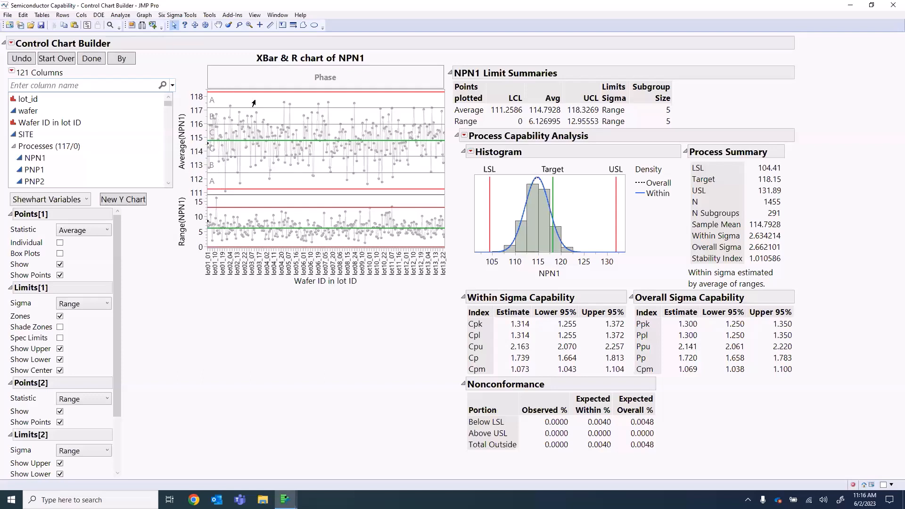
{"action": "left_click", "coordinate": [457, 135]}
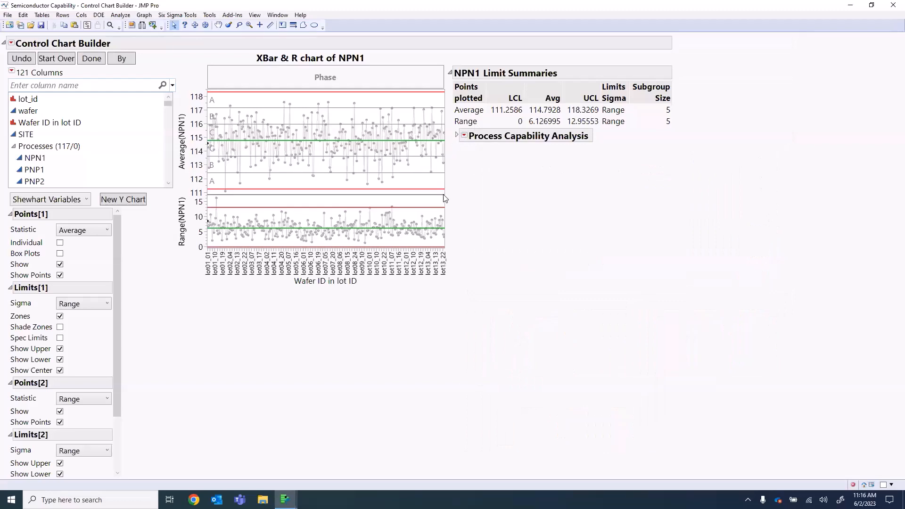
{"action": "left_click_drag", "start_coordinate": [444, 193], "coordinate": [528, 265]}
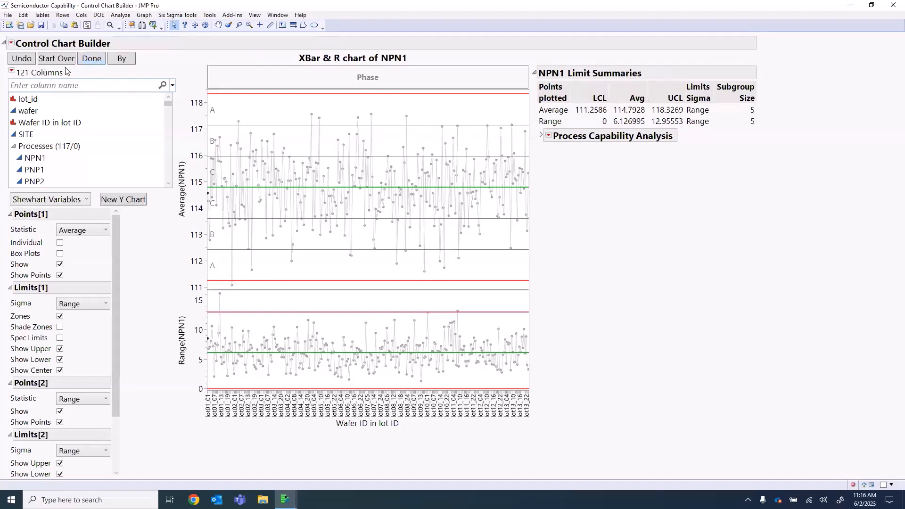
Start the control chart over, expand the Processes column group and assign NPN1 to the Y role.
{"action": "left_click", "coordinate": [51, 60]}
{"action": "left_click", "coordinate": [729, 42]}
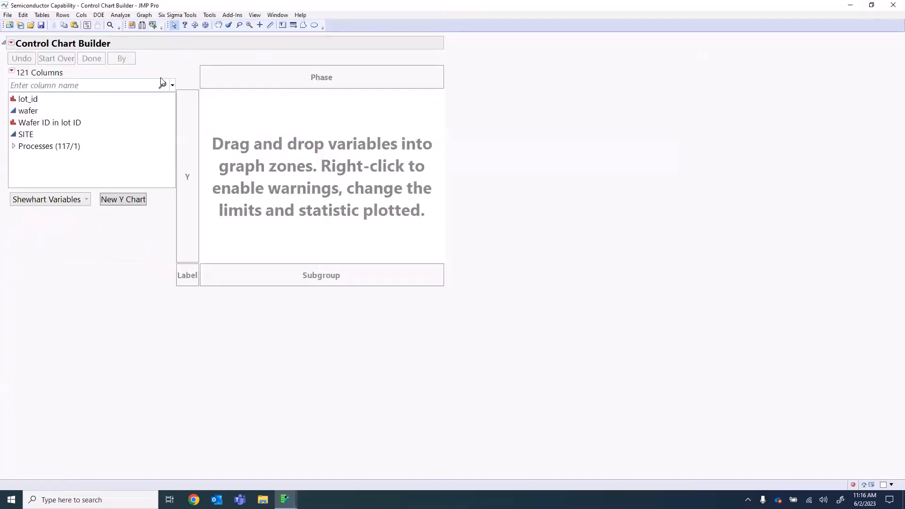
{"action": "left_click", "coordinate": [17, 148]}
{"action": "left_click", "coordinate": [14, 146]}
{"action": "left_click", "coordinate": [40, 162]}
{"action": "left_click_drag", "start_coordinate": [40, 163], "coordinate": [188, 168]}
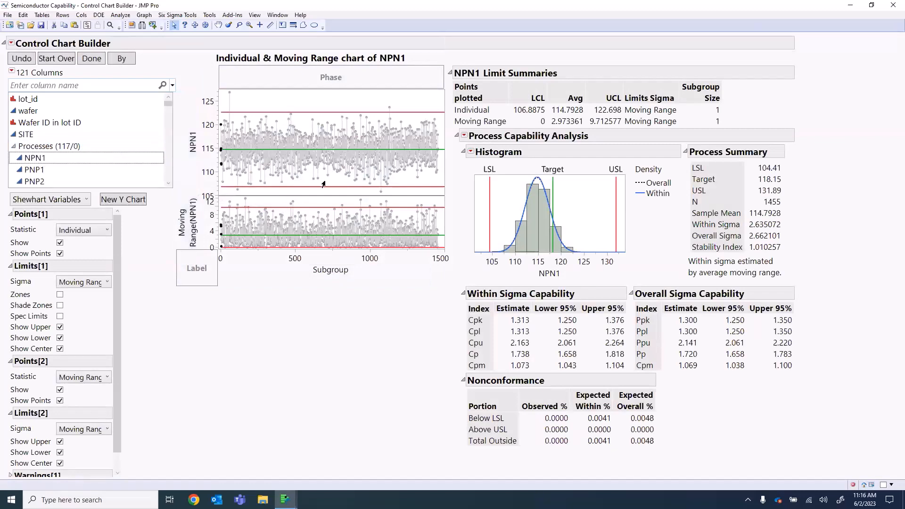
Try assigning Wafer ID in lot ID to the chart's Label role, and undo the assignment.
{"action": "mouse_move", "coordinate": [56, 124]}
{"action": "left_mouse_down"}
{"action": "mouse_move", "coordinate": [167, 162]}
{"action": "mouse_move", "coordinate": [323, 272]}
{"action": "mouse_move", "coordinate": [94, 121]}
{"action": "mouse_move", "coordinate": [45, 117]}
{"action": "left_mouse_up"}
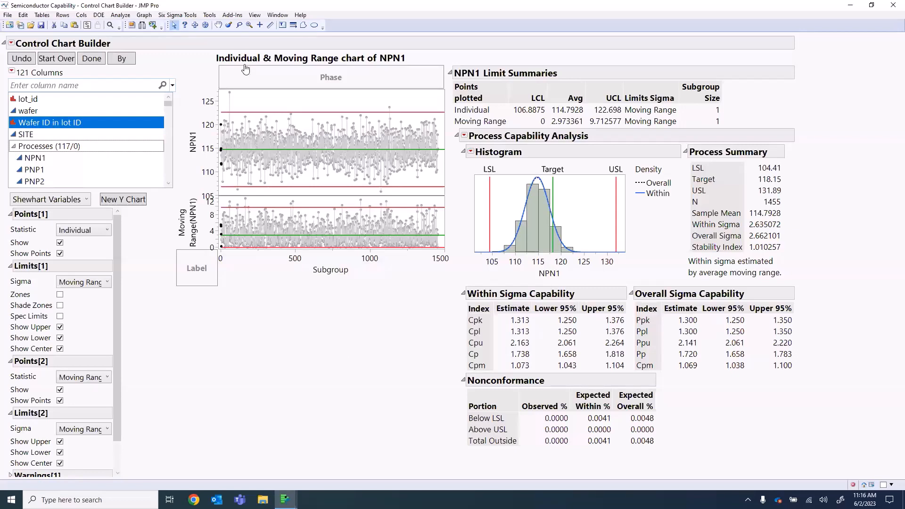
{"action": "mouse_move", "coordinate": [312, 72]}
{"action": "left_mouse_down"}
{"action": "mouse_move", "coordinate": [351, 59]}
{"action": "mouse_move", "coordinate": [264, 48]}
{"action": "mouse_move", "coordinate": [208, 56]}
{"action": "left_mouse_up"}
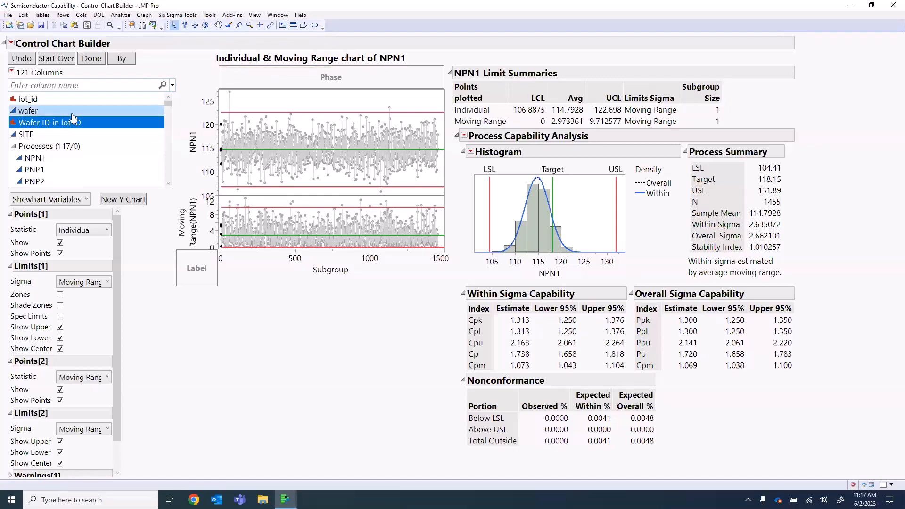
{"action": "left_click_drag", "start_coordinate": [61, 123], "coordinate": [203, 271]}
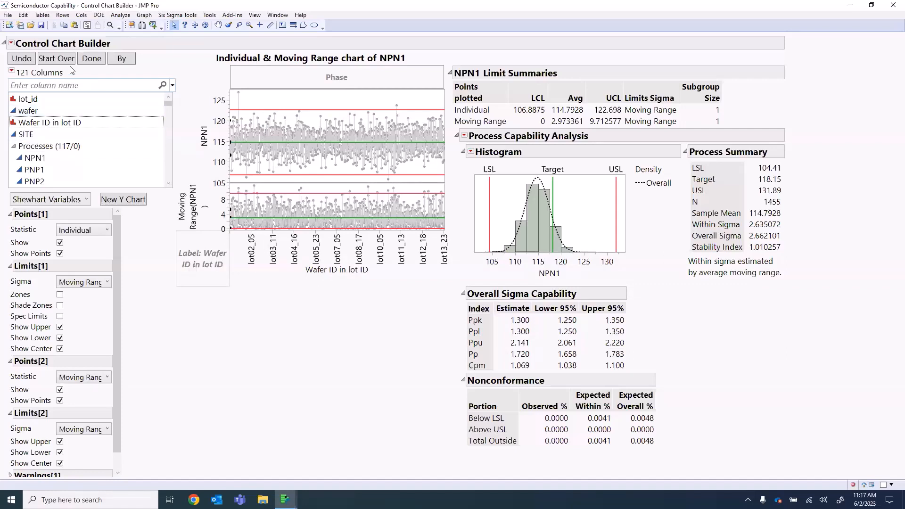
{"action": "left_click", "coordinate": [28, 60]}
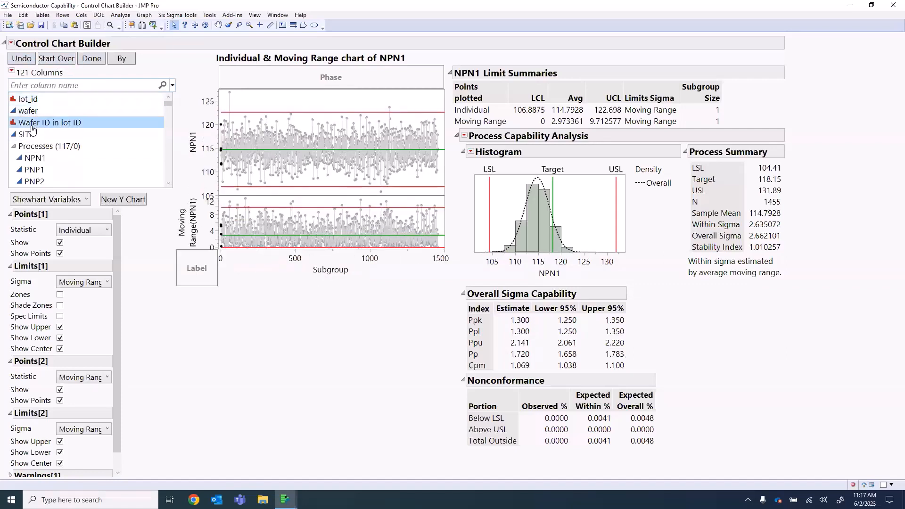
Assign Wafer ID in lot ID to the Subgroup role, and enlarge the chart with the capability report collapsed.
{"action": "left_click_drag", "start_coordinate": [33, 127], "coordinate": [335, 272]}
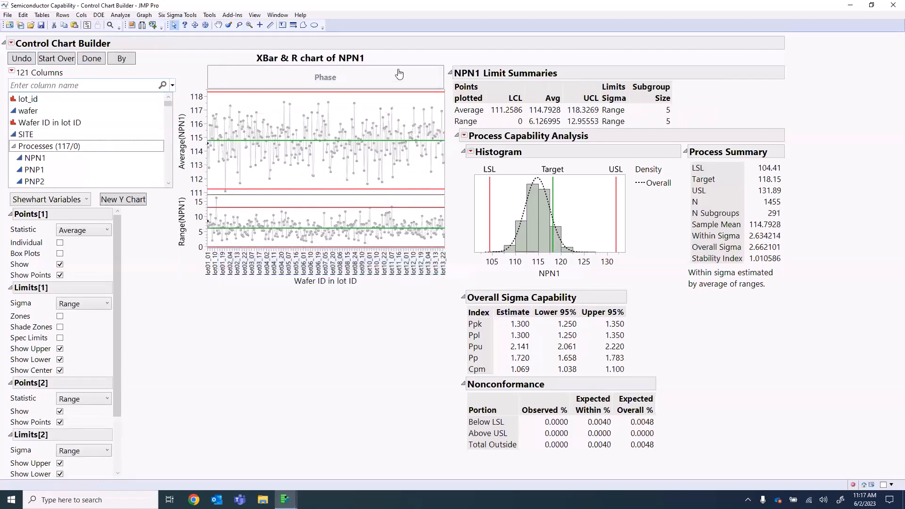
{"action": "mouse_move", "coordinate": [414, 55]}
{"action": "left_mouse_down"}
{"action": "mouse_move", "coordinate": [288, 74]}
{"action": "mouse_move", "coordinate": [388, 109]}
{"action": "mouse_move", "coordinate": [336, 59]}
{"action": "mouse_move", "coordinate": [303, 94]}
{"action": "left_mouse_up"}
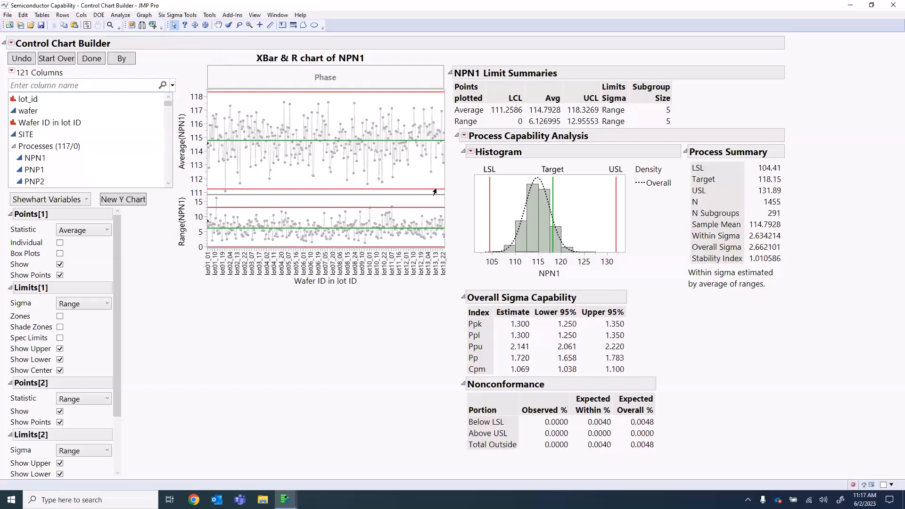
{"action": "left_click", "coordinate": [457, 136]}
{"action": "left_click_drag", "start_coordinate": [435, 194], "coordinate": [500, 257]}
Try SITE in the Phase role to compare the NPN1 control limits by site, and undo the assignment.
{"action": "left_click", "coordinate": [26, 136]}
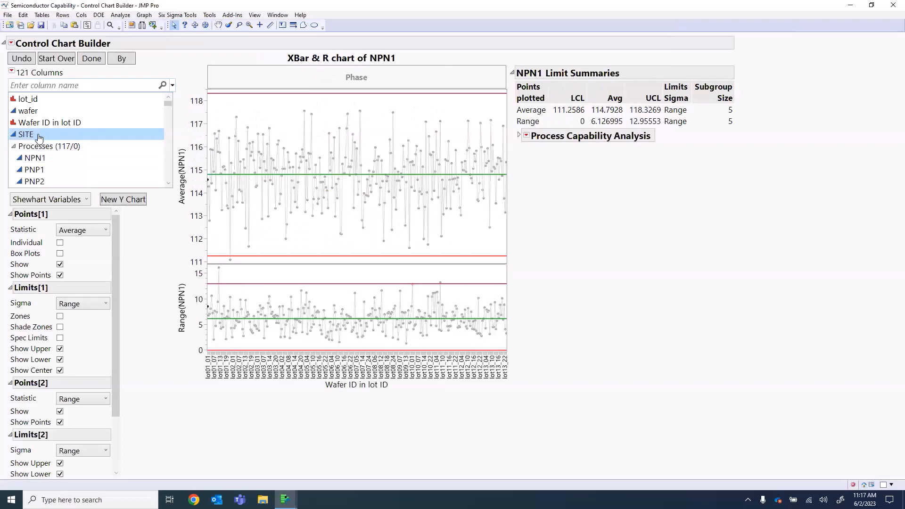
{"action": "left_click_drag", "start_coordinate": [31, 138], "coordinate": [319, 74]}
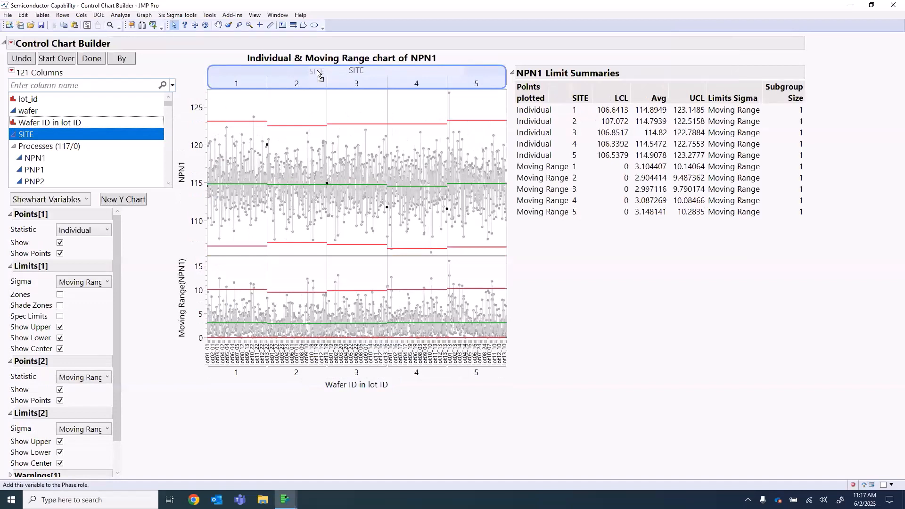
{"action": "left_click_drag", "start_coordinate": [319, 75], "coordinate": [318, 74]}
{"action": "mouse_move", "coordinate": [583, 245]}
{"action": "left_mouse_down"}
{"action": "mouse_move", "coordinate": [578, 289]}
{"action": "mouse_move", "coordinate": [122, 250]}
{"action": "mouse_move", "coordinate": [437, 109]}
{"action": "left_mouse_up"}
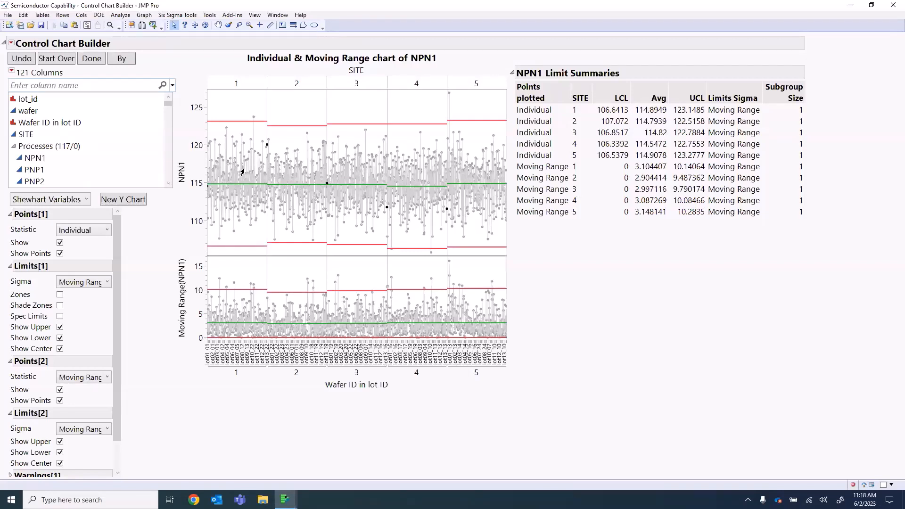
{"action": "mouse_move", "coordinate": [245, 173]}
{"action": "left_click", "coordinate": [21, 59]}
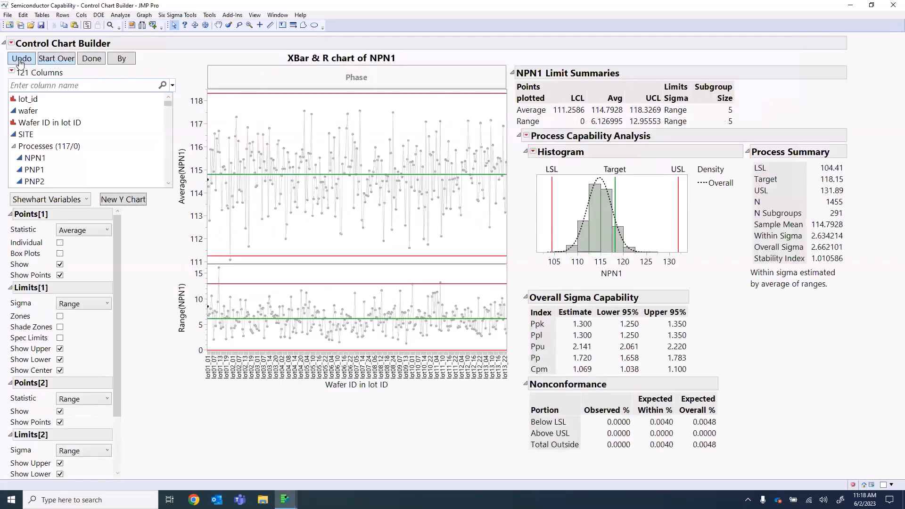
Finish the chart layout to hide the control panel, and turn on all warning tests for the NPN1 averages chart.
{"action": "left_click", "coordinate": [91, 59]}
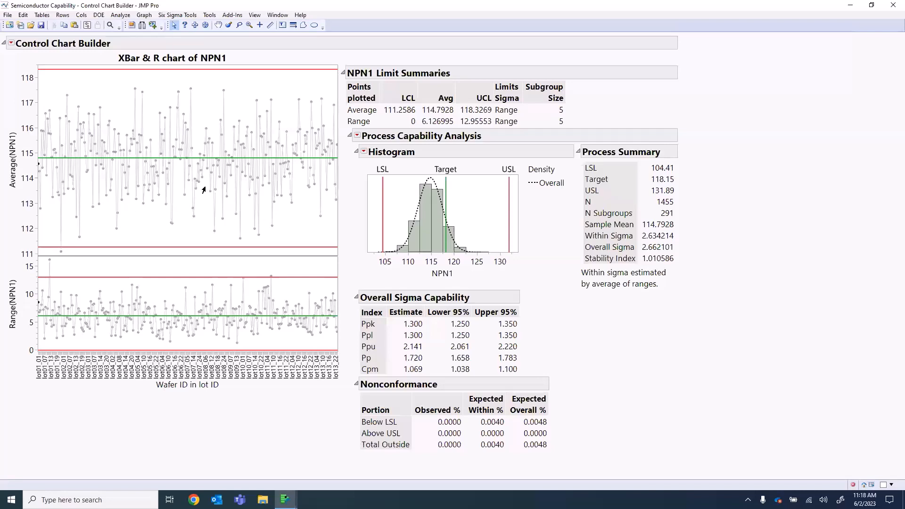
{"action": "right_click", "coordinate": [193, 131]}
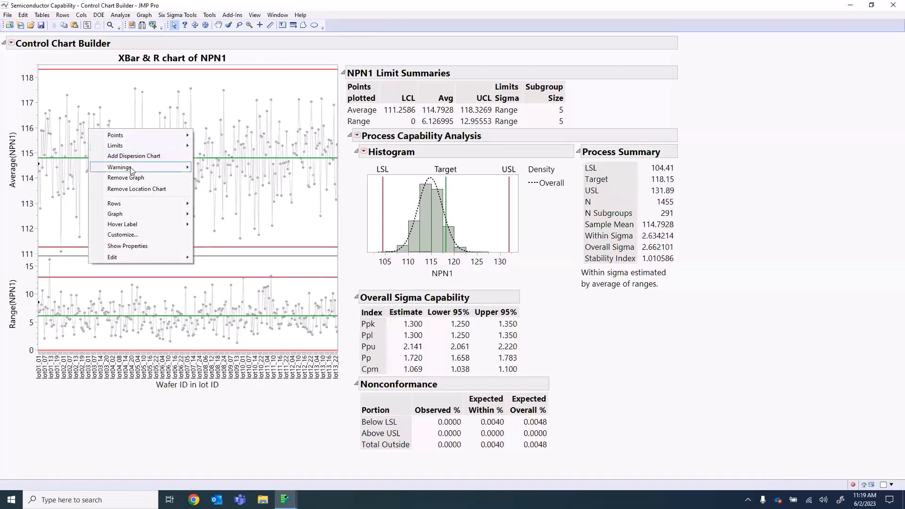
{"action": "mouse_move", "coordinate": [132, 169]}
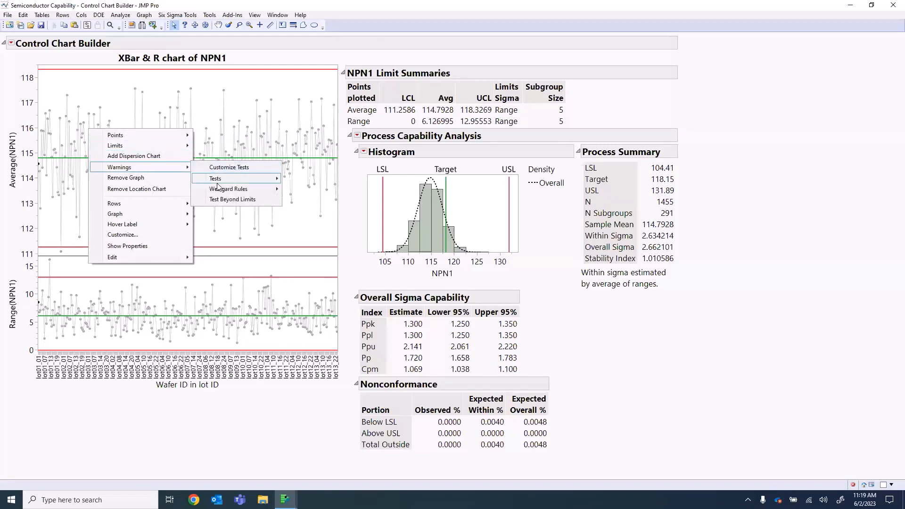
{"action": "mouse_move", "coordinate": [217, 180]}
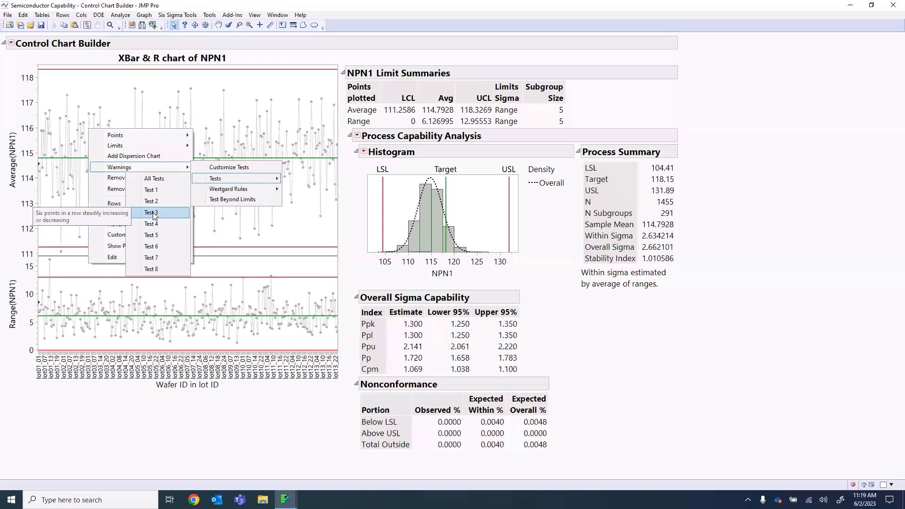
{"action": "left_click", "coordinate": [163, 179]}
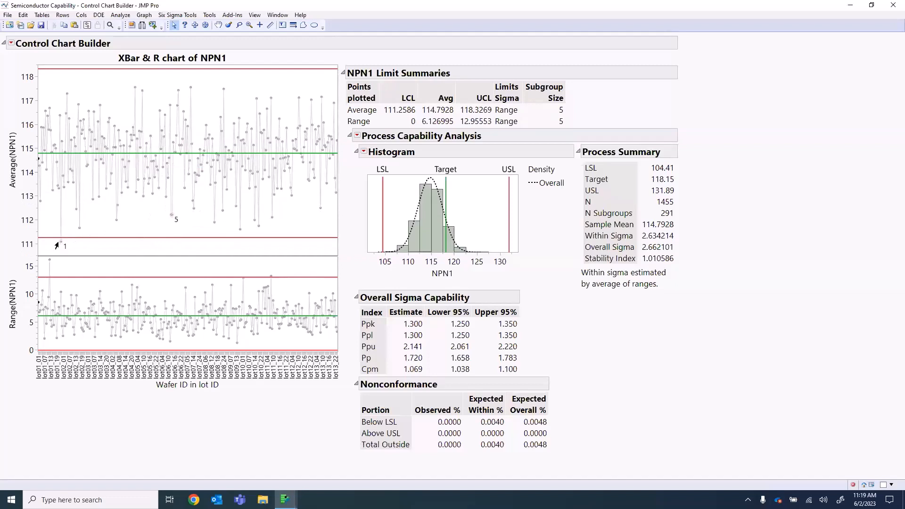
{"action": "mouse_move", "coordinate": [60, 243]}
{"action": "mouse_move", "coordinate": [170, 217]}
Show the control panel again, and add new Y charts for process columns PNP1, PNP2 and NPN2.
{"action": "left_click", "coordinate": [11, 43]}
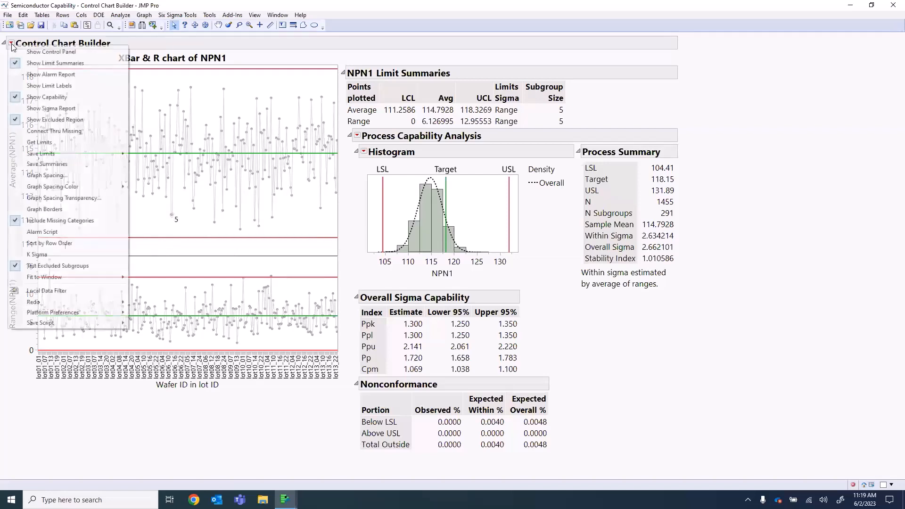
{"action": "left_click", "coordinate": [47, 53]}
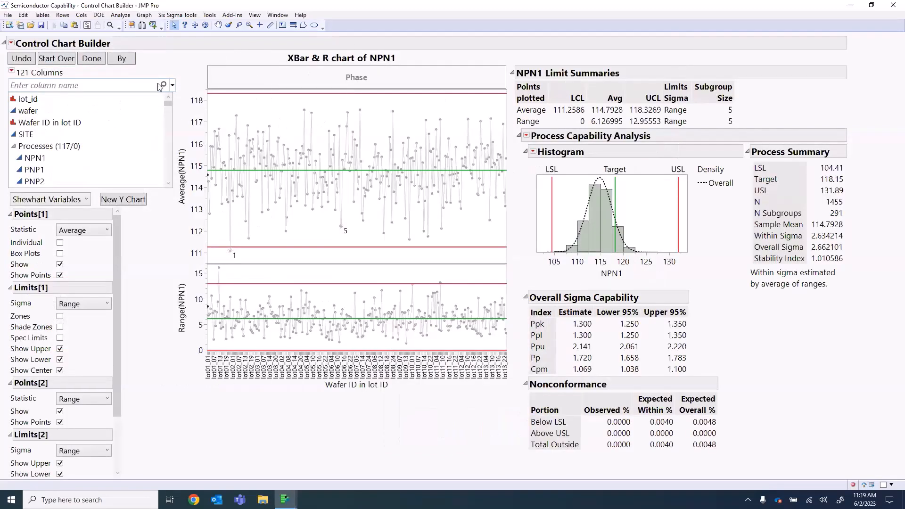
{"action": "scroll", "coordinate": [172, 111], "scroll_direction": "down", "scroll_amount": 1}
{"action": "scroll", "coordinate": [171, 111], "scroll_direction": "down", "scroll_amount": 1}
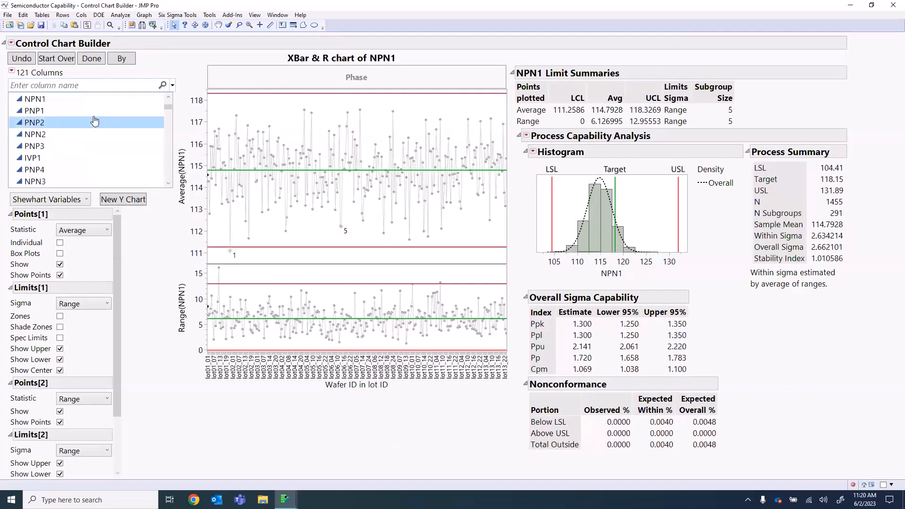
{"action": "left_click_drag", "start_coordinate": [70, 112], "coordinate": [65, 135]}
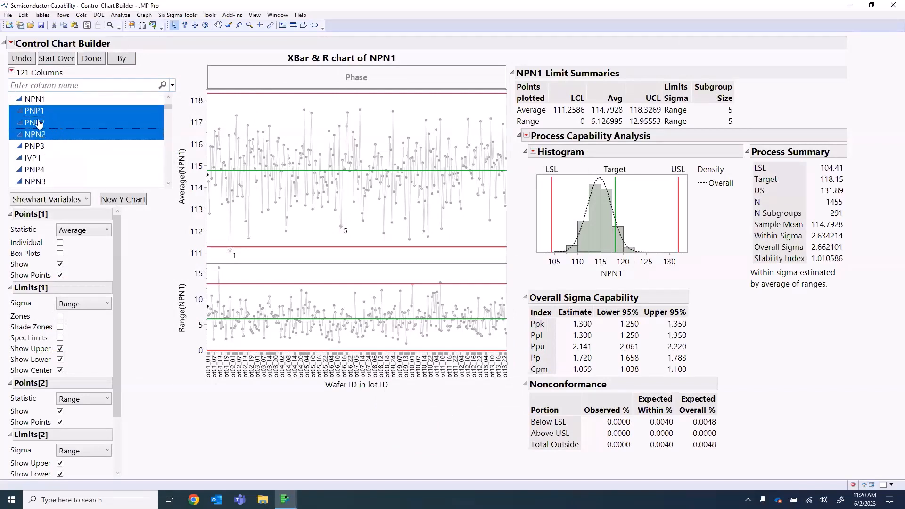
{"action": "left_click", "coordinate": [120, 200]}
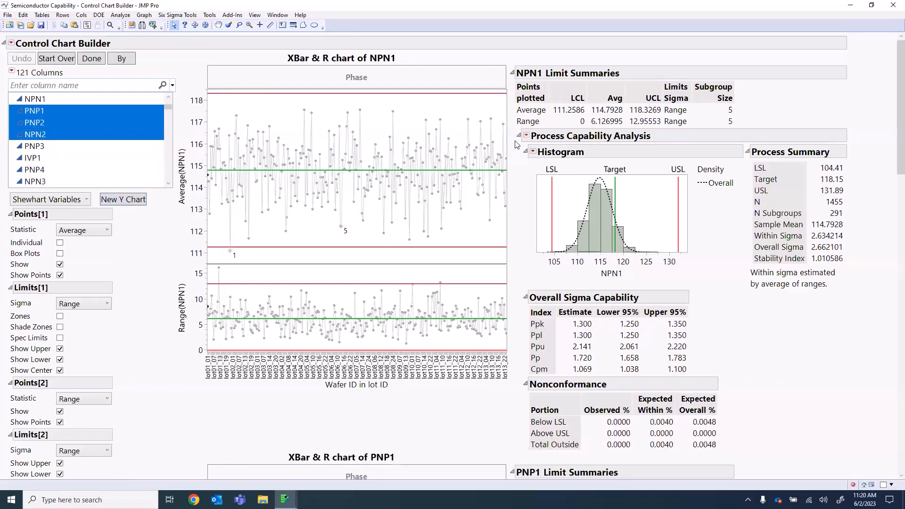
Examine the PNP1, PNP2 and NPN2 control charts for subgroups flagged by the warning tests, and check which test a flagged PNP1 point violates.
{"action": "scroll", "coordinate": [516, 144], "scroll_direction": "down", "scroll_amount": 4}
{"action": "scroll", "coordinate": [516, 144], "scroll_direction": "down", "scroll_amount": 6}
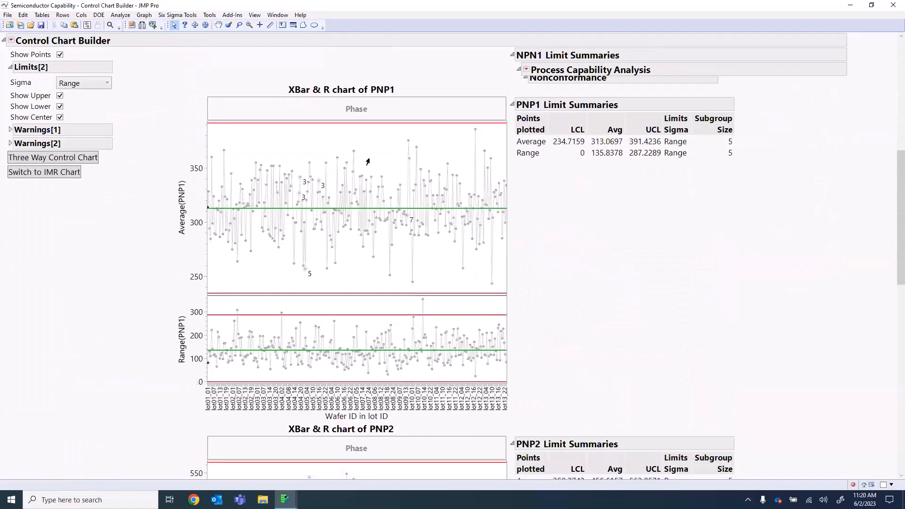
{"action": "scroll", "coordinate": [268, 180], "scroll_direction": "down", "scroll_amount": 2}
{"action": "scroll", "coordinate": [268, 177], "scroll_direction": "down", "scroll_amount": 3}
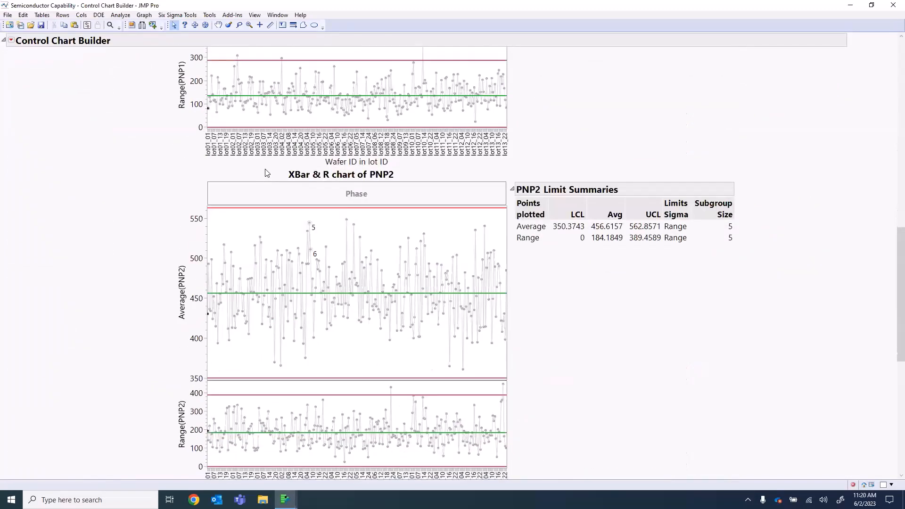
{"action": "scroll", "coordinate": [266, 173], "scroll_direction": "up", "scroll_amount": 6}
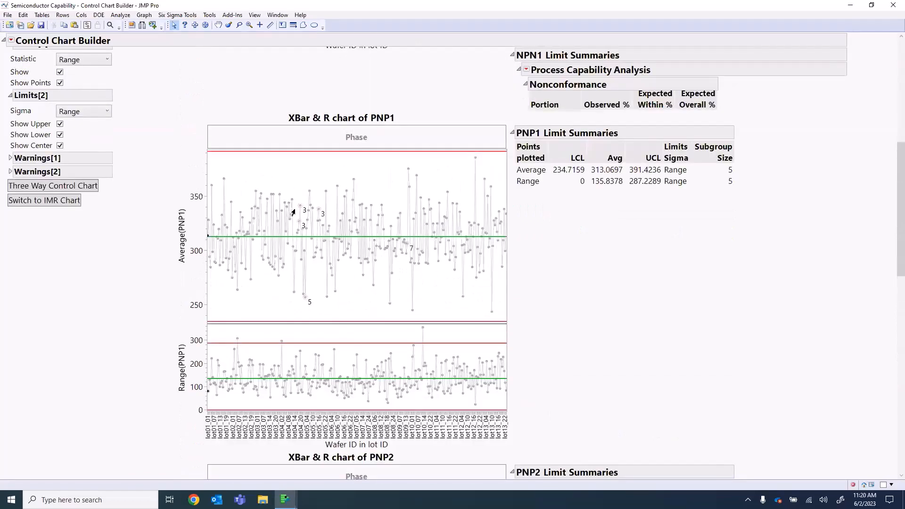
{"action": "mouse_move", "coordinate": [298, 208]}
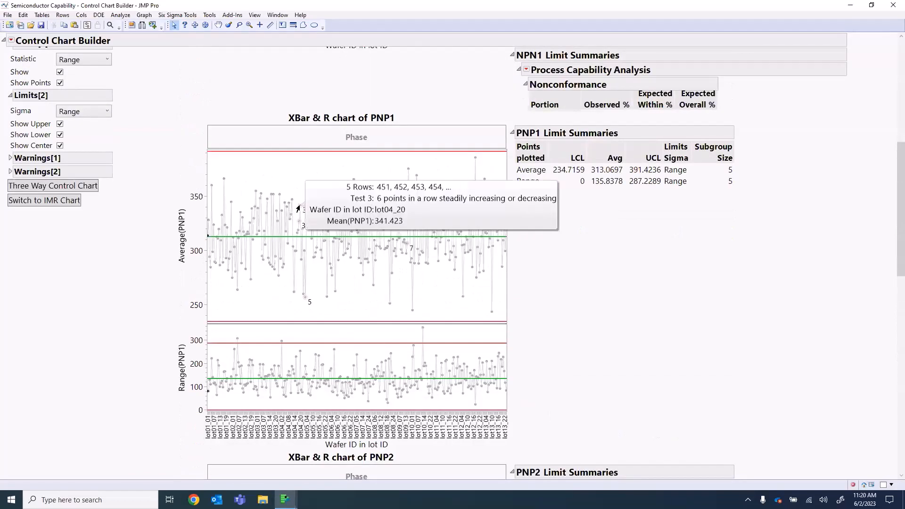
{"action": "scroll", "coordinate": [298, 208], "scroll_direction": "down", "scroll_amount": 2}
{"action": "scroll", "coordinate": [298, 207], "scroll_direction": "down", "scroll_amount": 1}
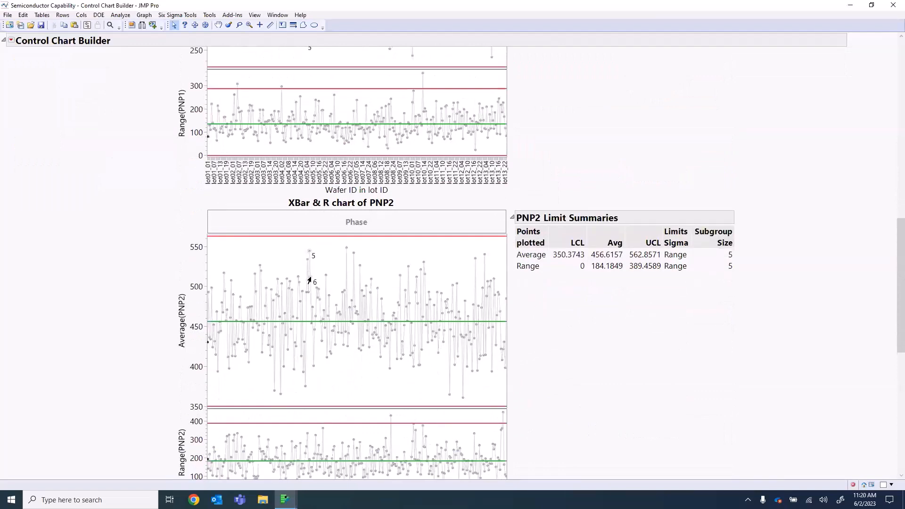
{"action": "scroll", "coordinate": [302, 253], "scroll_direction": "down", "scroll_amount": 5}
{"action": "scroll", "coordinate": [303, 255], "scroll_direction": "down", "scroll_amount": 3}
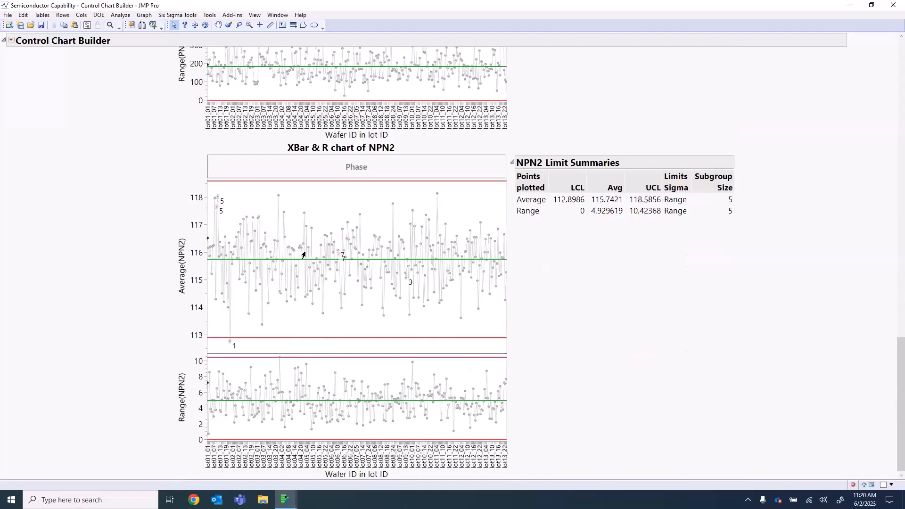
{"action": "scroll", "coordinate": [304, 255], "scroll_direction": "up", "scroll_amount": 20}
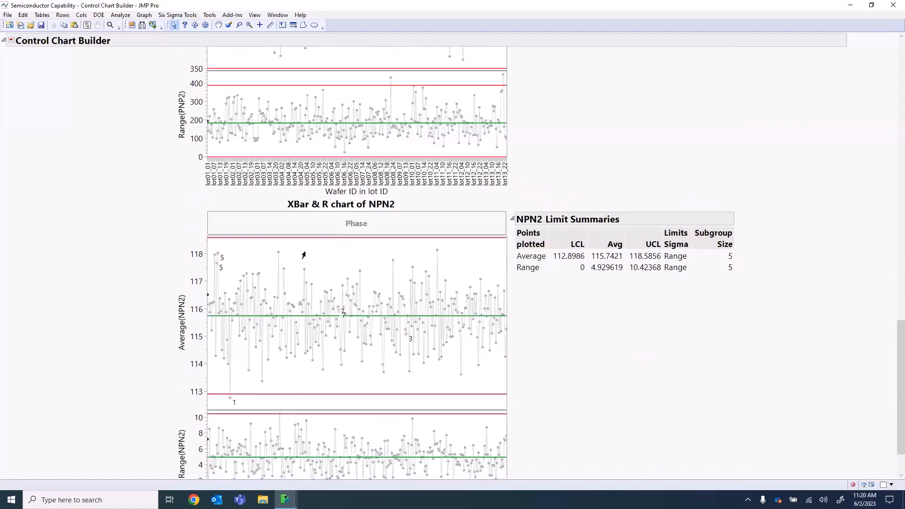
{"action": "scroll", "coordinate": [304, 255], "scroll_direction": "up", "scroll_amount": 4}
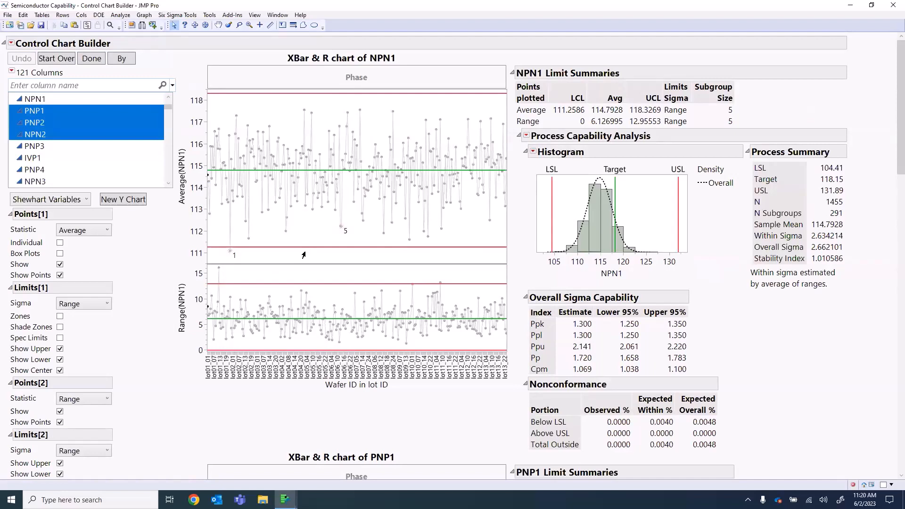
Add new Y charts for the process columns PNP3 through PNP9.
{"action": "left_click_drag", "start_coordinate": [48, 146], "coordinate": [53, 229]}
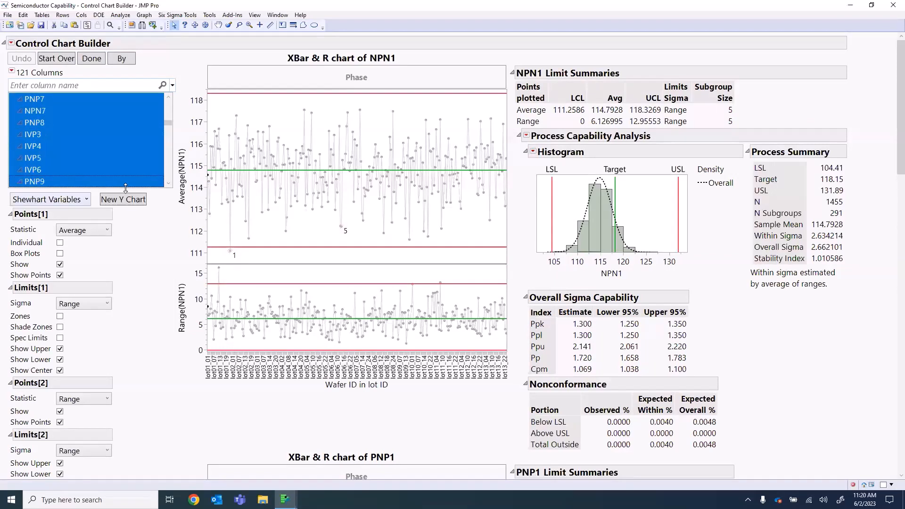
{"action": "left_click", "coordinate": [130, 202]}
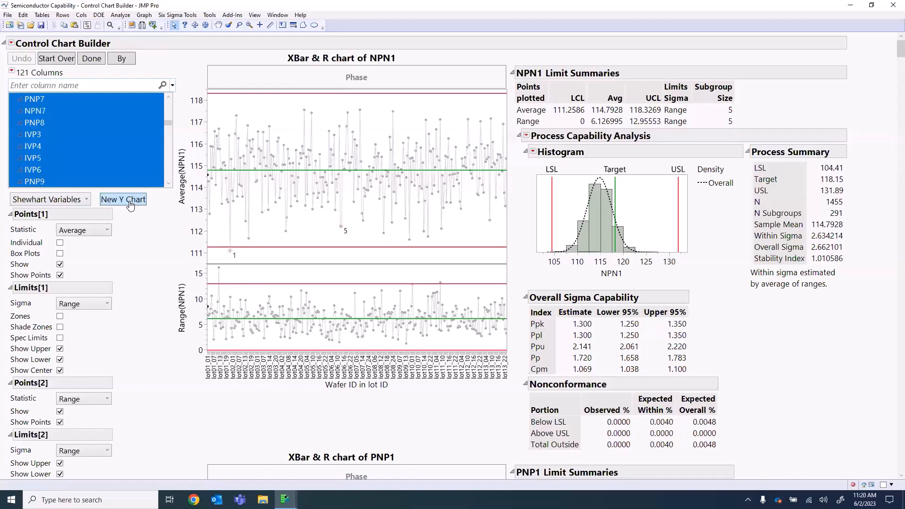
Review the added process charts for flagged subgroups, and compare their reports with the NPN1 limit summaries and capability analysis.
{"action": "scroll", "coordinate": [409, 202], "scroll_direction": "down", "scroll_amount": 20}
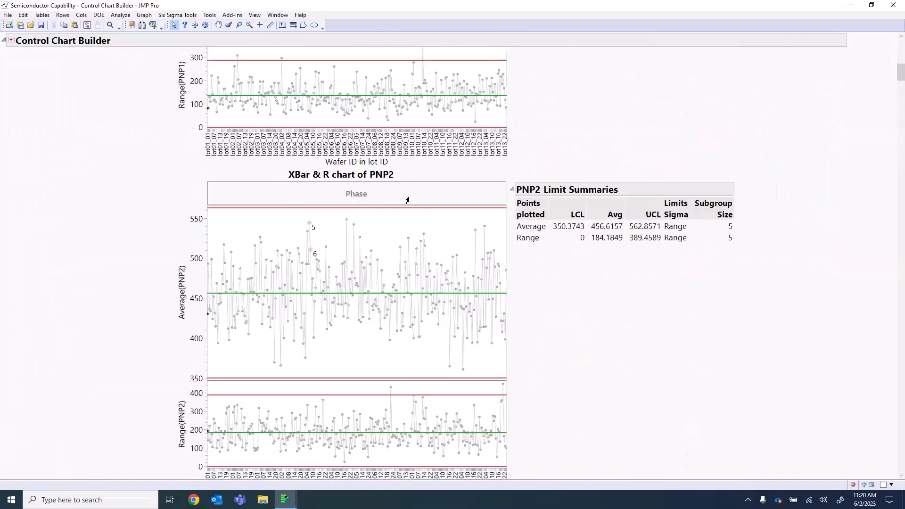
{"action": "scroll", "coordinate": [411, 201], "scroll_direction": "down", "scroll_amount": 20}
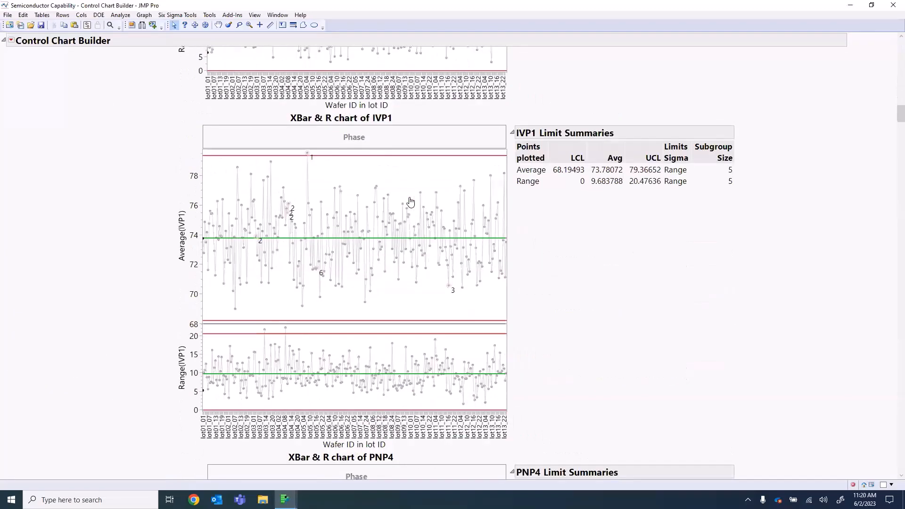
{"action": "scroll", "coordinate": [411, 202], "scroll_direction": "down", "scroll_amount": 20}
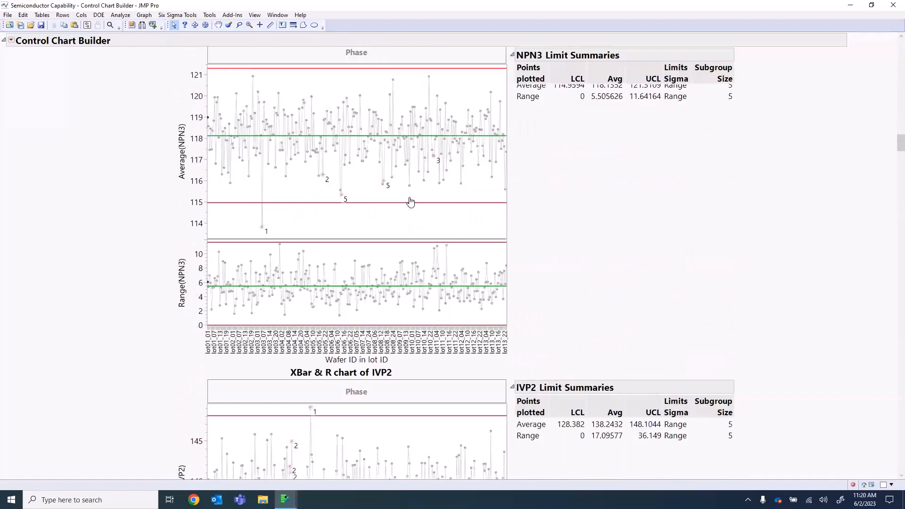
{"action": "scroll", "coordinate": [411, 201], "scroll_direction": "down", "scroll_amount": 20}
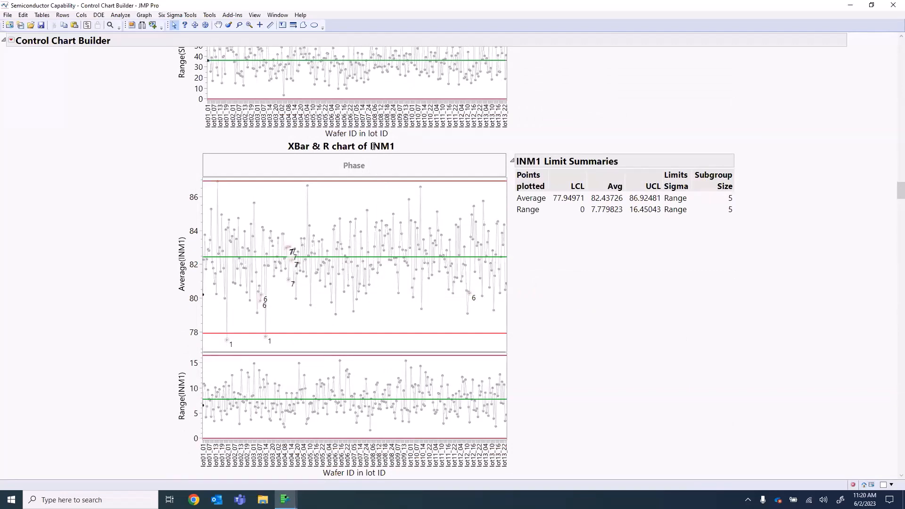
{"action": "scroll", "coordinate": [373, 146], "scroll_direction": "down", "scroll_amount": 20}
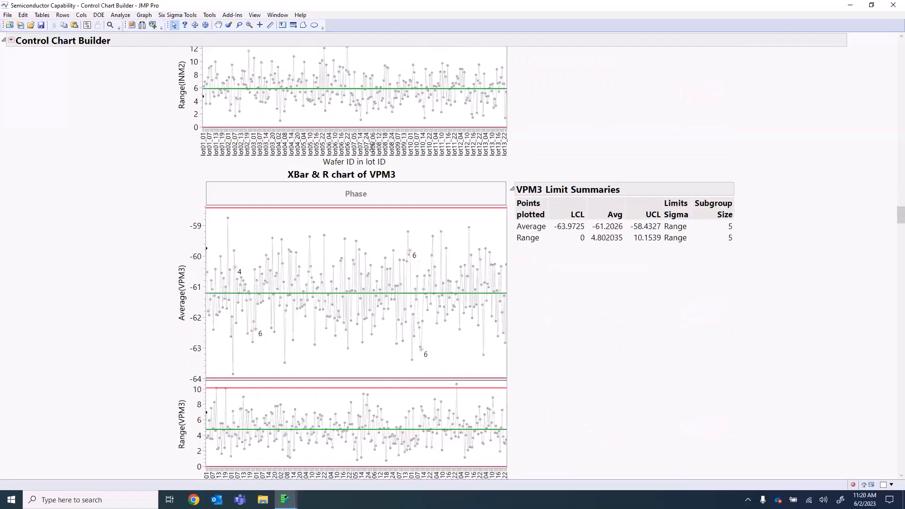
{"action": "scroll", "coordinate": [372, 146], "scroll_direction": "down", "scroll_amount": 5}
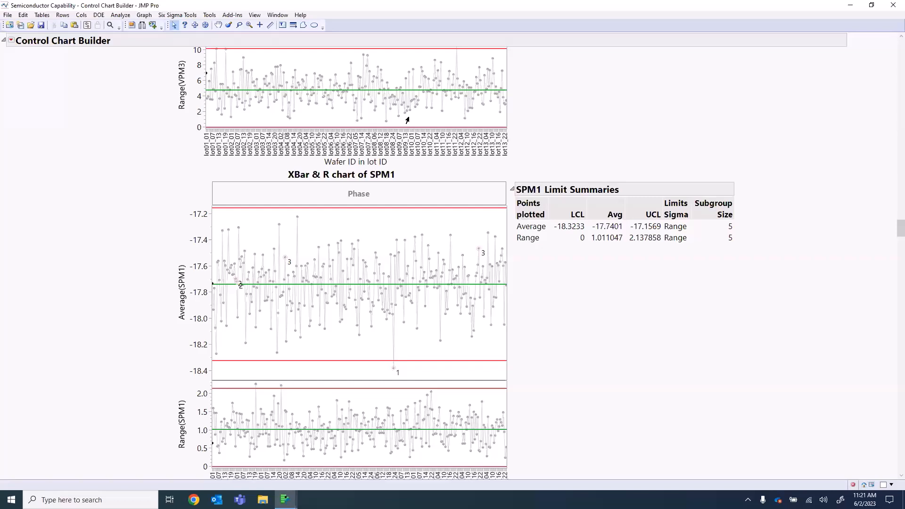
{"action": "scroll", "coordinate": [409, 212], "scroll_direction": "up", "scroll_amount": 20}
{"action": "scroll", "coordinate": [410, 216], "scroll_direction": "up", "scroll_amount": 20}
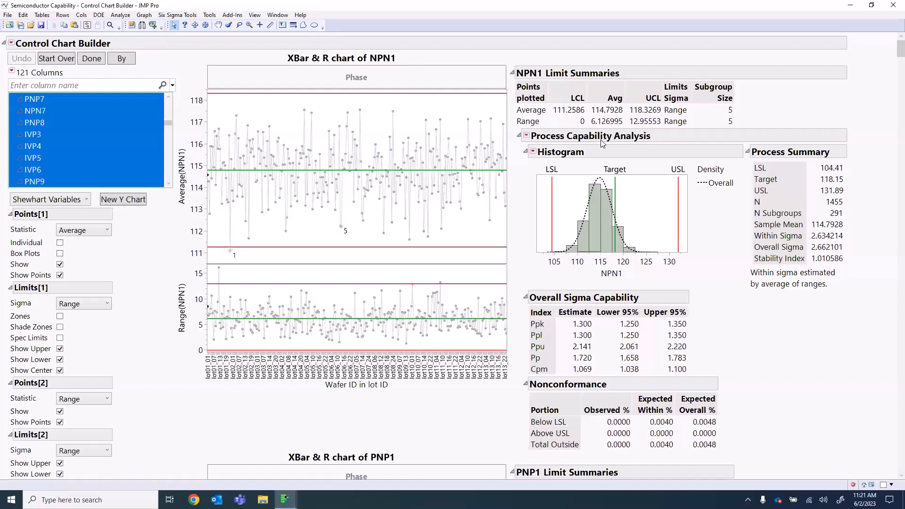
{"action": "scroll", "coordinate": [615, 145], "scroll_direction": "down", "scroll_amount": 15}
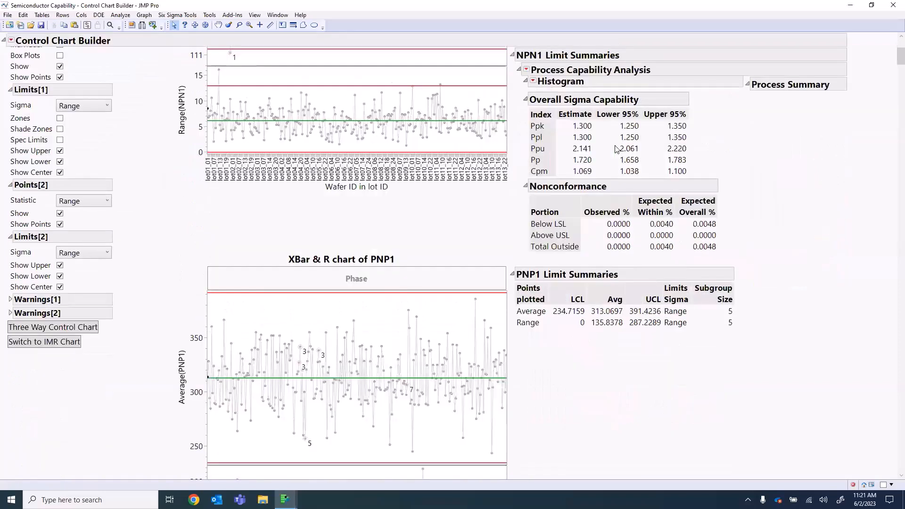
{"action": "scroll", "coordinate": [617, 150], "scroll_direction": "down", "scroll_amount": 10}
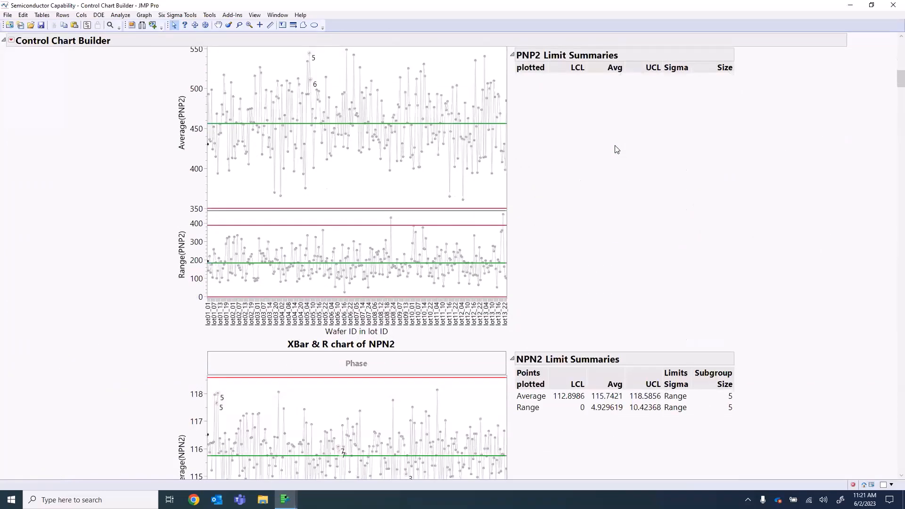
Minimize the chart report to return to the data table, and expand the Processes column group in a widened columns list.
{"action": "left_click", "coordinate": [851, 4]}
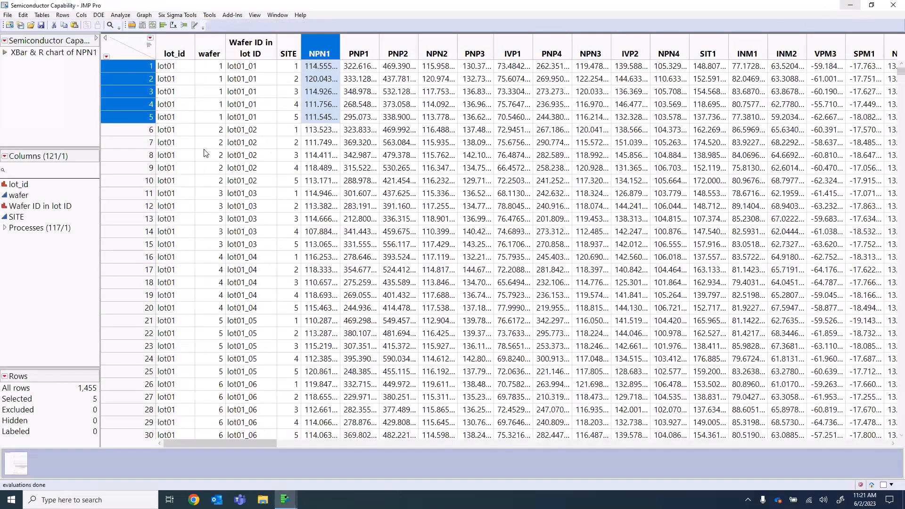
{"action": "left_click", "coordinate": [5, 228]}
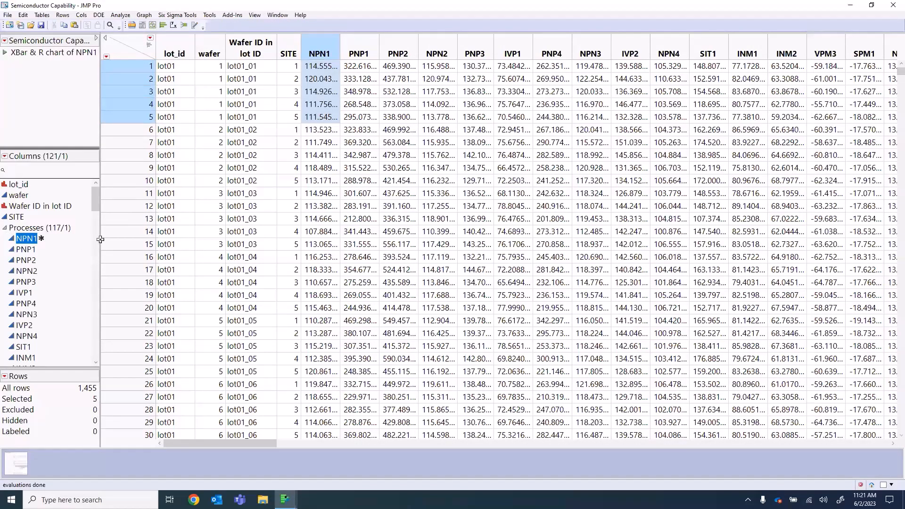
{"action": "left_click_drag", "start_coordinate": [98, 239], "coordinate": [158, 240]}
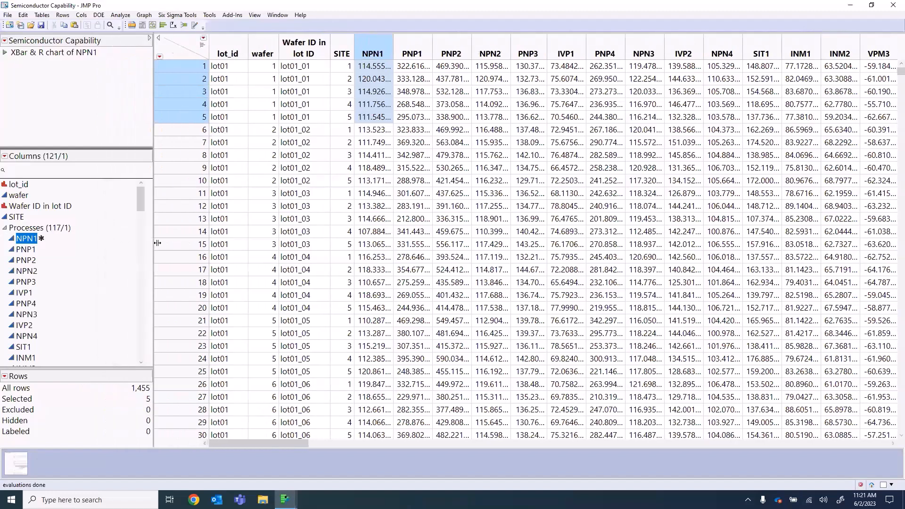
Check which process columns carry a column property, and view the NPN1 spec limits without changing them.
{"action": "left_click", "coordinate": [41, 239]}
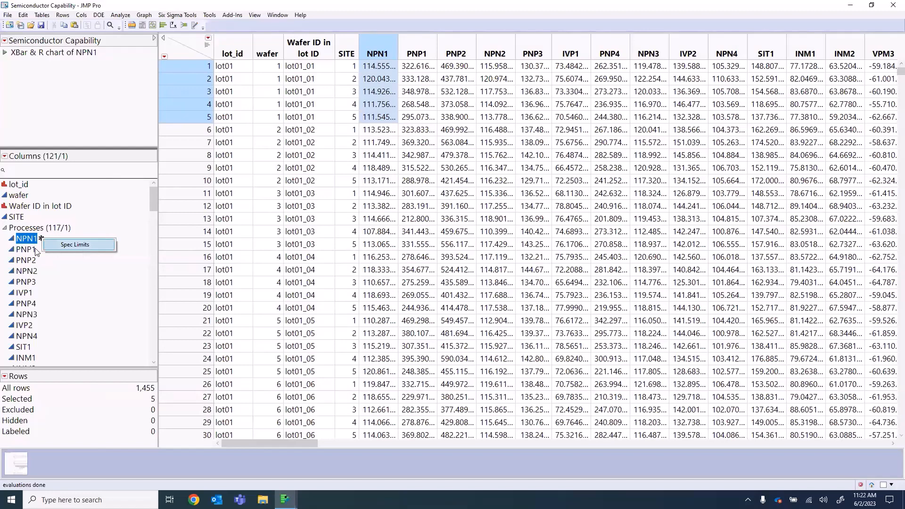
{"action": "left_click", "coordinate": [26, 261]}
{"action": "left_click", "coordinate": [26, 294]}
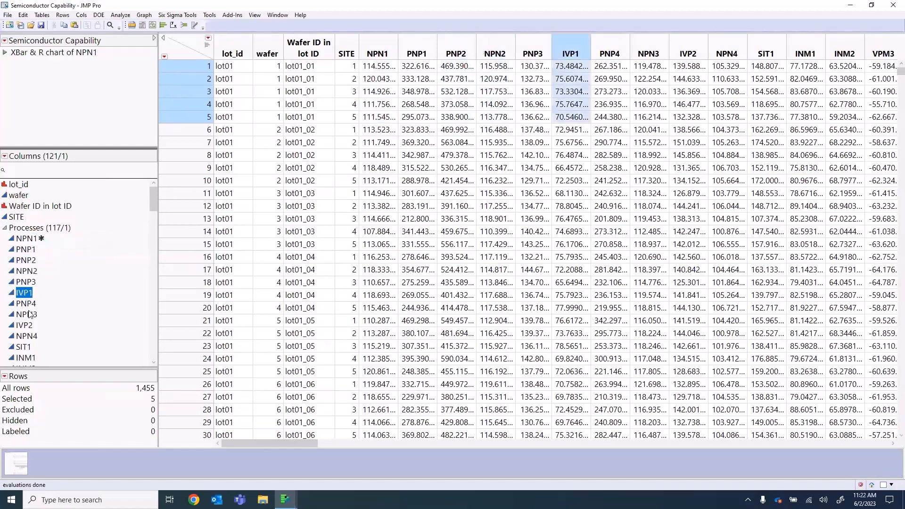
{"action": "left_click", "coordinate": [27, 316]}
{"action": "left_click", "coordinate": [25, 346]}
{"action": "left_click", "coordinate": [26, 260]}
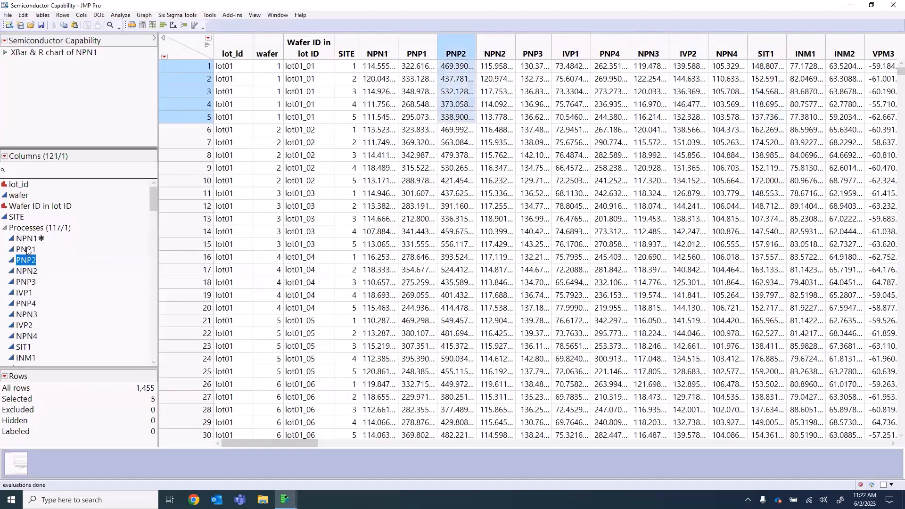
{"action": "left_click", "coordinate": [25, 249]}
{"action": "left_click", "coordinate": [41, 239]}
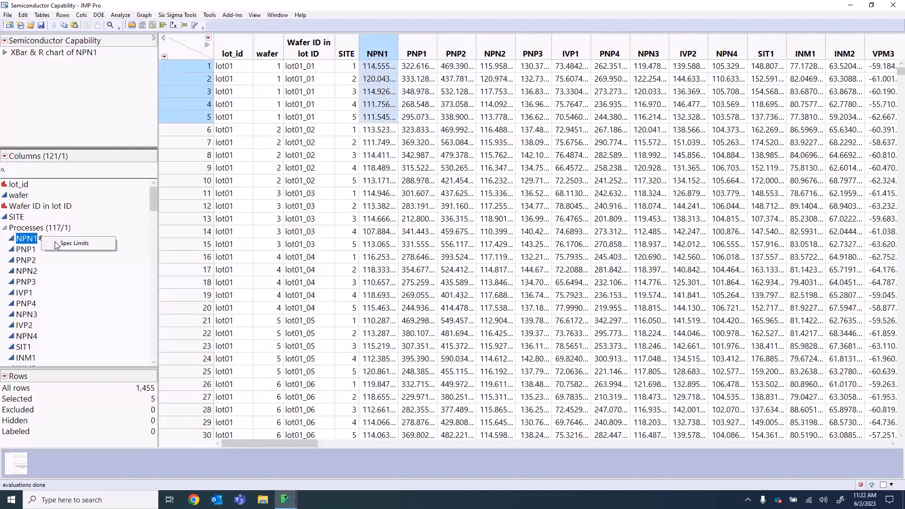
{"action": "left_click", "coordinate": [74, 244]}
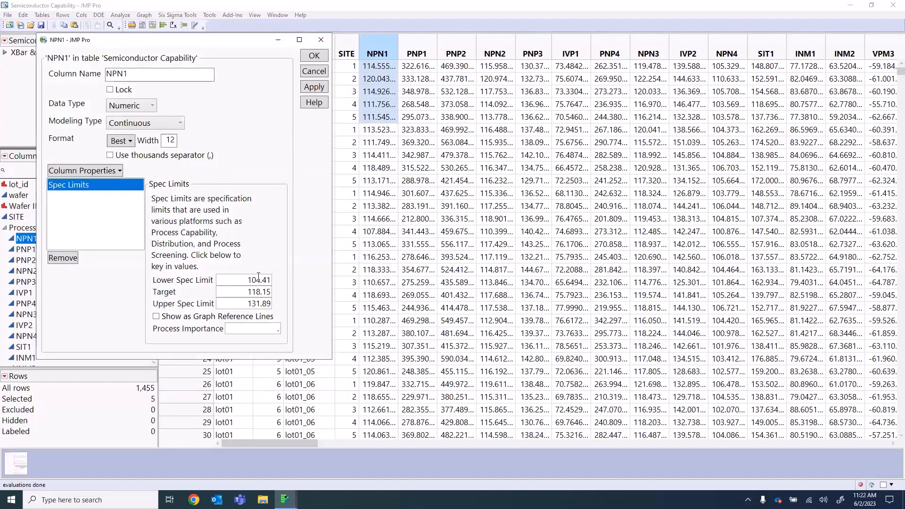
{"action": "left_click", "coordinate": [315, 40]}
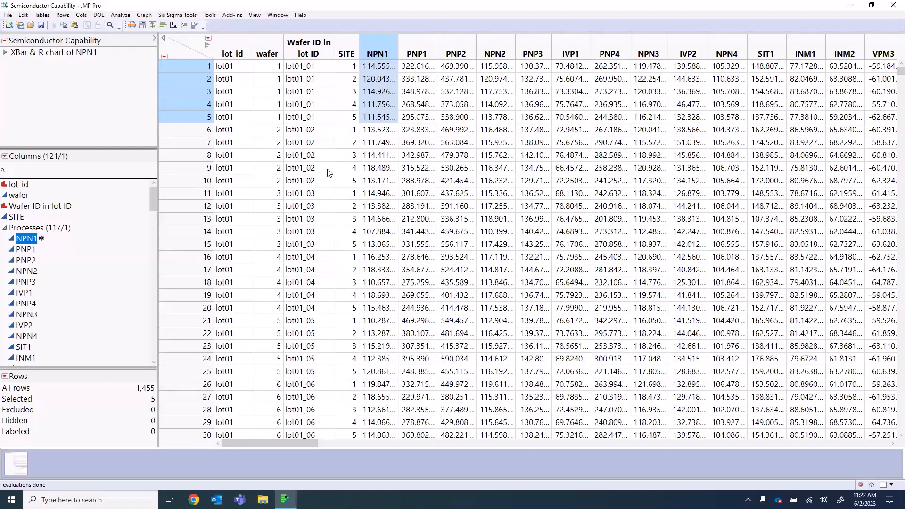
Try adding a Spec Limits property to the PNP1 column, leaving the limits blank and discarding the changes.
{"action": "left_click", "coordinate": [408, 45]}
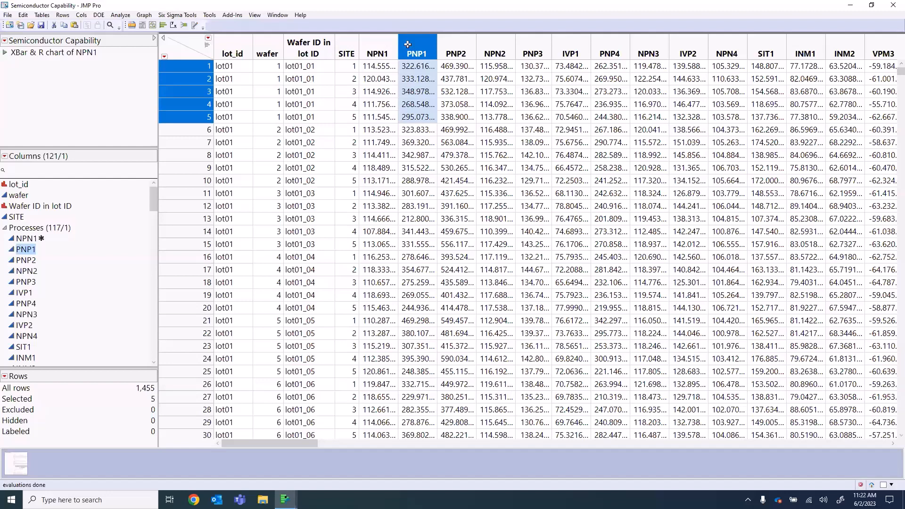
{"action": "right_click", "coordinate": [409, 44]}
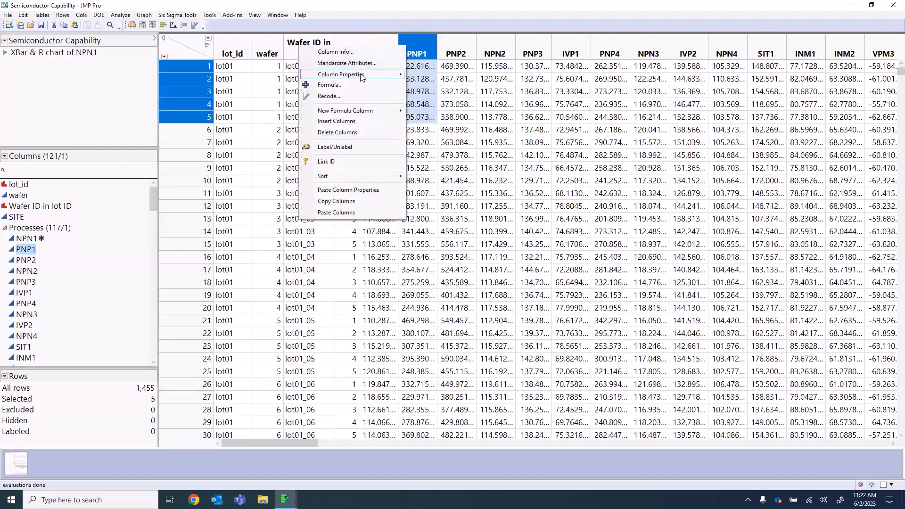
{"action": "mouse_move", "coordinate": [361, 77]}
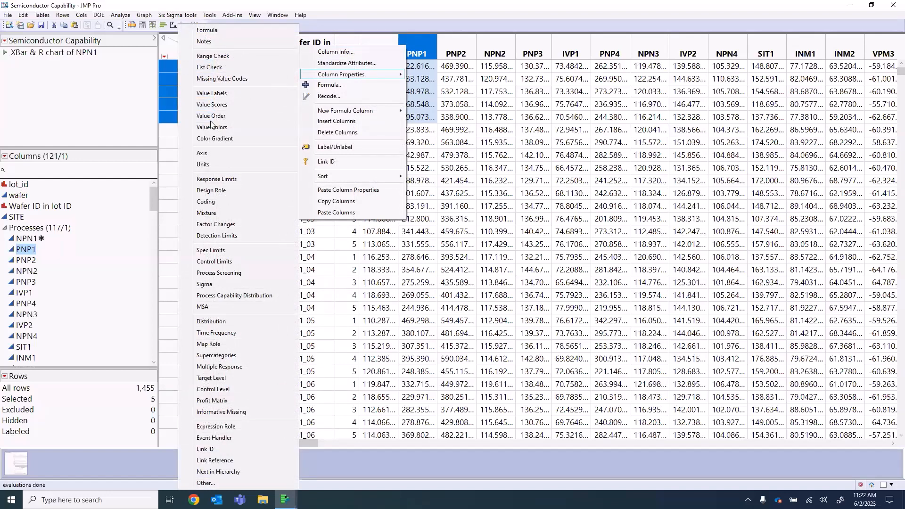
{"action": "left_click", "coordinate": [193, 255]}
{"action": "left_click", "coordinate": [247, 281]}
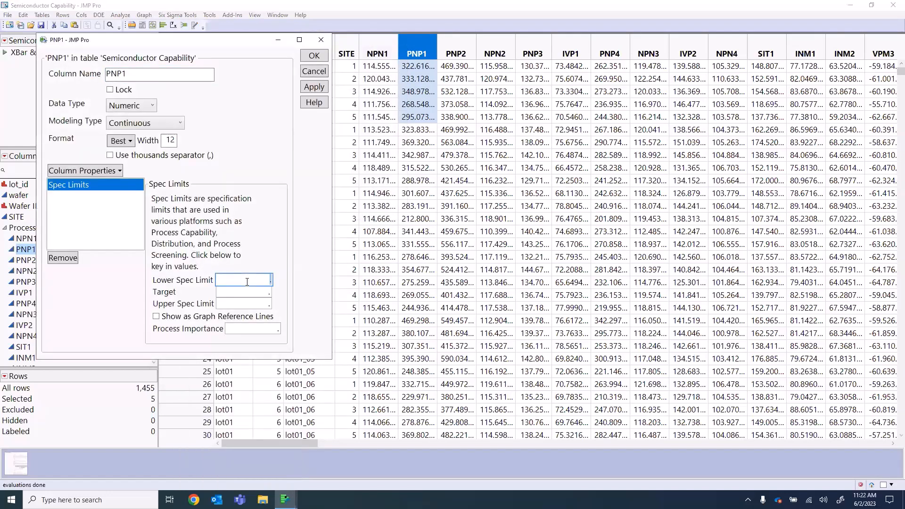
{"action": "left_click", "coordinate": [237, 303]}
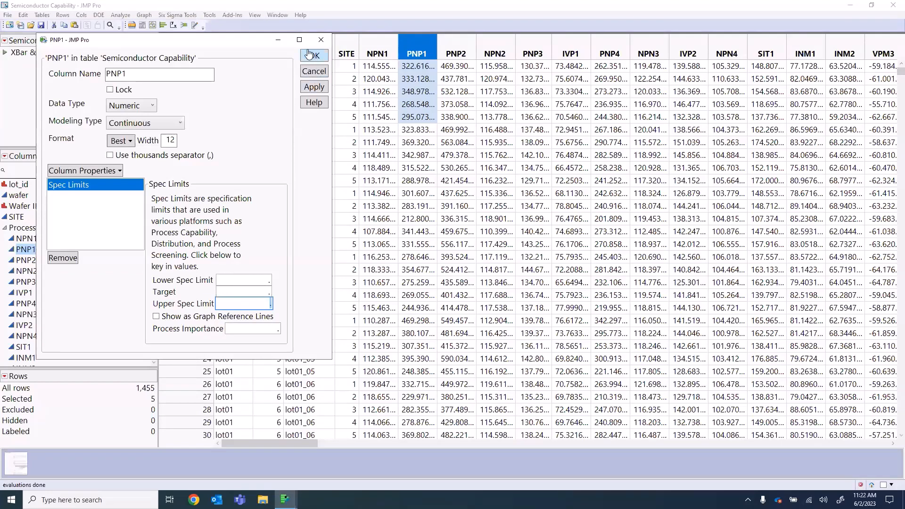
{"action": "left_click", "coordinate": [324, 38]}
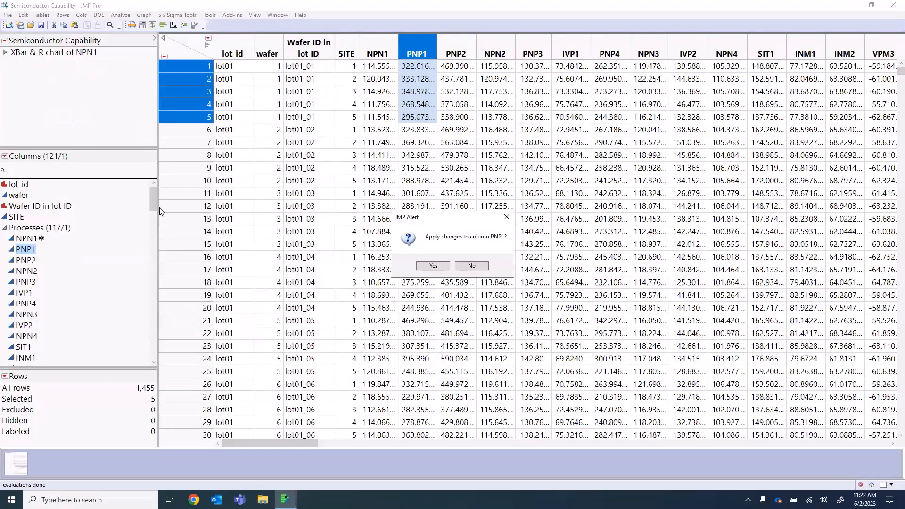
{"action": "left_click", "coordinate": [480, 264]}
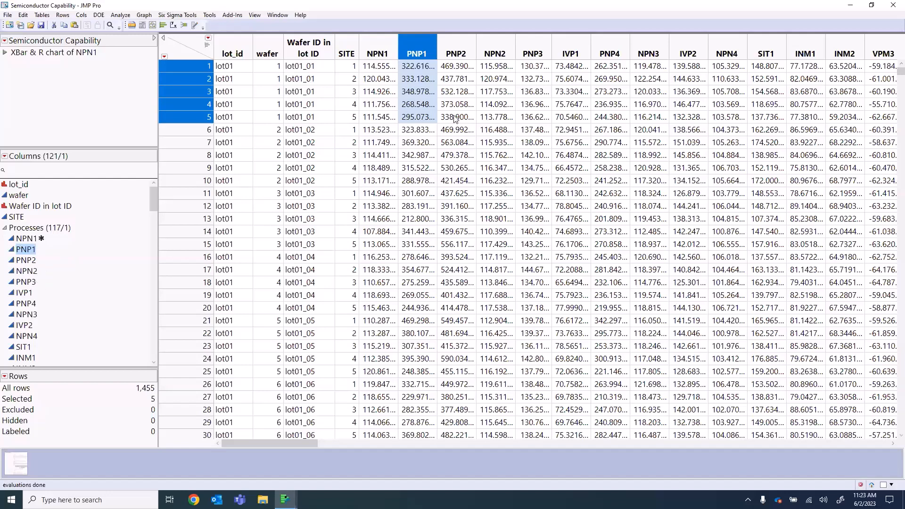
{"action": "right_click", "coordinate": [453, 47]}
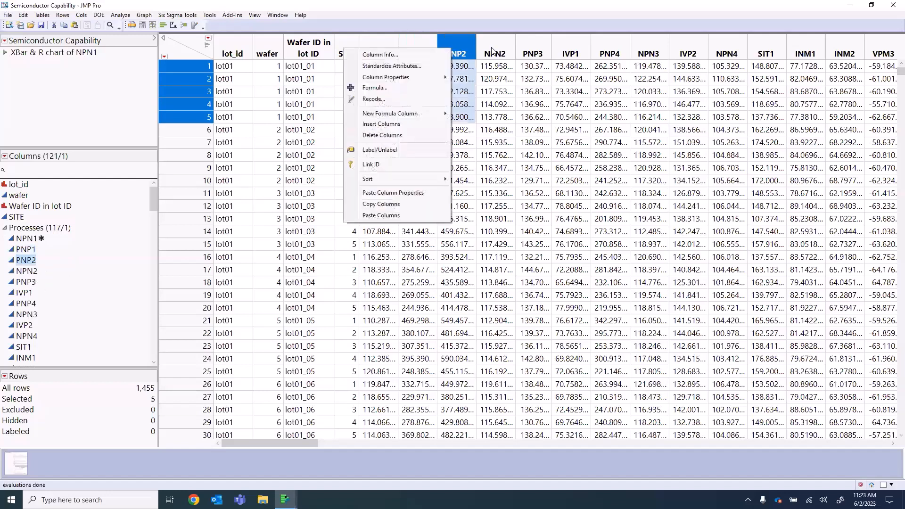
{"action": "left_click", "coordinate": [495, 51]}
{"action": "right_click", "coordinate": [496, 51]}
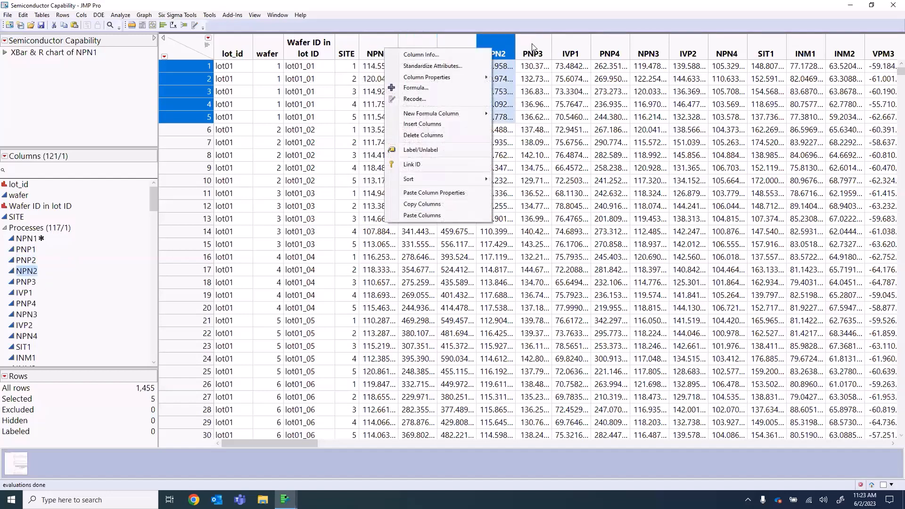
{"action": "left_click", "coordinate": [533, 47]}
{"action": "left_click", "coordinate": [533, 47]}
{"action": "right_click", "coordinate": [533, 48]}
{"action": "mouse_move", "coordinate": [498, 73]}
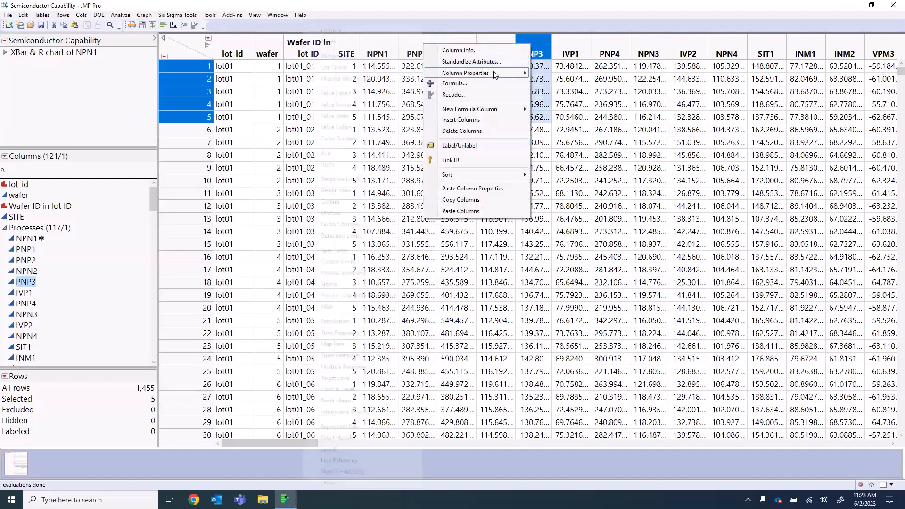
{"action": "left_click", "coordinate": [745, 213]}
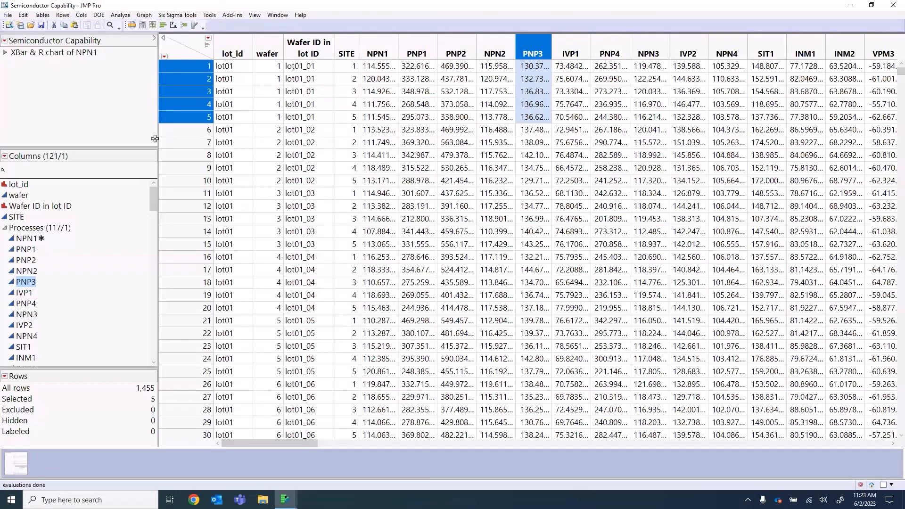
Launch Manage Limits with the whole Processes column group as the process variables.
{"action": "left_click", "coordinate": [121, 16]}
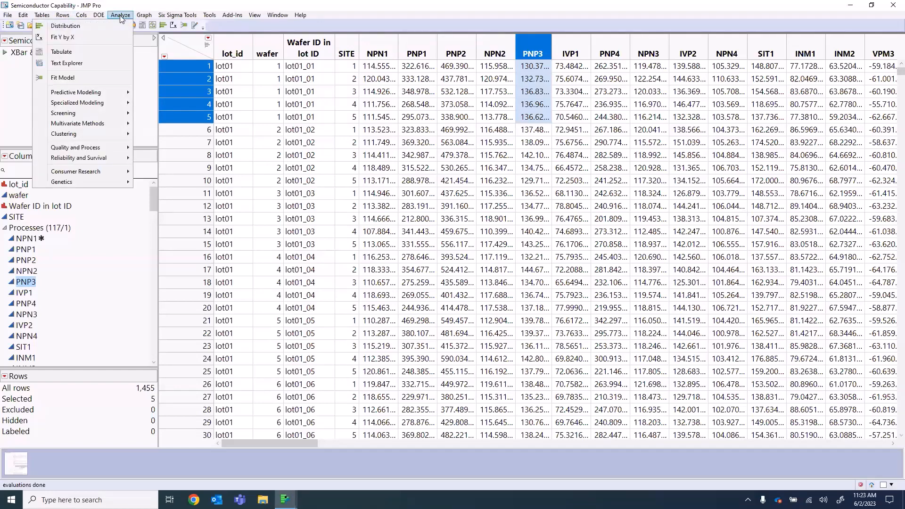
{"action": "mouse_move", "coordinate": [93, 148]}
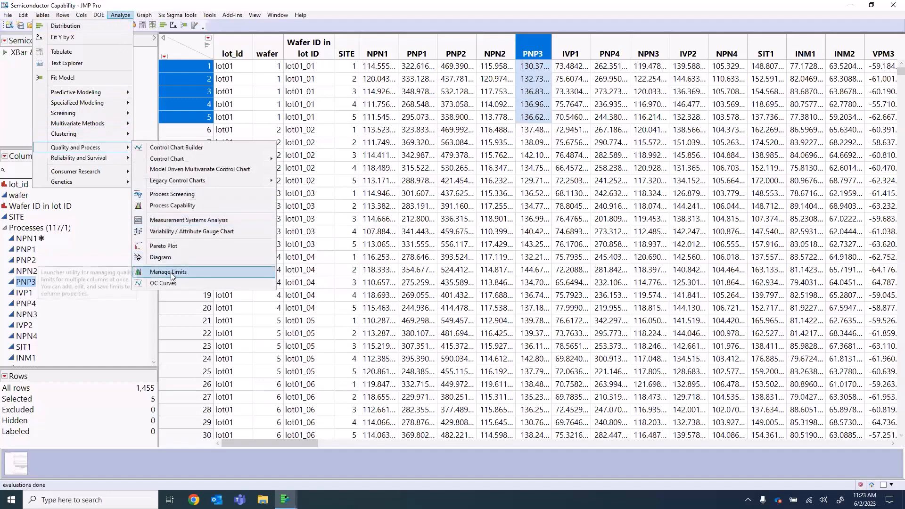
{"action": "left_click", "coordinate": [189, 273]}
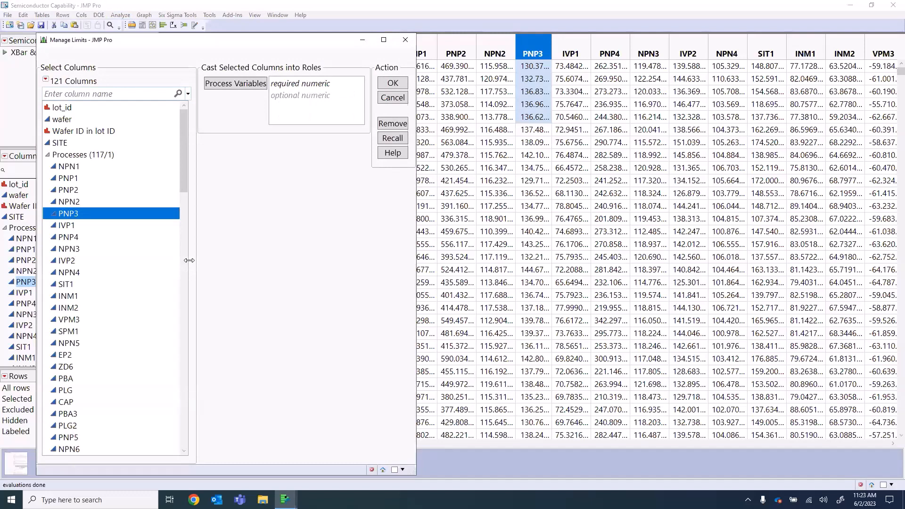
{"action": "left_click", "coordinate": [81, 160]}
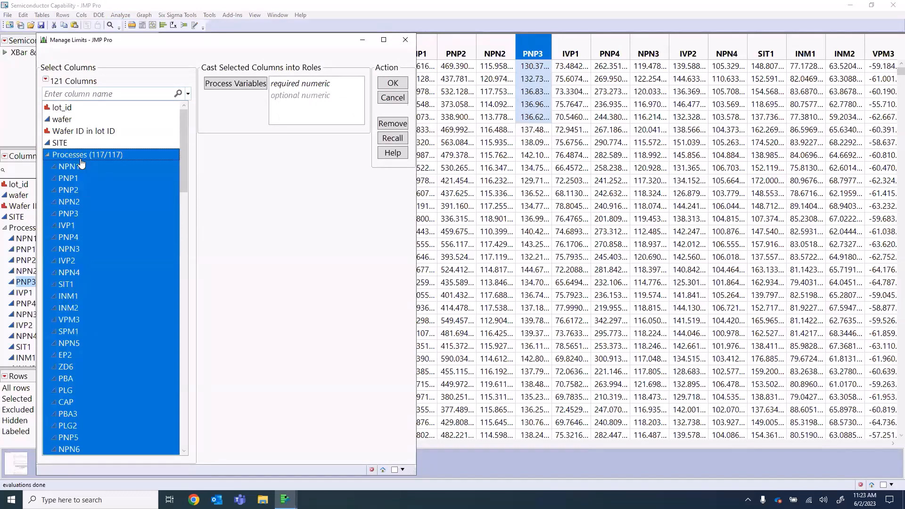
{"action": "left_click_drag", "start_coordinate": [82, 163], "coordinate": [283, 89]}
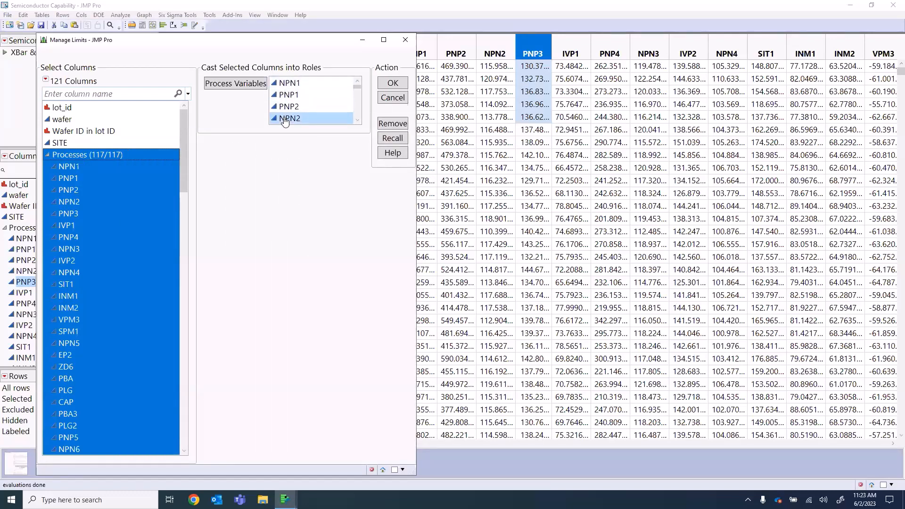
{"action": "left_click", "coordinate": [394, 84]}
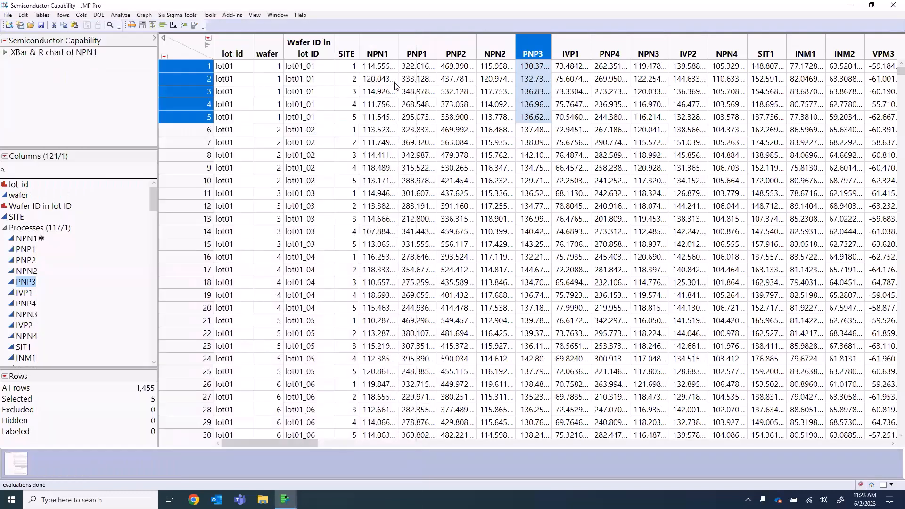
{"action": "left_click", "coordinate": [396, 21]}
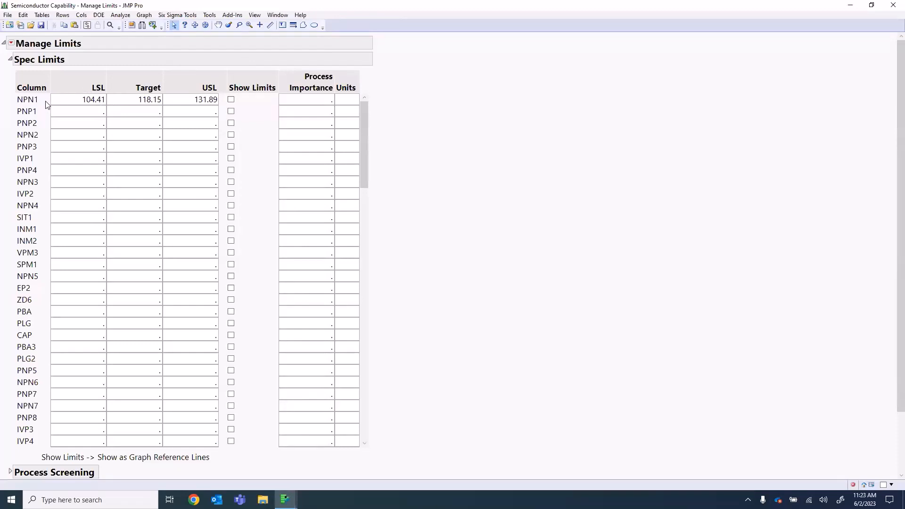
Examine the spec limits grid for all process columns, checking the LSL, Target and USL fields of PNP1, PNP2 and NPN2.
{"action": "scroll", "coordinate": [124, 185], "scroll_direction": "down", "scroll_amount": 18}
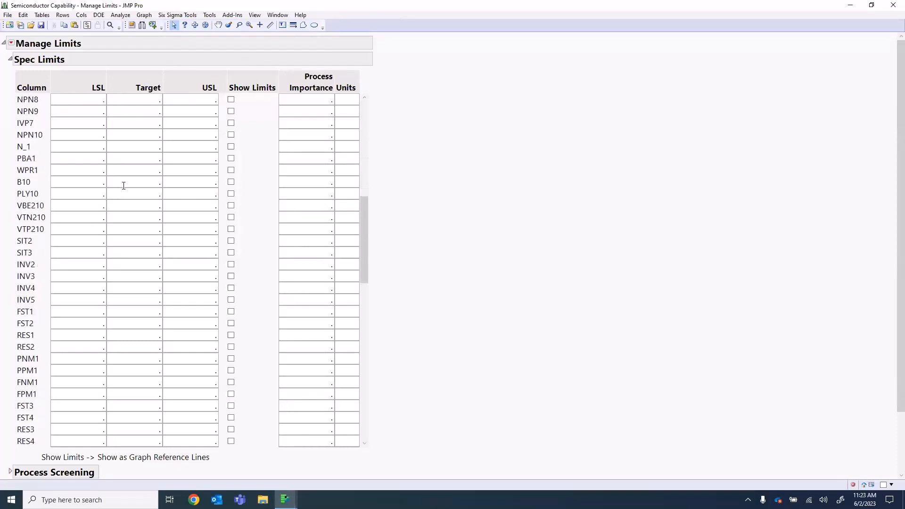
{"action": "scroll", "coordinate": [124, 189], "scroll_direction": "up", "scroll_amount": 18}
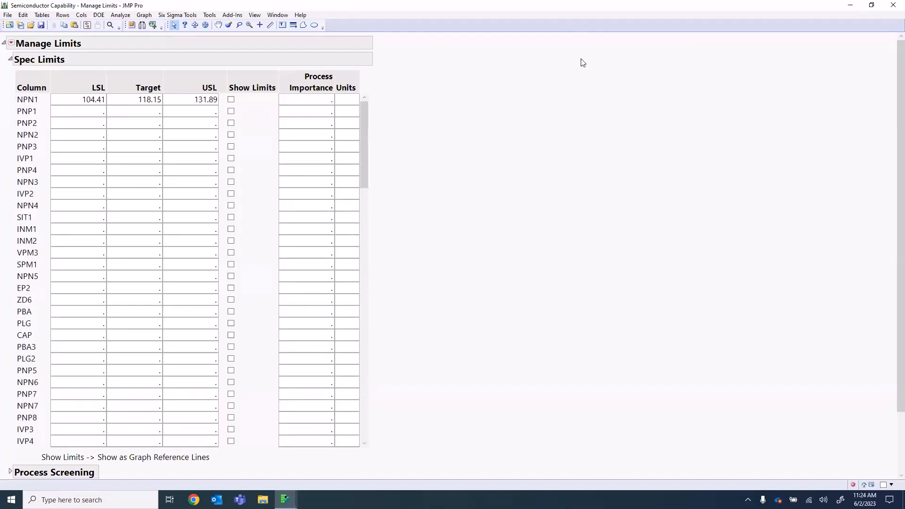
{"action": "left_click", "coordinate": [69, 116]}
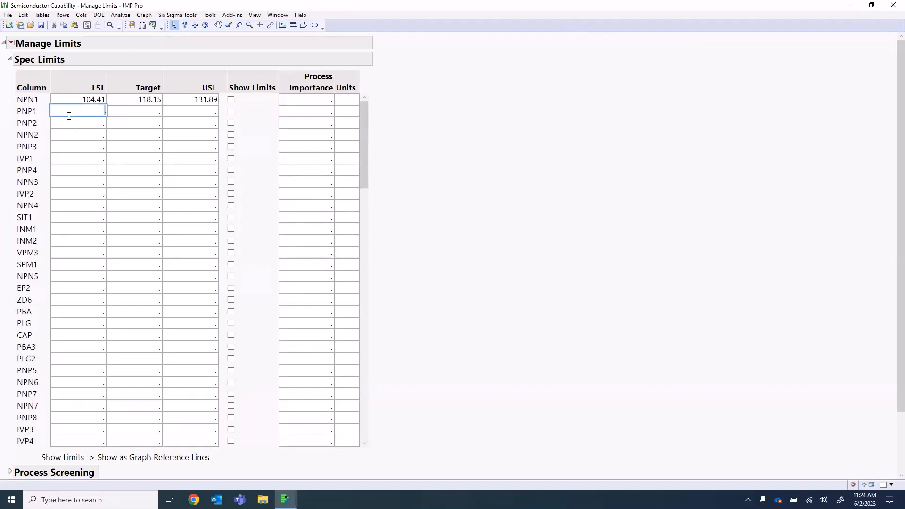
{"action": "left_click", "coordinate": [125, 110]}
{"action": "left_click", "coordinate": [194, 114]}
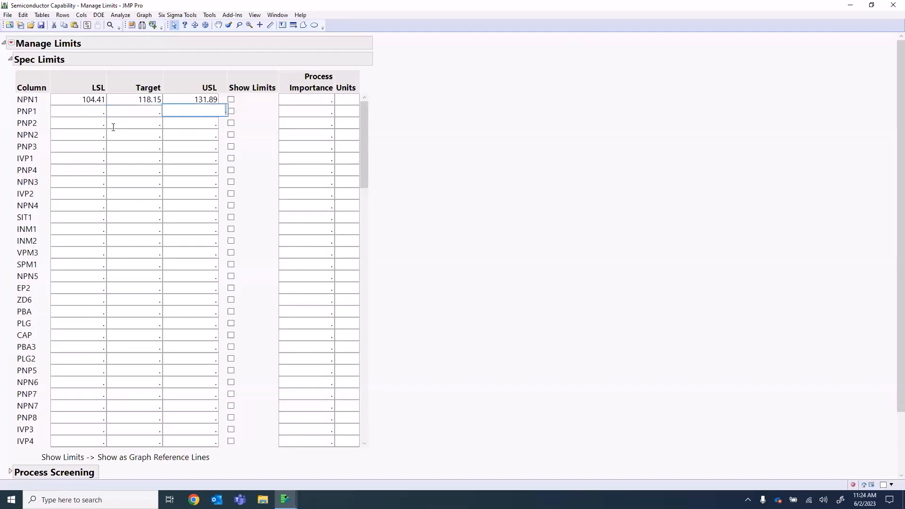
{"action": "left_click", "coordinate": [114, 127]}
{"action": "left_click", "coordinate": [98, 126]}
{"action": "left_click", "coordinate": [91, 135]}
{"action": "left_click", "coordinate": [137, 136]}
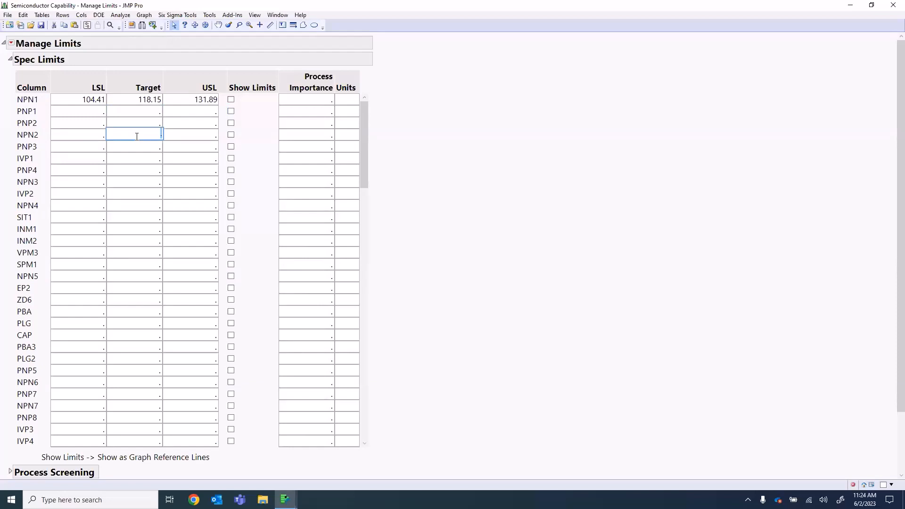
Switch to the Mastering JMP journal, open its Spec Limits data table, widen the Target column and maximize the table window.
{"action": "left_click", "coordinate": [285, 500]}
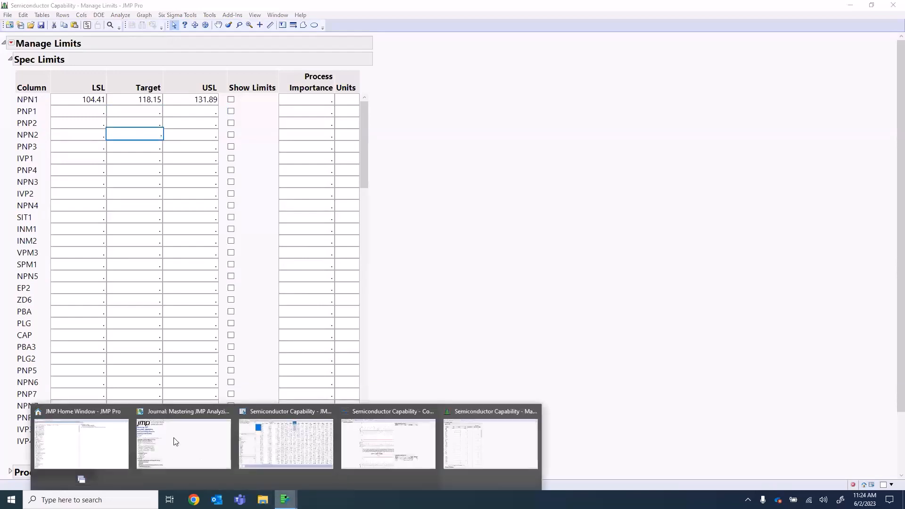
{"action": "left_click", "coordinate": [175, 442]}
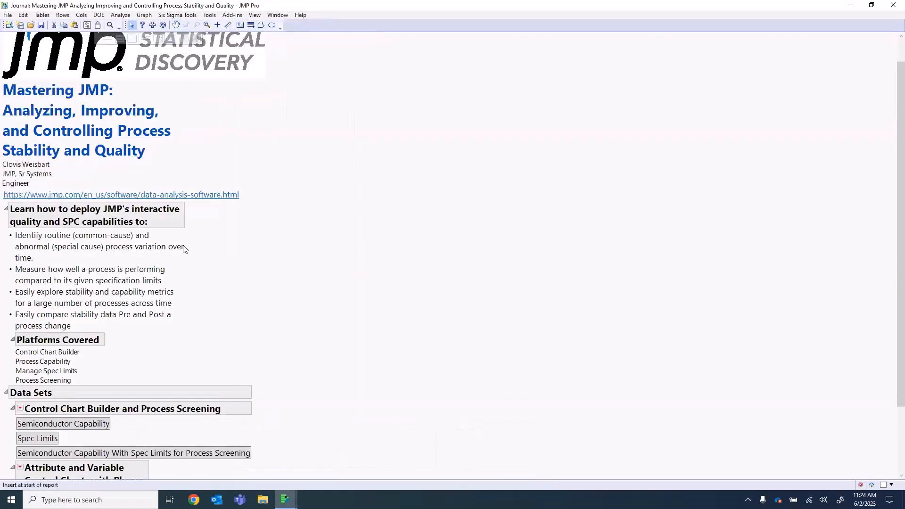
{"action": "scroll", "coordinate": [184, 249], "scroll_direction": "down", "scroll_amount": 3}
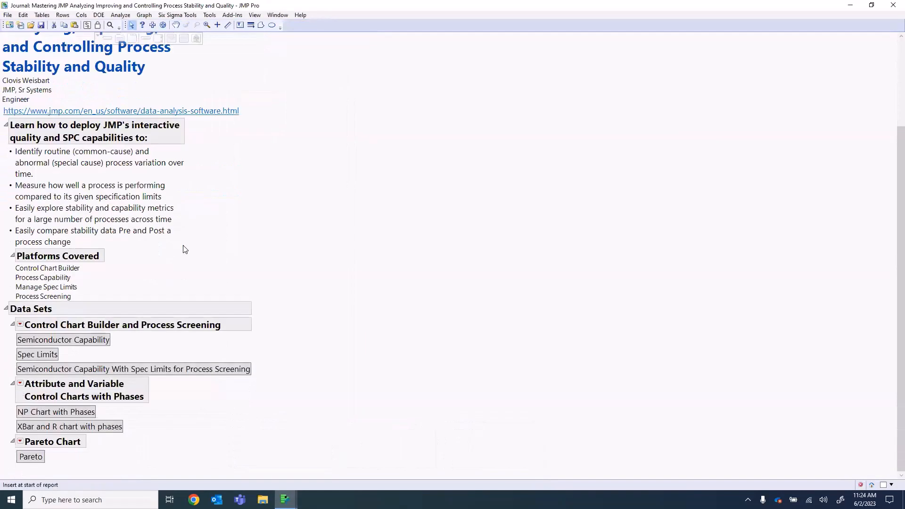
{"action": "left_click", "coordinate": [44, 361]}
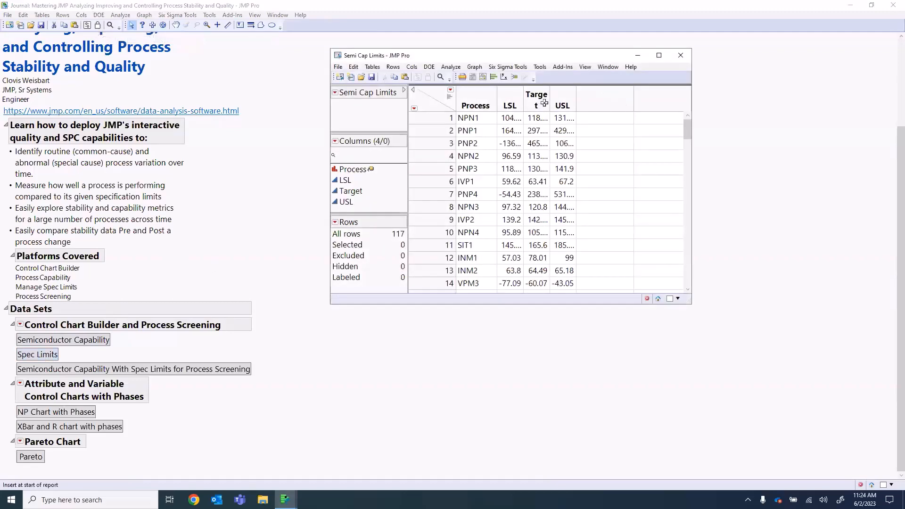
{"action": "left_click_drag", "start_coordinate": [547, 103], "coordinate": [580, 101]}
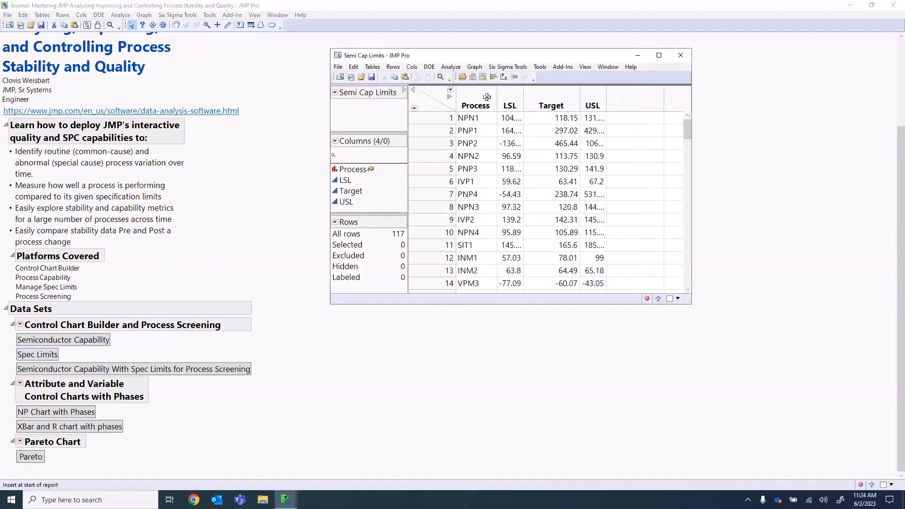
{"action": "left_click", "coordinate": [659, 56]}
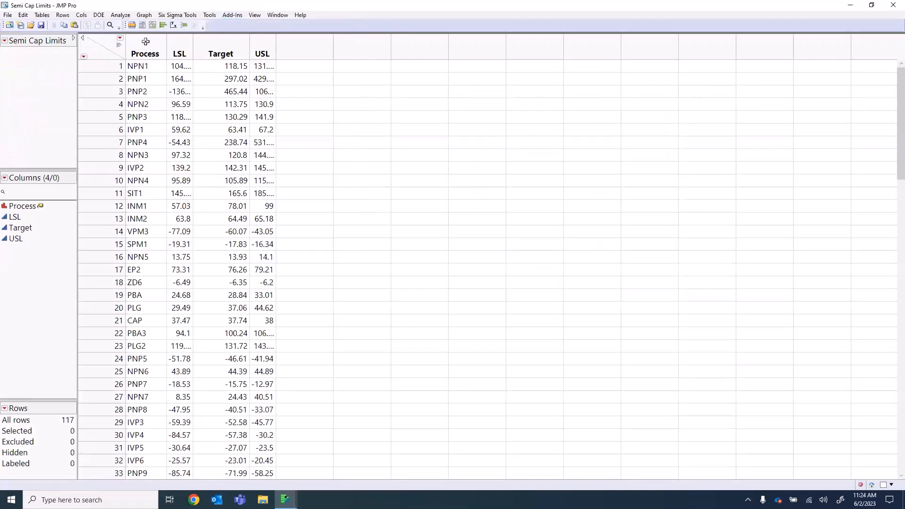
Review the Process, LSL, Target and USL columns of the Semi Cap Limits table.
{"action": "left_click", "coordinate": [147, 43]}
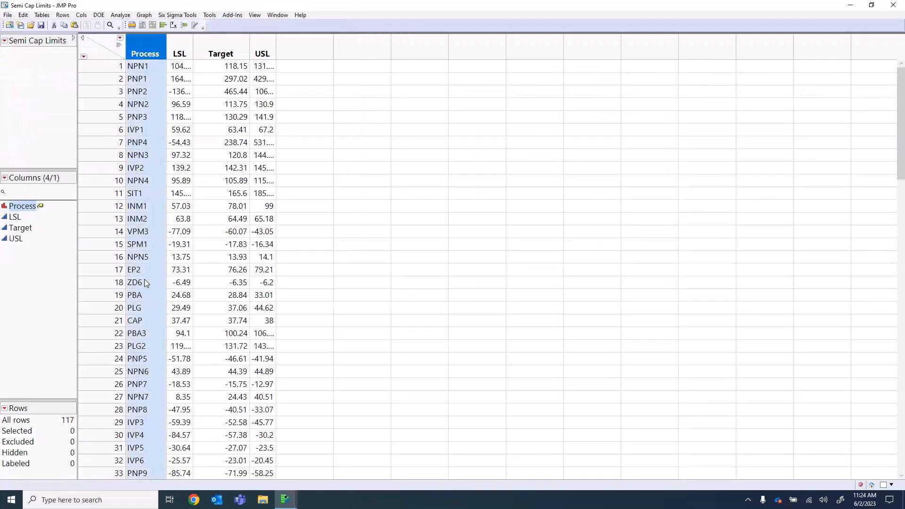
{"action": "left_click", "coordinate": [183, 52]}
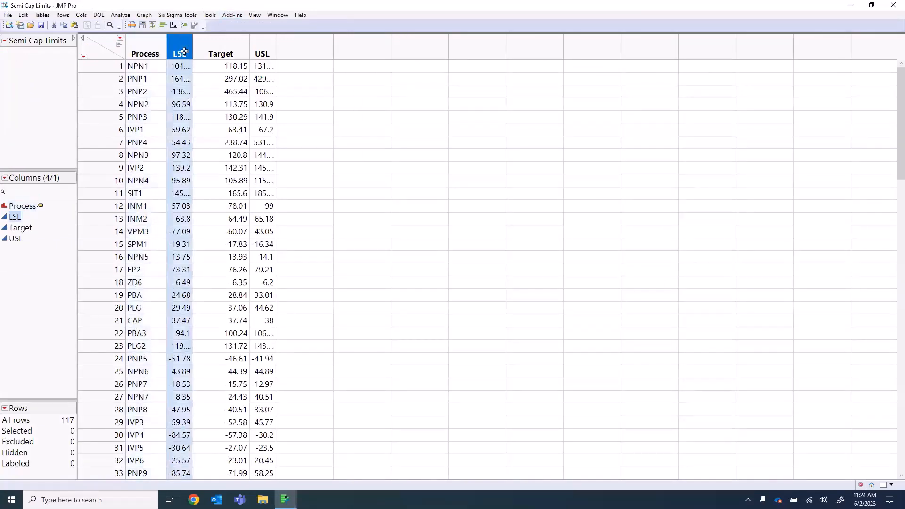
{"action": "left_click", "coordinate": [233, 50]}
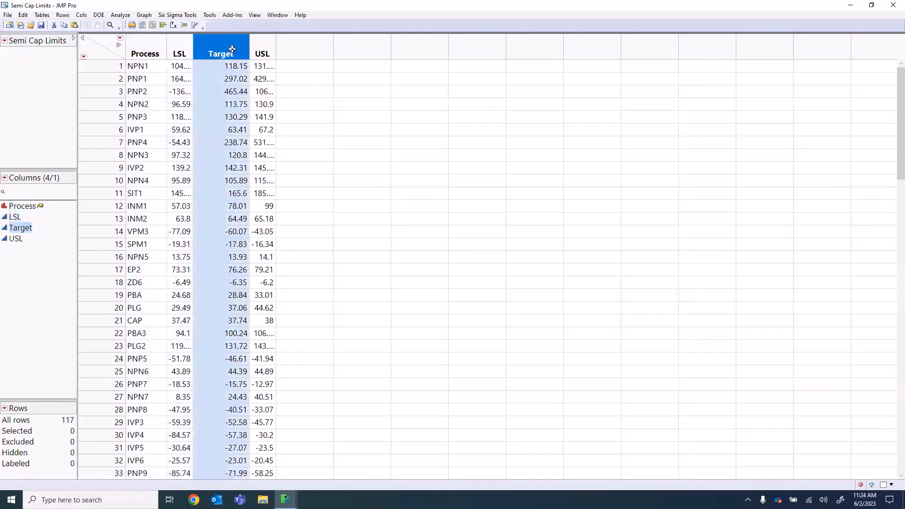
{"action": "left_click", "coordinate": [257, 52]}
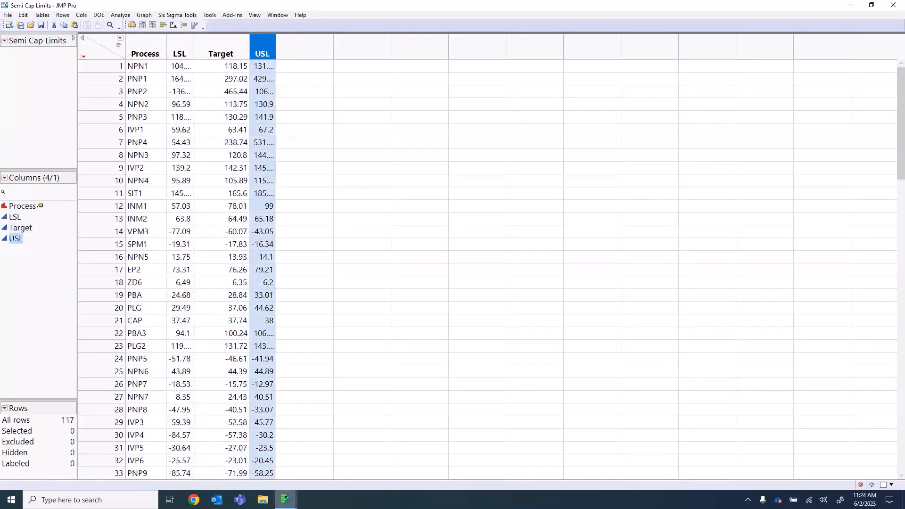
Return to the Manage Limits report for the Semiconductor Capability table and its spec limits grid.
{"action": "left_click", "coordinate": [285, 499]}
{"action": "left_click", "coordinate": [441, 445]}
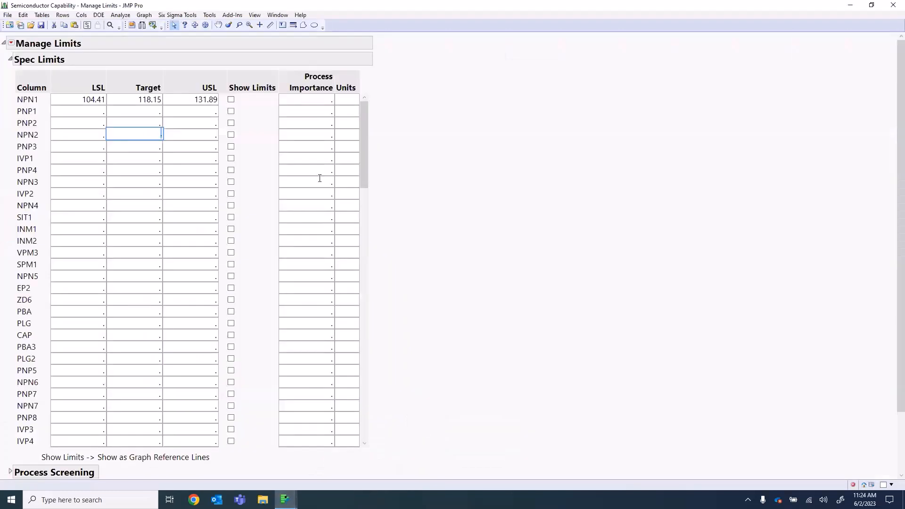
{"action": "scroll", "coordinate": [370, 302], "scroll_direction": "down", "scroll_amount": 3}
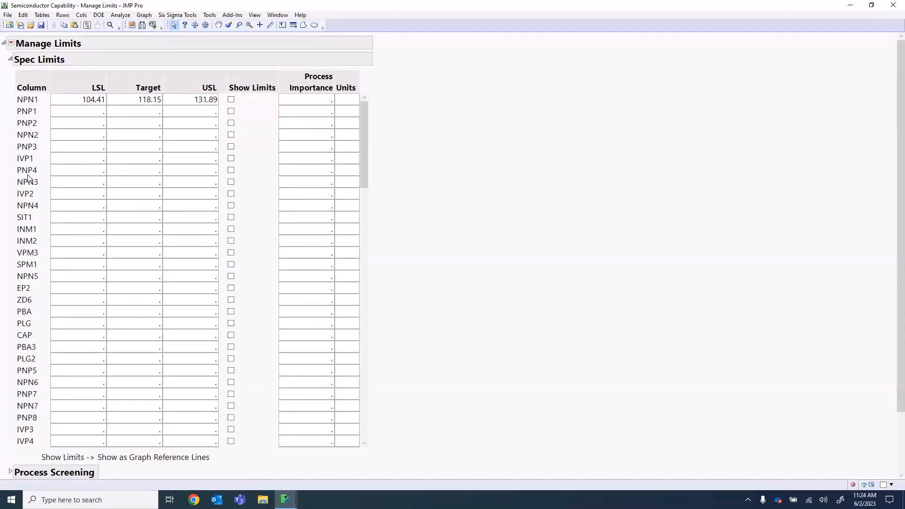
Switch to the Semi Cap Limits table and check the process names listed in its Process column.
{"action": "left_click", "coordinate": [286, 500]}
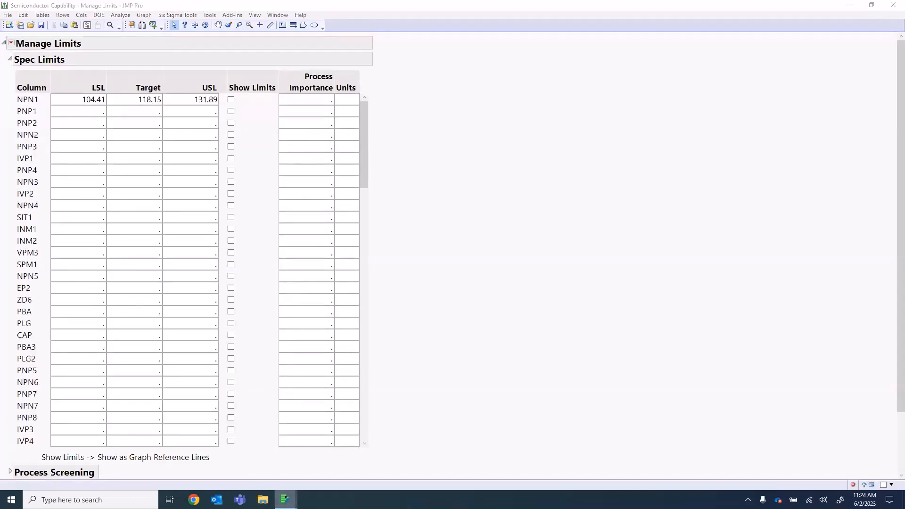
{"action": "left_click", "coordinate": [530, 454]}
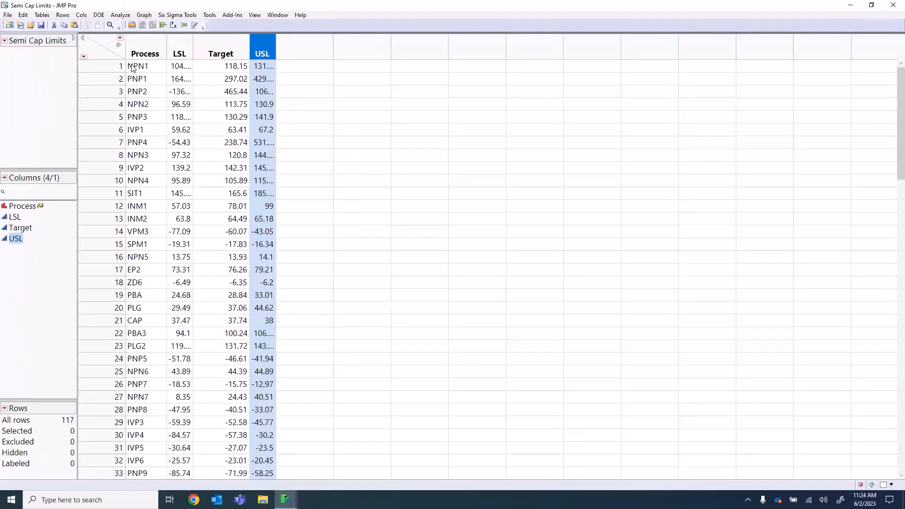
{"action": "left_click_drag", "start_coordinate": [132, 67], "coordinate": [136, 282]}
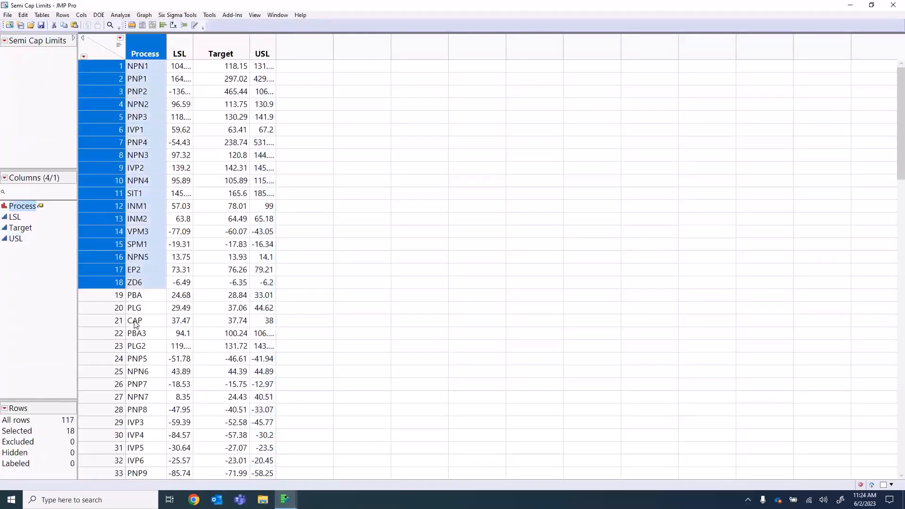
{"action": "left_click_drag", "start_coordinate": [135, 325], "coordinate": [134, 386]}
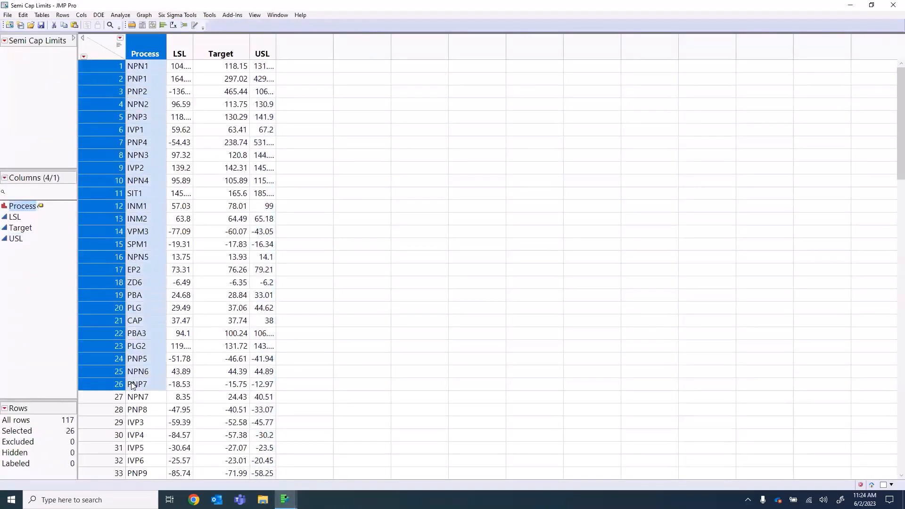
{"action": "left_click", "coordinate": [134, 64]}
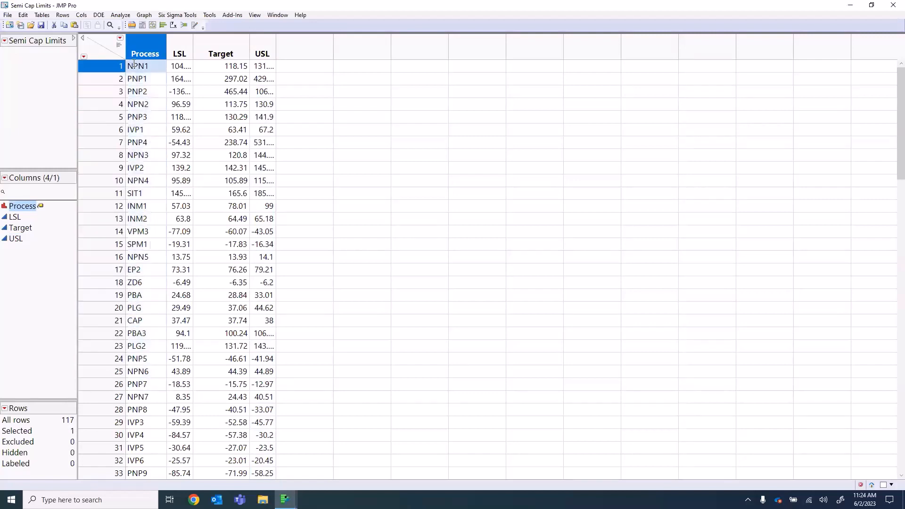
{"action": "left_click", "coordinate": [143, 244]}
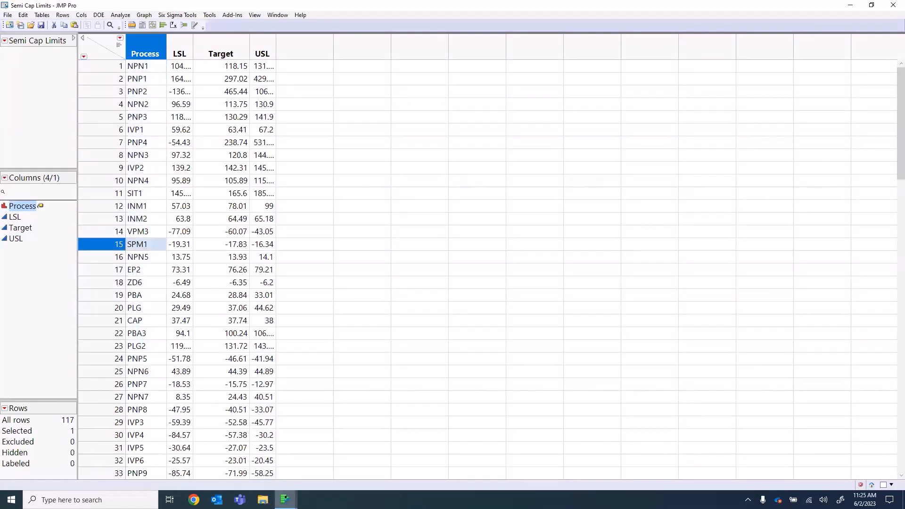
Compare the column headings NPN1 through NPN4 in the Semiconductor Capability data table with the process names in Semi Cap Limits.
{"action": "mouse_move", "coordinate": [285, 500]}
{"action": "left_click", "coordinate": [255, 444]}
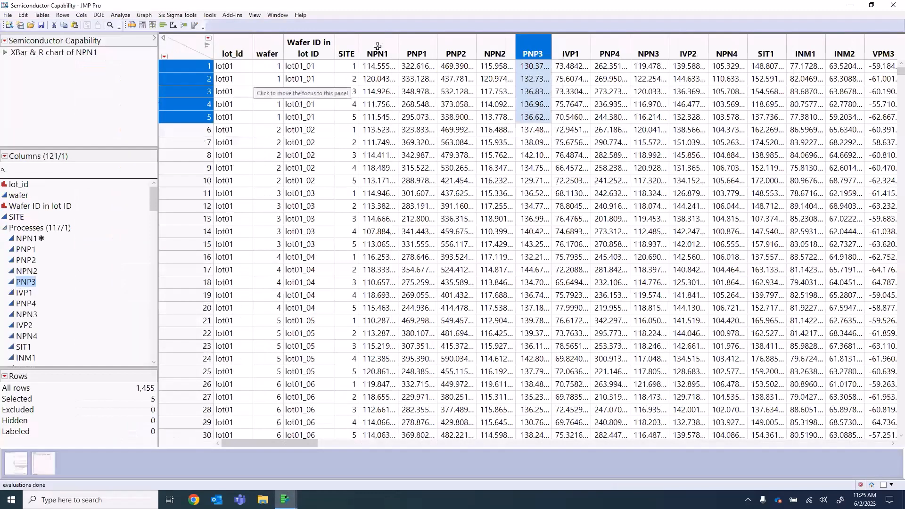
{"action": "left_click_drag", "start_coordinate": [377, 52], "coordinate": [727, 51]}
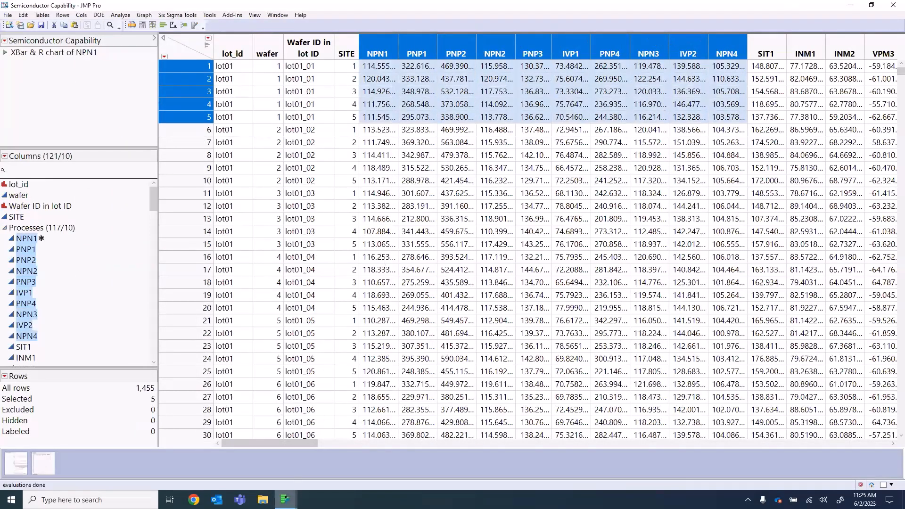
{"action": "mouse_move", "coordinate": [284, 499]}
{"action": "left_click", "coordinate": [563, 460]}
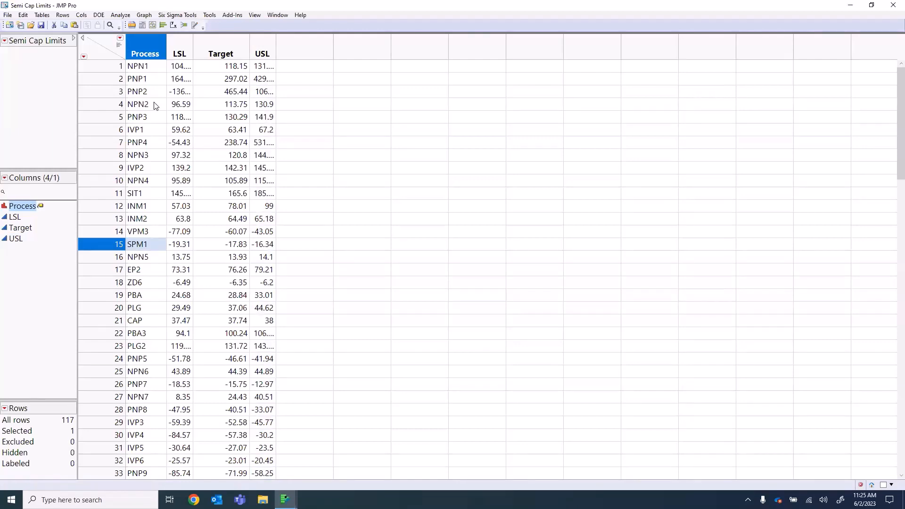
Return to the Manage Limits report, load the spec limits from the Semi Cap Limits table and review the filled grid.
{"action": "left_click", "coordinate": [284, 500]}
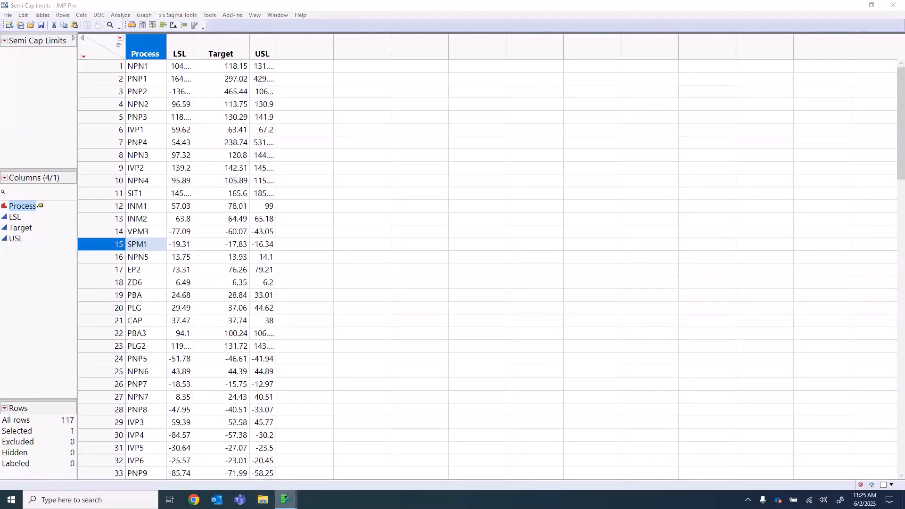
{"action": "left_click", "coordinate": [494, 470]}
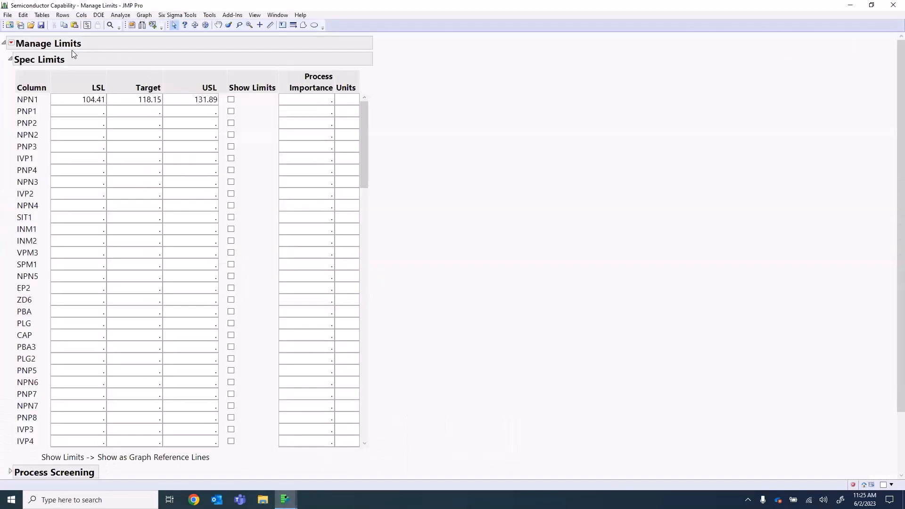
{"action": "scroll", "coordinate": [51, 317], "scroll_direction": "down", "scroll_amount": 5}
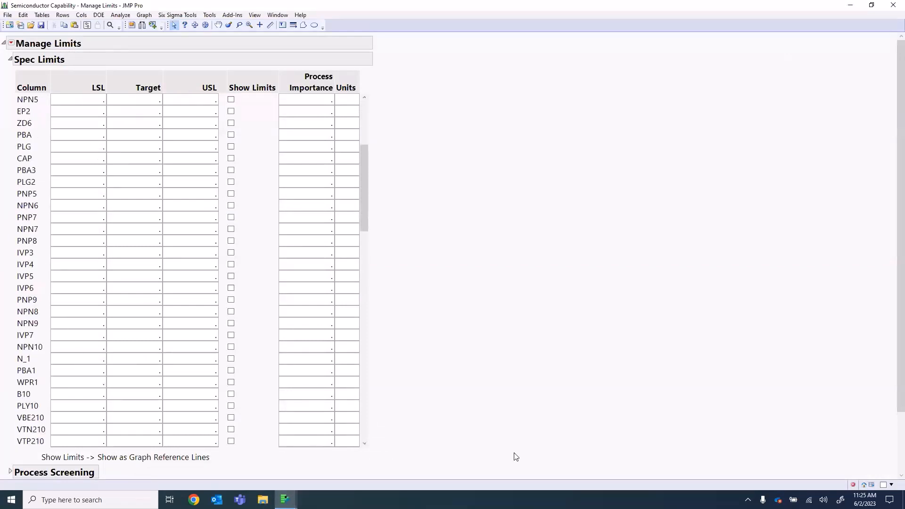
{"action": "scroll", "coordinate": [514, 457], "scroll_direction": "down", "scroll_amount": 3}
{"action": "left_click", "coordinate": [79, 452]}
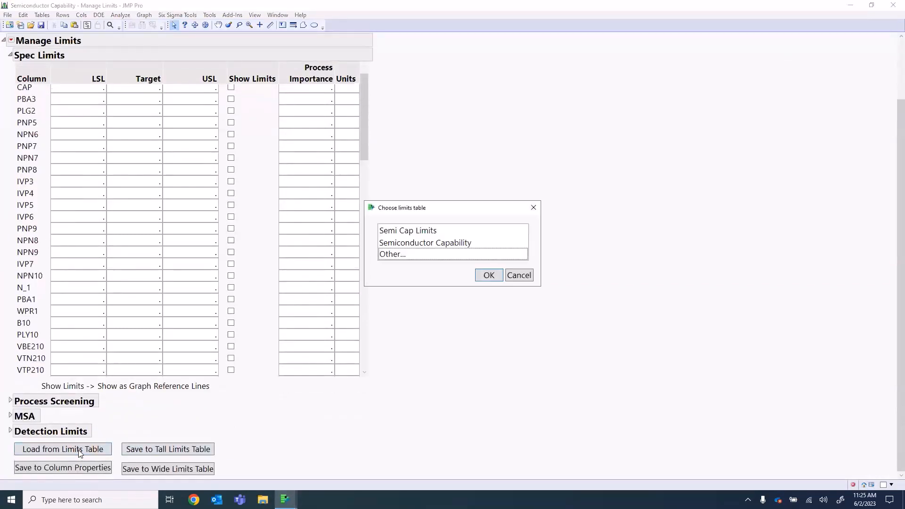
{"action": "left_click", "coordinate": [418, 231]}
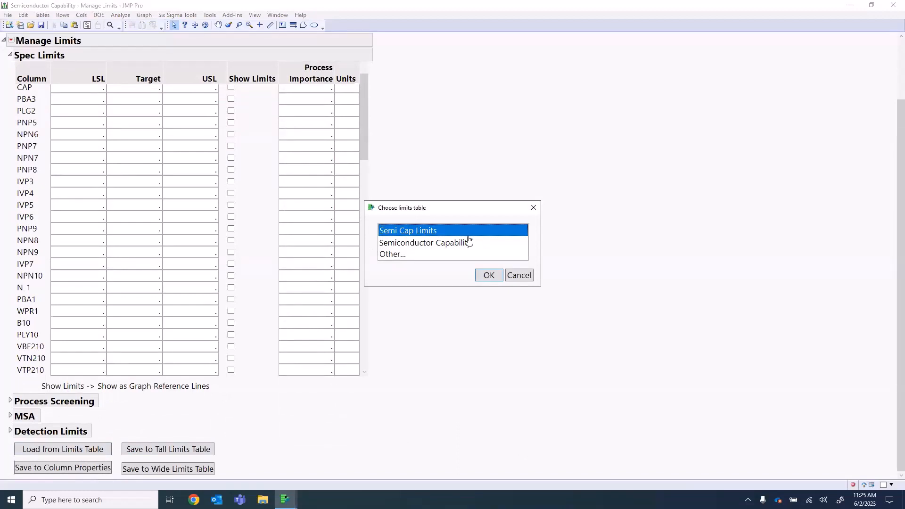
{"action": "left_click", "coordinate": [488, 278]}
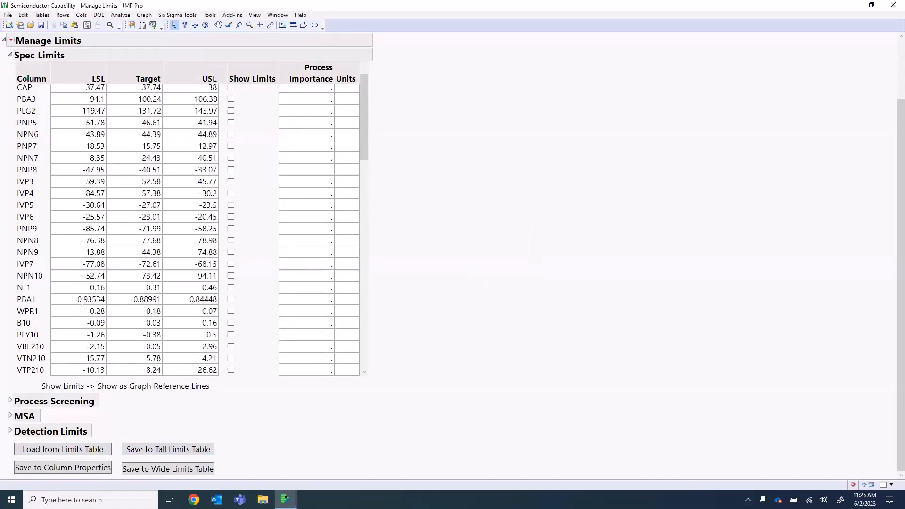
{"action": "scroll", "coordinate": [118, 313], "scroll_direction": "up", "scroll_amount": 6}
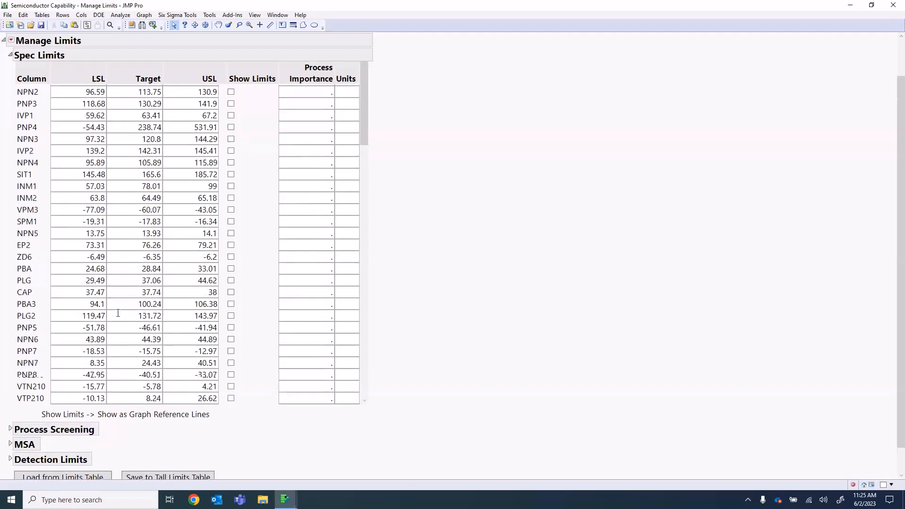
{"action": "scroll", "coordinate": [118, 313], "scroll_direction": "up", "scroll_amount": 1}
{"action": "scroll", "coordinate": [66, 201], "scroll_direction": "down", "scroll_amount": 2}
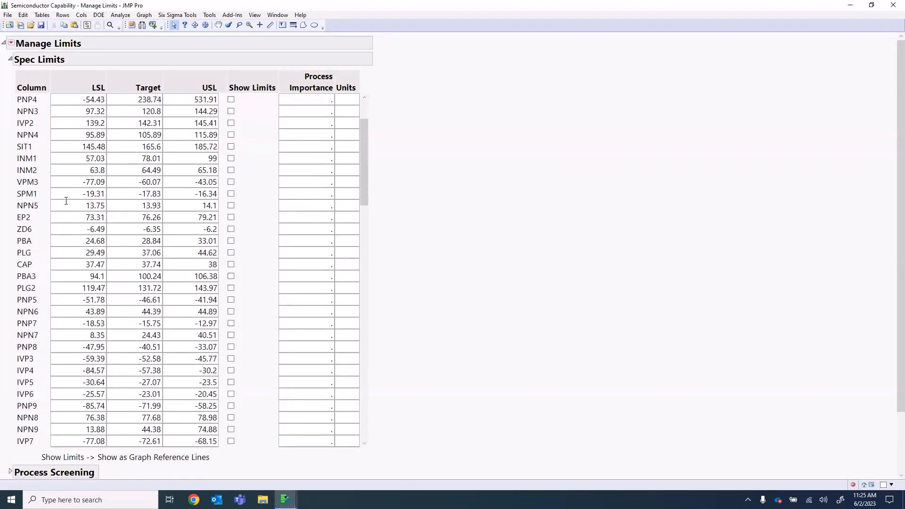
{"action": "scroll", "coordinate": [66, 201], "scroll_direction": "down", "scroll_amount": 2}
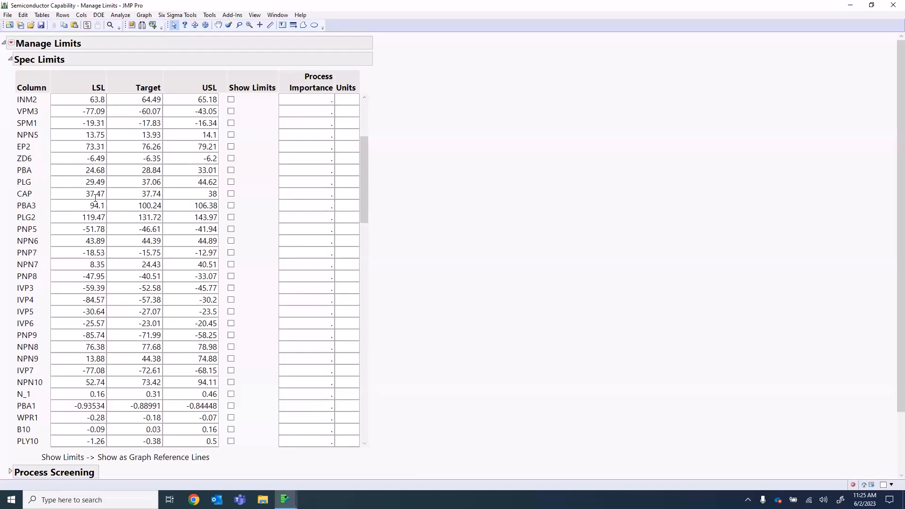
Save the spec limits to a tall limits table, look it over and close it.
{"action": "scroll", "coordinate": [617, 237], "scroll_direction": "down", "scroll_amount": 3}
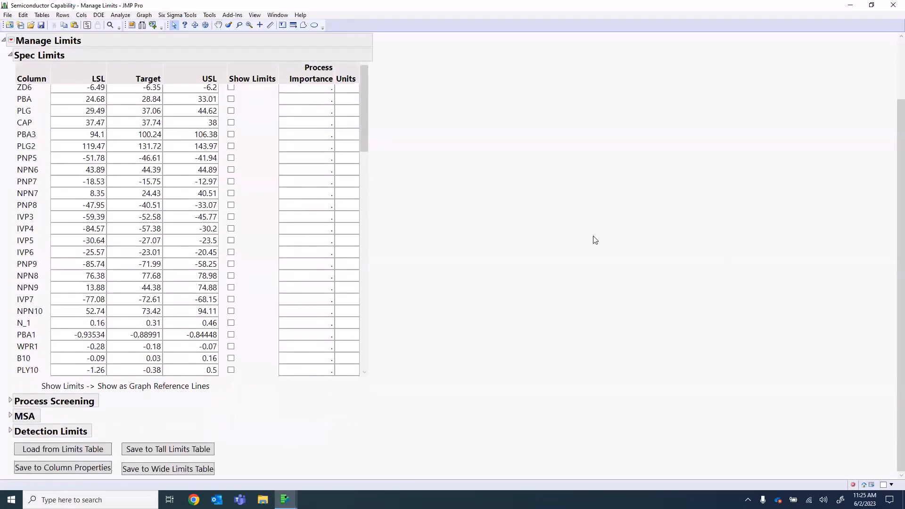
{"action": "left_click", "coordinate": [181, 452]}
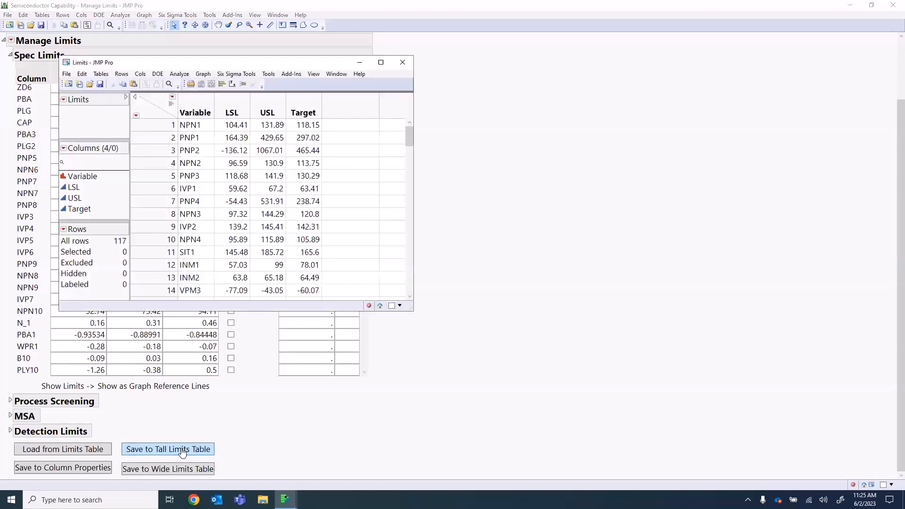
{"action": "left_click_drag", "start_coordinate": [249, 63], "coordinate": [302, 67]}
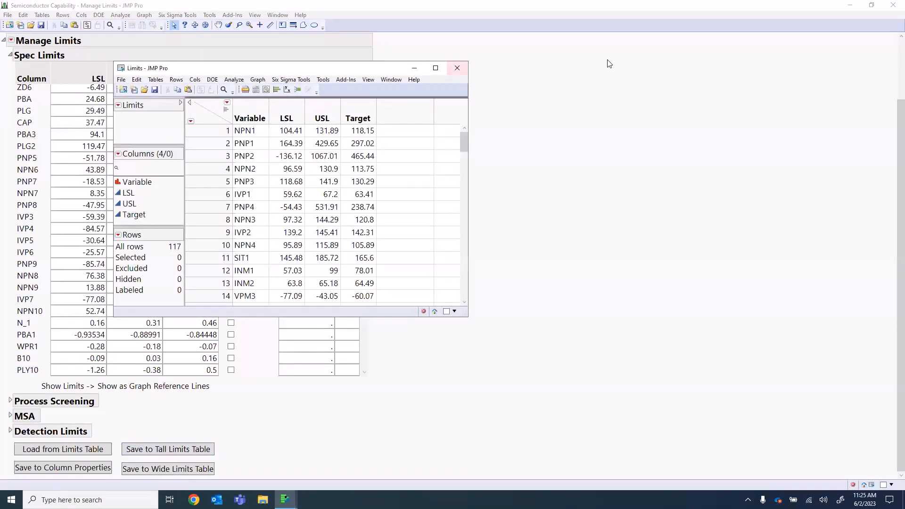
{"action": "left_click", "coordinate": [458, 66]}
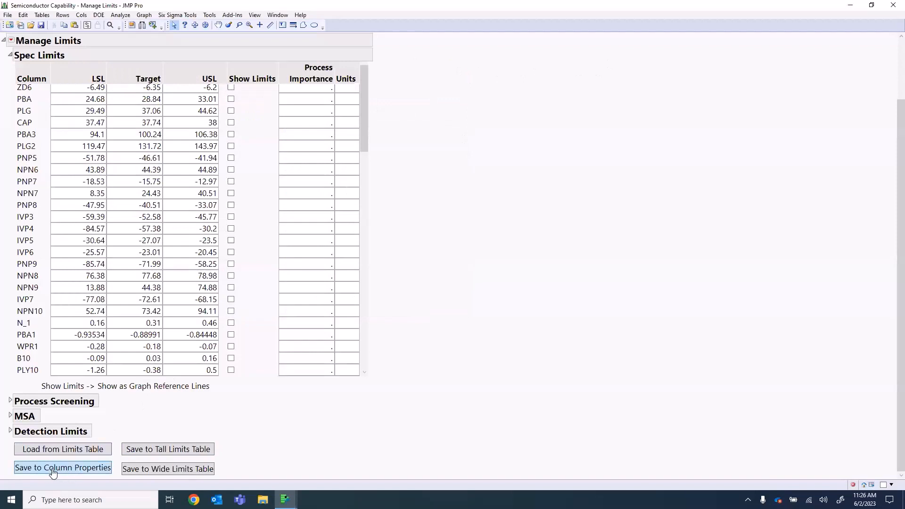
Save the limits to the column properties, close the Manage Limits report, and close Semi Cap Limits without saving changes.
{"action": "left_click", "coordinate": [893, 5]}
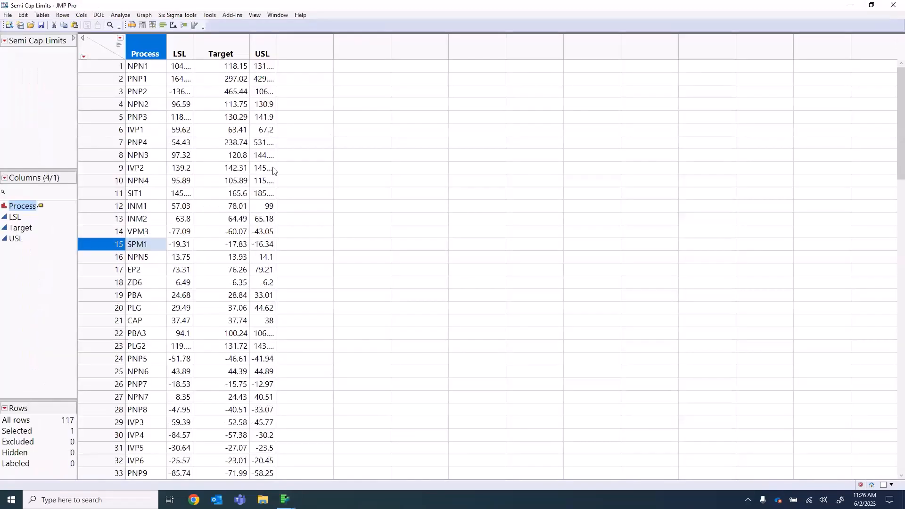
{"action": "left_click", "coordinate": [892, 7]}
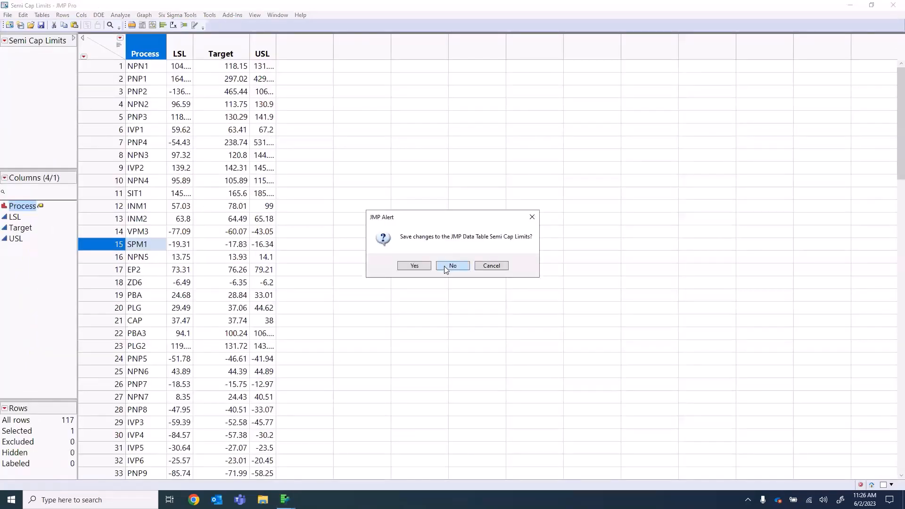
{"action": "left_click", "coordinate": [444, 266]}
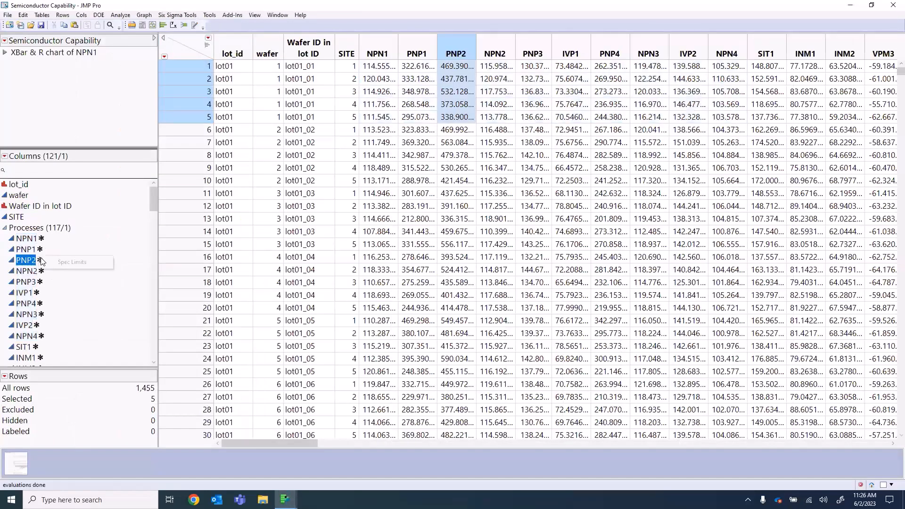
Check the Spec Limits column property of NPN3 and look through the column list for the other processes' properties.
{"action": "left_click", "coordinate": [40, 283]}
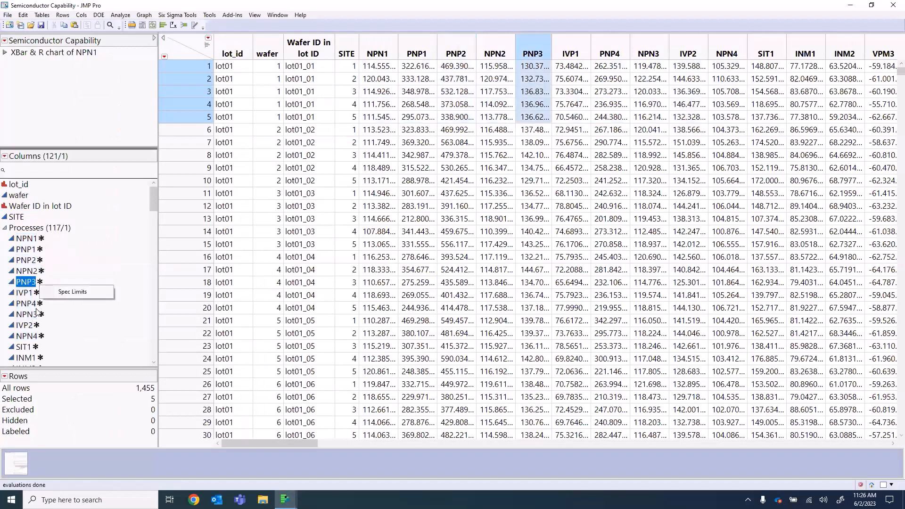
{"action": "left_click", "coordinate": [39, 315]}
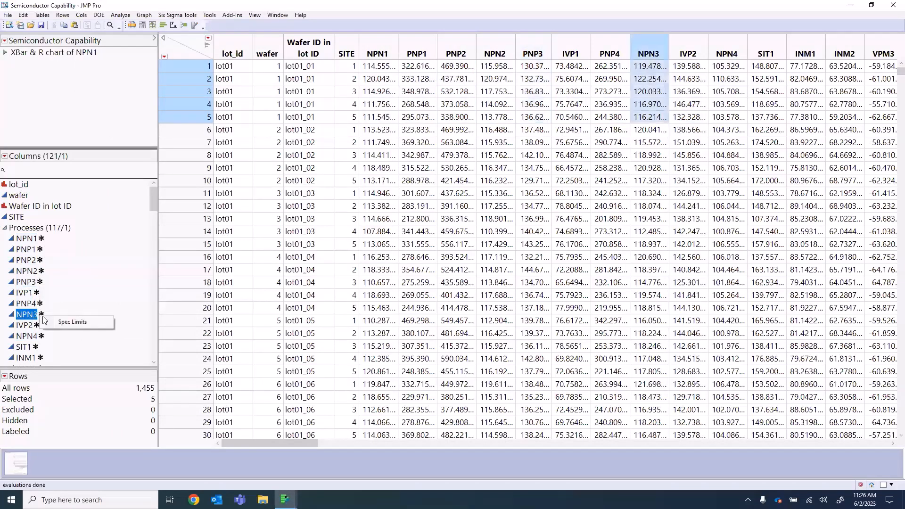
{"action": "left_click", "coordinate": [73, 321]}
{"action": "left_click_drag", "start_coordinate": [314, 264], "coordinate": [272, 329]}
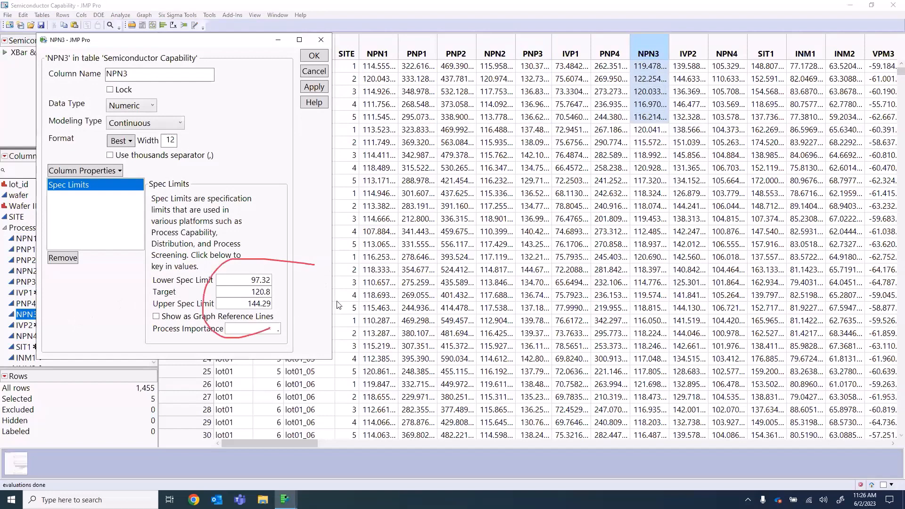
{"action": "left_click", "coordinate": [321, 40]}
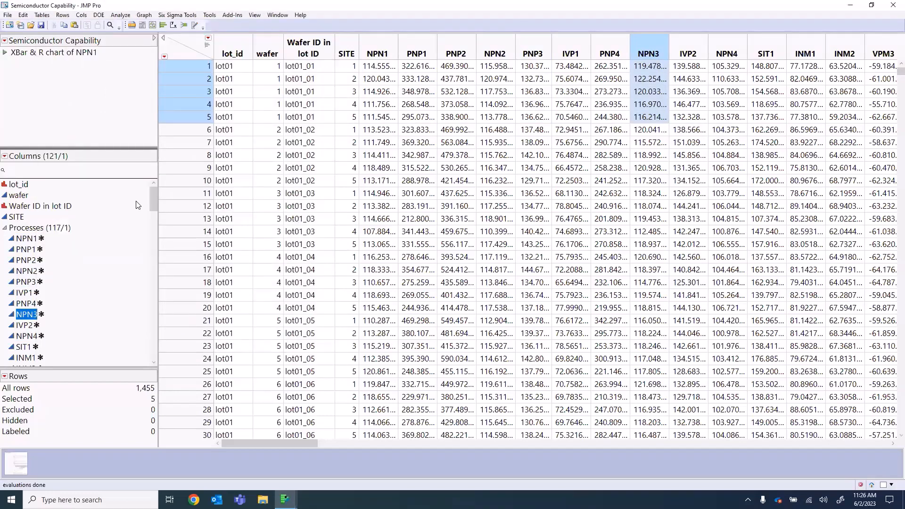
{"action": "left_click_drag", "start_coordinate": [154, 202], "coordinate": [152, 353]}
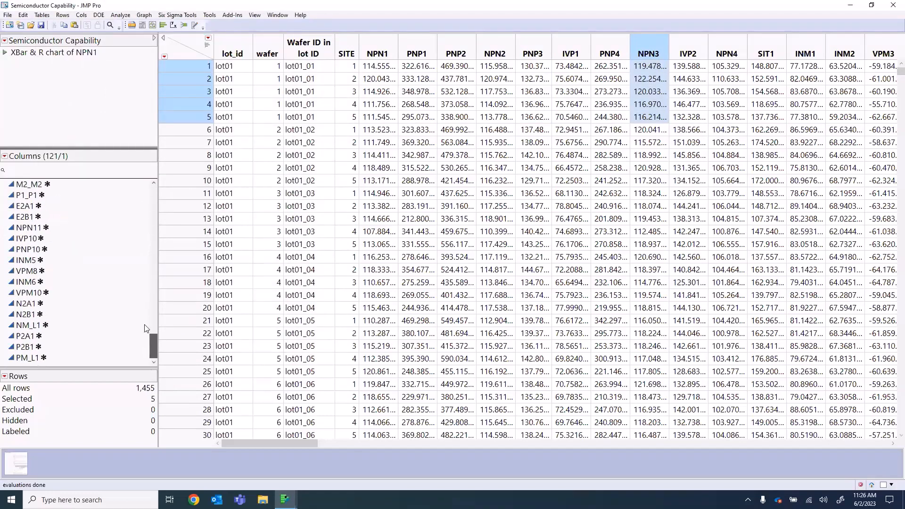
{"action": "left_click_drag", "start_coordinate": [147, 275], "coordinate": [156, 195]}
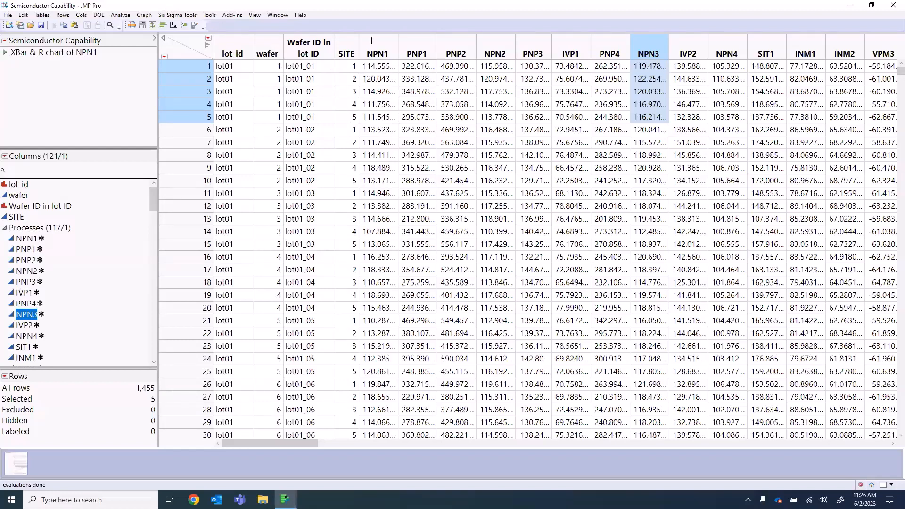
{"action": "right_click", "coordinate": [388, 53]}
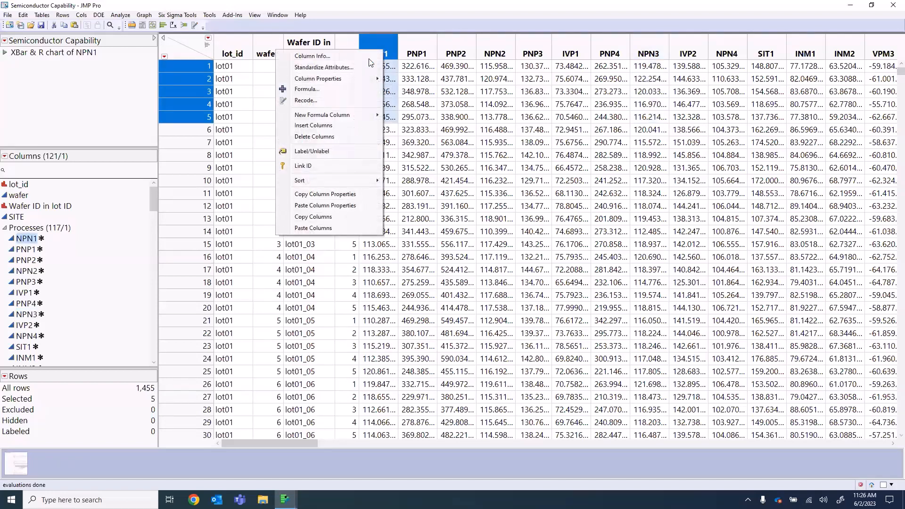
Launch Process Screening and assign all columns in the Processes group as process variables.
{"action": "mouse_move", "coordinate": [341, 79]}
{"action": "left_click", "coordinate": [129, 16]}
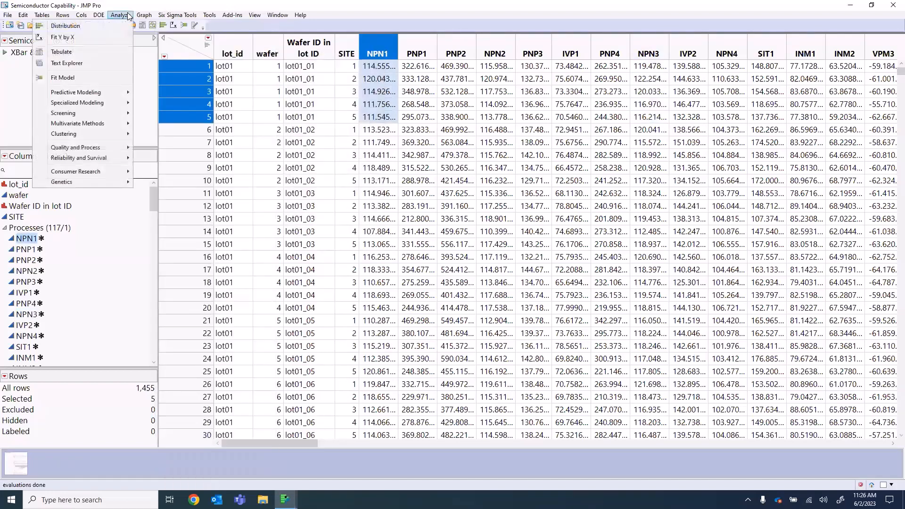
{"action": "mouse_move", "coordinate": [81, 149]}
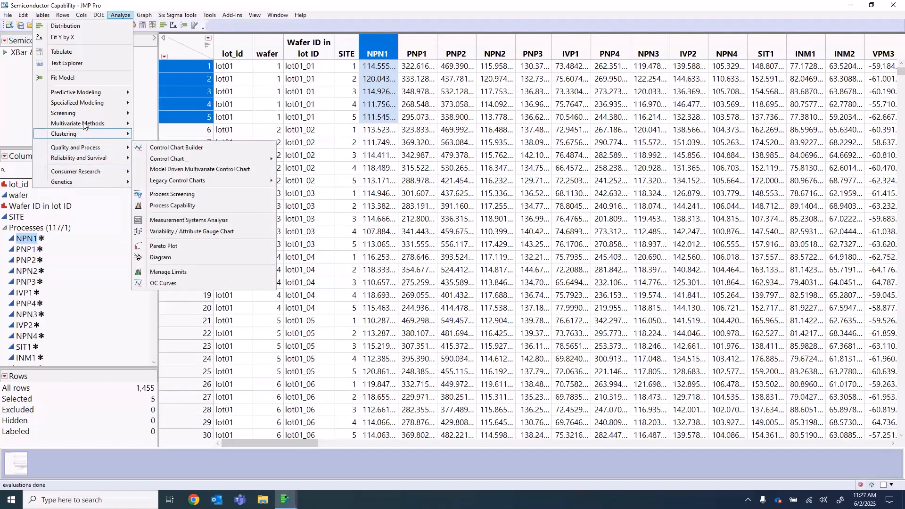
{"action": "mouse_move", "coordinate": [82, 113]}
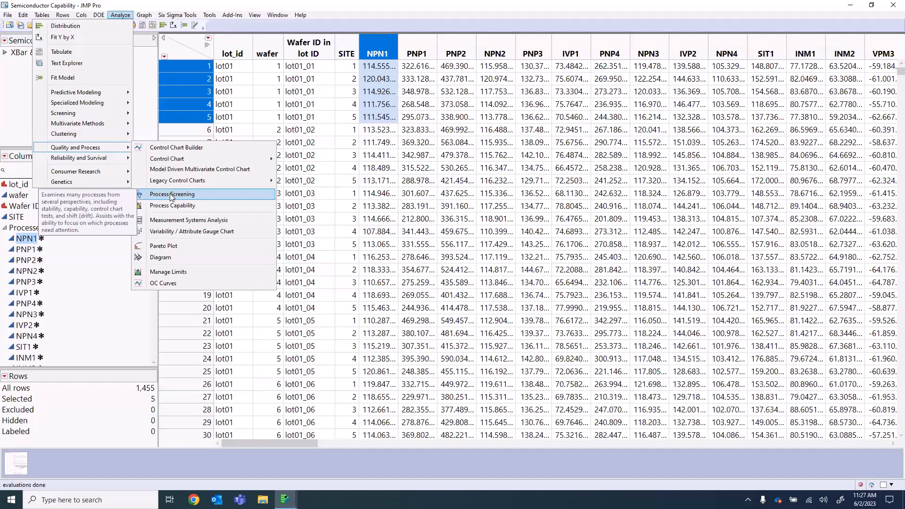
{"action": "left_click", "coordinate": [179, 198]}
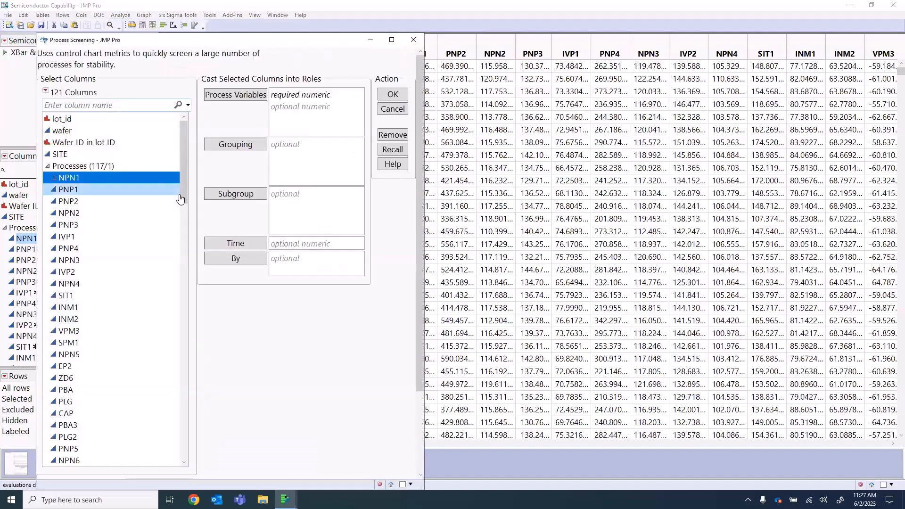
{"action": "left_click", "coordinate": [391, 41]}
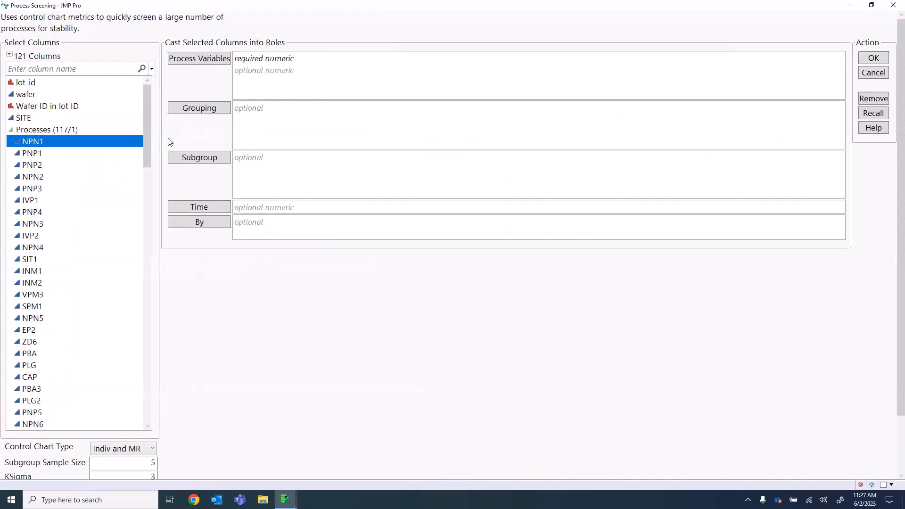
{"action": "left_click", "coordinate": [50, 132]}
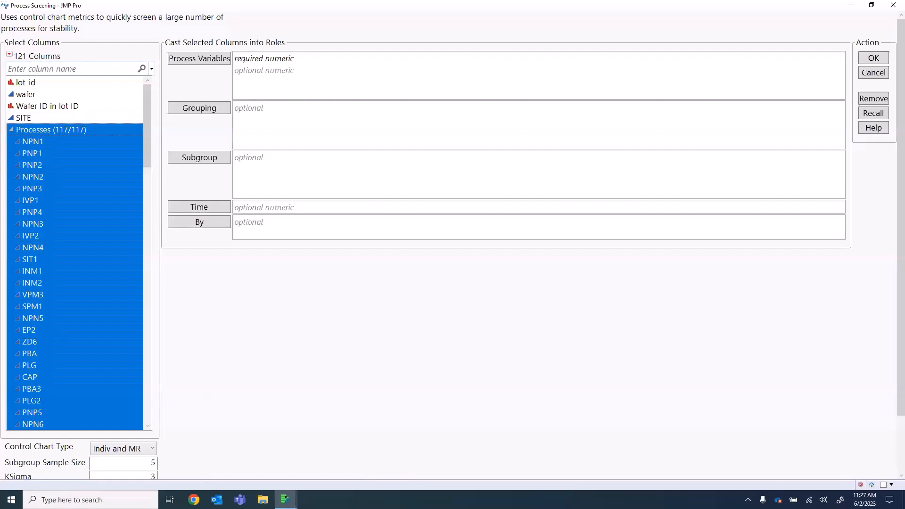
{"action": "left_click_drag", "start_coordinate": [54, 133], "coordinate": [258, 69]}
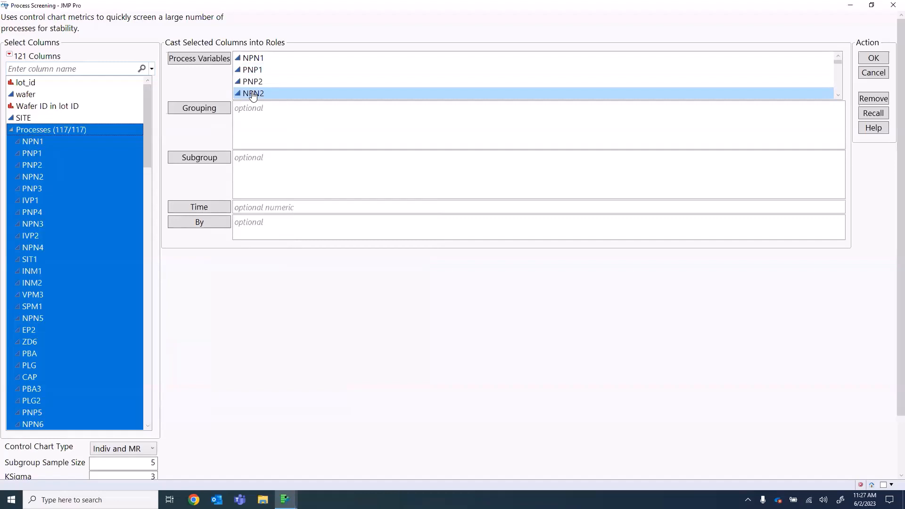
Look over the control chart settings and assign Wafer ID in lot ID as the subgroup.
{"action": "mouse_move", "coordinate": [163, 168]}
{"action": "left_mouse_down"}
{"action": "mouse_move", "coordinate": [263, 163]}
{"action": "mouse_move", "coordinate": [231, 146]}
{"action": "mouse_move", "coordinate": [156, 161]}
{"action": "mouse_move", "coordinate": [160, 167]}
{"action": "left_mouse_up"}
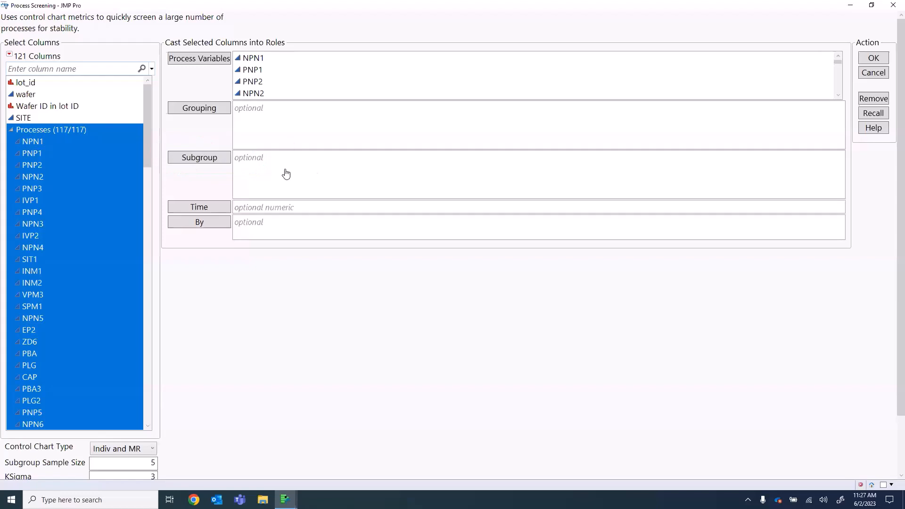
{"action": "scroll", "coordinate": [308, 377], "scroll_direction": "down", "scroll_amount": 3}
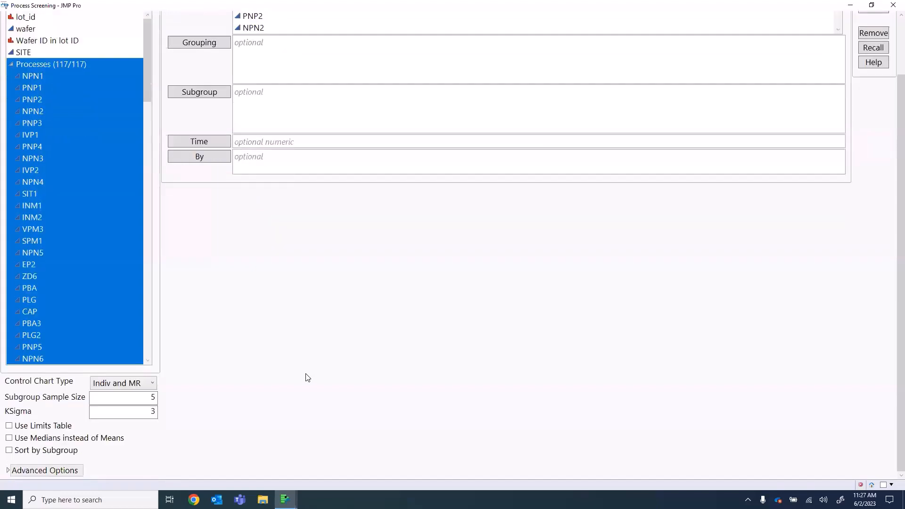
{"action": "mouse_move", "coordinate": [325, 414]}
{"action": "left_mouse_down"}
{"action": "mouse_move", "coordinate": [5, 452]}
{"action": "mouse_move", "coordinate": [94, 456]}
{"action": "left_mouse_up"}
{"action": "scroll", "coordinate": [327, 291], "scroll_direction": "up", "scroll_amount": 3}
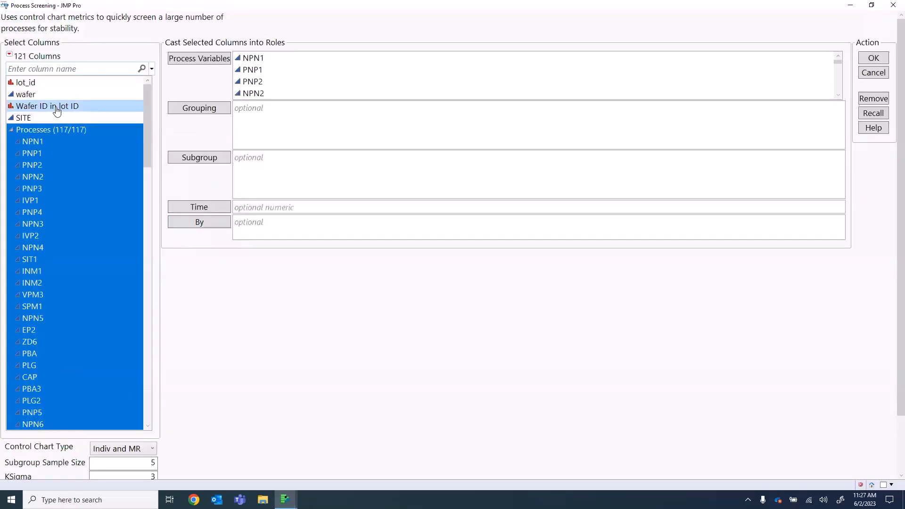
{"action": "left_click_drag", "start_coordinate": [56, 110], "coordinate": [273, 162]}
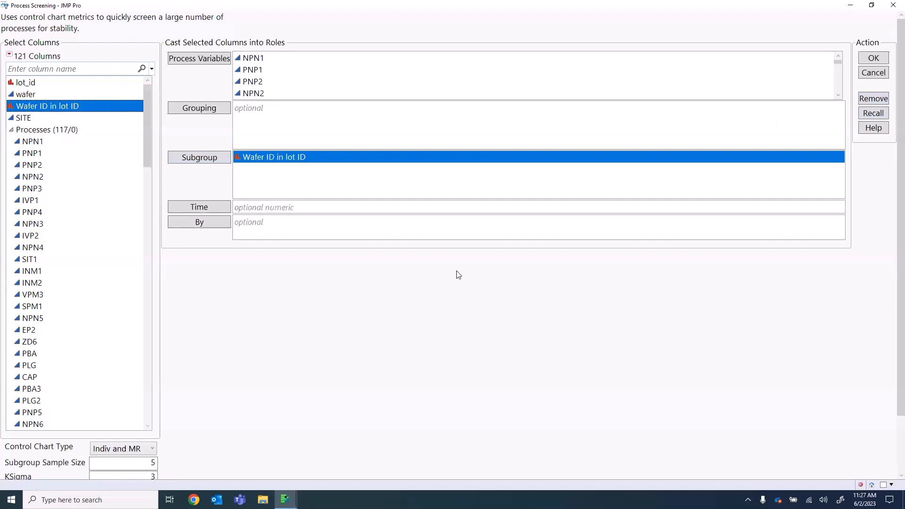
Set the control chart type to XBar and R, keeping subgroup sample size 5, and run the screening.
{"action": "scroll", "coordinate": [323, 378], "scroll_direction": "down", "scroll_amount": 3}
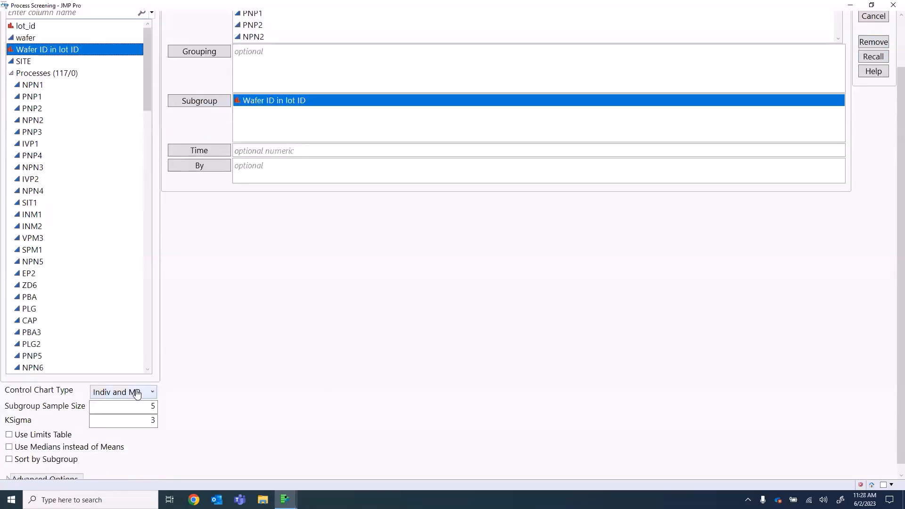
{"action": "mouse_move", "coordinate": [241, 388]}
{"action": "left_mouse_down"}
{"action": "mouse_move", "coordinate": [207, 425]}
{"action": "mouse_move", "coordinate": [153, 433]}
{"action": "mouse_move", "coordinate": [88, 414]}
{"action": "mouse_move", "coordinate": [92, 405]}
{"action": "mouse_move", "coordinate": [142, 401]}
{"action": "mouse_move", "coordinate": [165, 408]}
{"action": "mouse_move", "coordinate": [120, 415]}
{"action": "mouse_move", "coordinate": [101, 404]}
{"action": "mouse_move", "coordinate": [168, 403]}
{"action": "mouse_move", "coordinate": [161, 416]}
{"action": "left_mouse_up"}
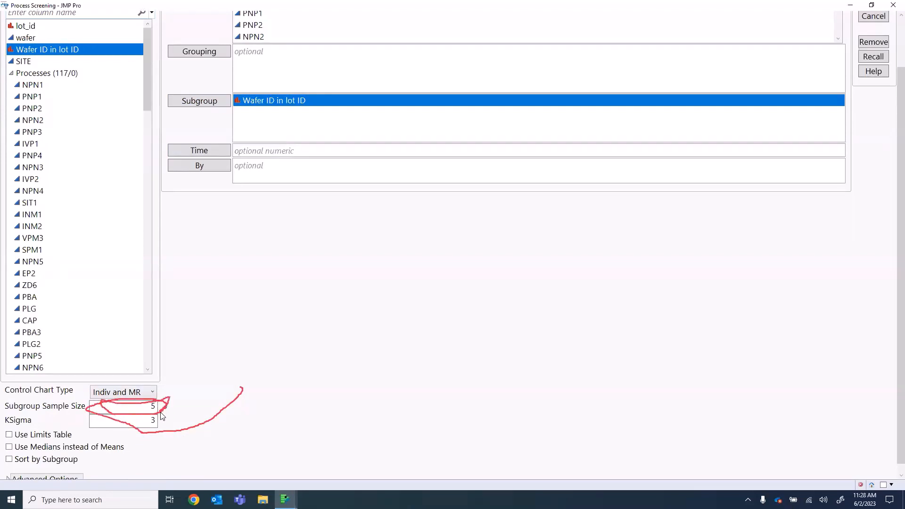
{"action": "scroll", "coordinate": [256, 353], "scroll_direction": "up", "scroll_amount": 3}
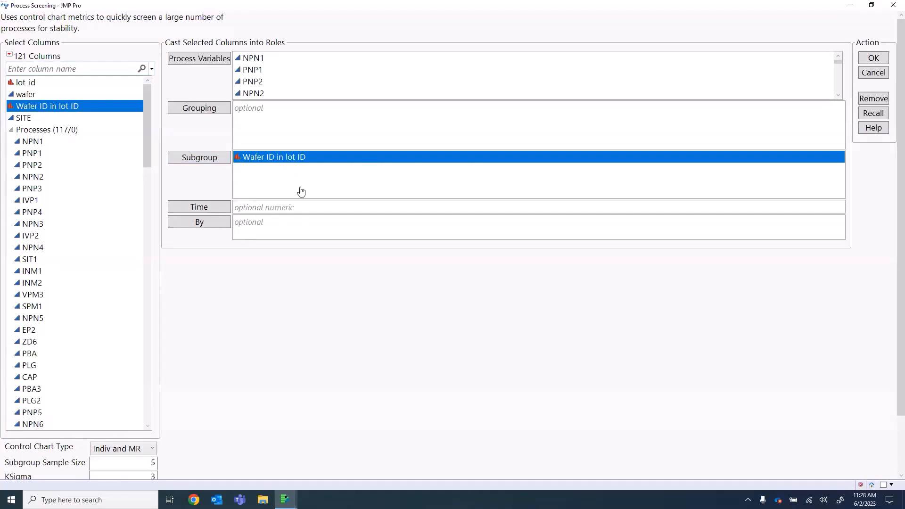
{"action": "scroll", "coordinate": [307, 267], "scroll_direction": "down", "scroll_amount": 3}
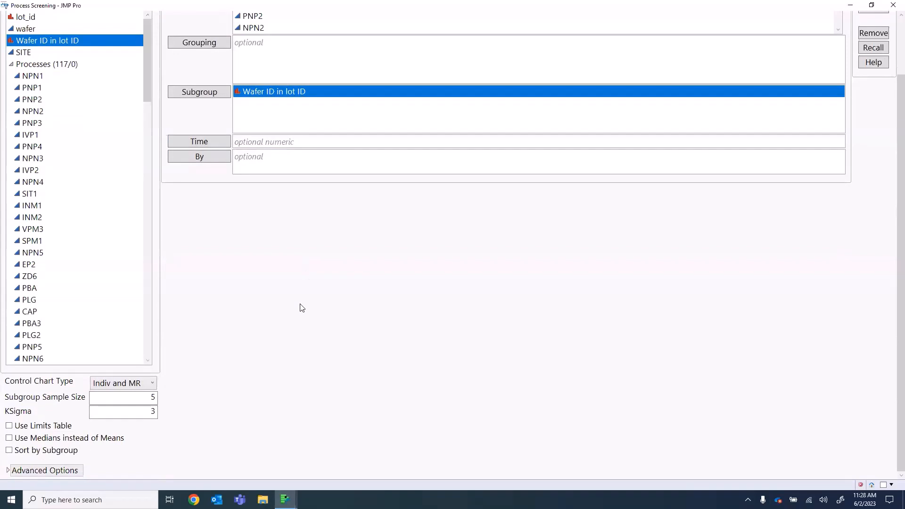
{"action": "scroll", "coordinate": [430, 285], "scroll_direction": "up", "scroll_amount": 3}
{"action": "scroll", "coordinate": [152, 400], "scroll_direction": "down", "scroll_amount": 1}
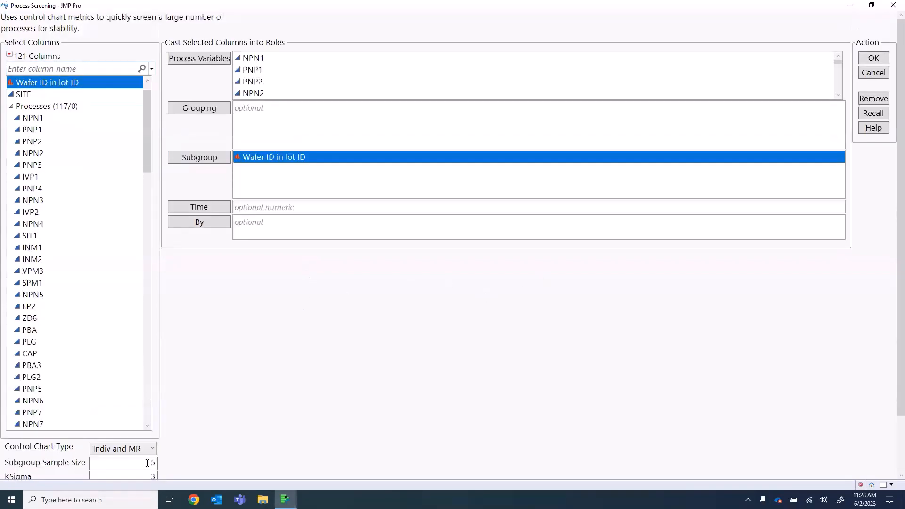
{"action": "left_click", "coordinate": [134, 451]}
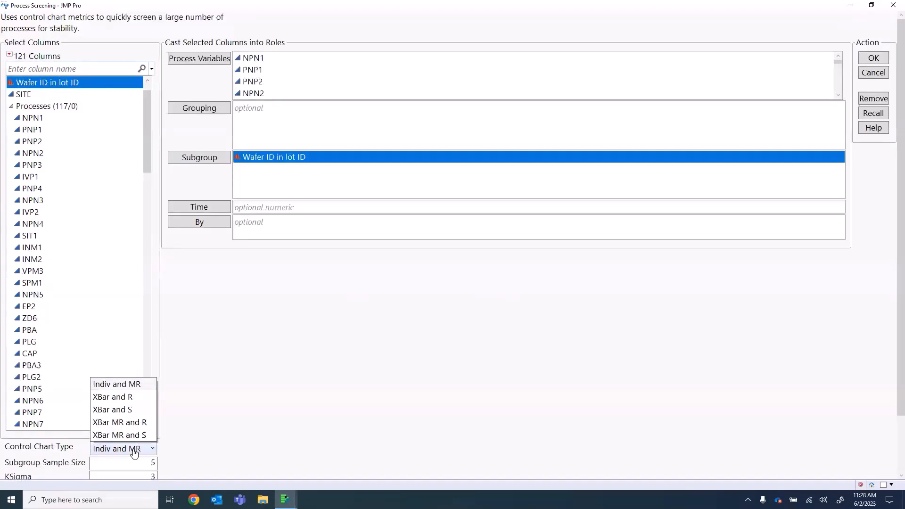
{"action": "left_click", "coordinate": [119, 400]}
{"action": "mouse_move", "coordinate": [296, 399]}
{"action": "left_mouse_down"}
{"action": "mouse_move", "coordinate": [166, 435]}
{"action": "mouse_move", "coordinate": [165, 444]}
{"action": "left_mouse_up"}
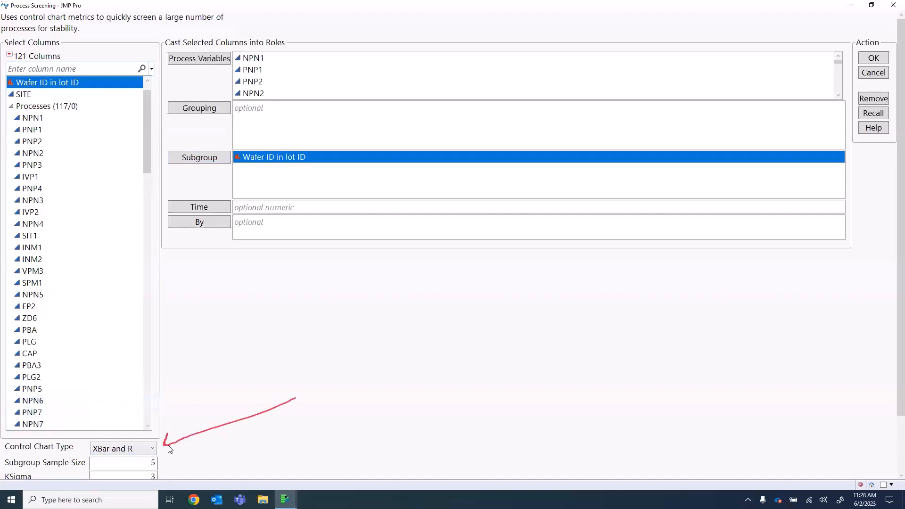
{"action": "left_click", "coordinate": [874, 56]}
{"action": "left_click", "coordinate": [880, 23]}
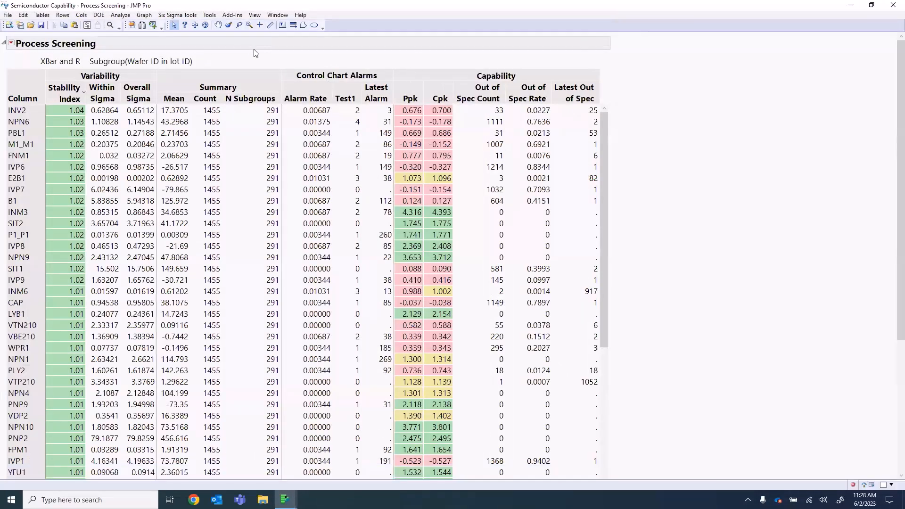
Examine the report's variability, summary, alarm and capability sections and the stability index of every process.
{"action": "mouse_move", "coordinate": [255, 52]}
{"action": "left_mouse_down"}
{"action": "mouse_move", "coordinate": [105, 68]}
{"action": "mouse_move", "coordinate": [114, 83]}
{"action": "mouse_move", "coordinate": [134, 78]}
{"action": "left_mouse_up"}
{"action": "mouse_move", "coordinate": [525, 56]}
{"action": "left_mouse_down"}
{"action": "mouse_move", "coordinate": [475, 60]}
{"action": "mouse_move", "coordinate": [468, 80]}
{"action": "left_mouse_up"}
{"action": "left_click_drag", "start_coordinate": [388, 53], "coordinate": [313, 57]}
{"action": "mouse_move", "coordinate": [252, 53]}
{"action": "left_mouse_down"}
{"action": "mouse_move", "coordinate": [202, 63]}
{"action": "mouse_move", "coordinate": [224, 96]}
{"action": "mouse_move", "coordinate": [241, 67]}
{"action": "left_mouse_up"}
{"action": "left_click_drag", "start_coordinate": [211, 49], "coordinate": [109, 67]}
{"action": "scroll", "coordinate": [63, 226], "scroll_direction": "down", "scroll_amount": 10}
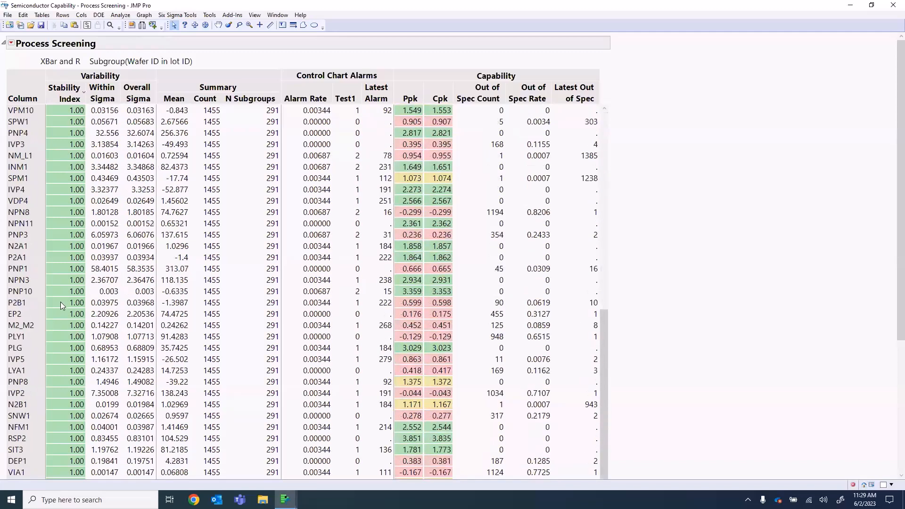
{"action": "scroll", "coordinate": [61, 302], "scroll_direction": "down", "scroll_amount": 15}
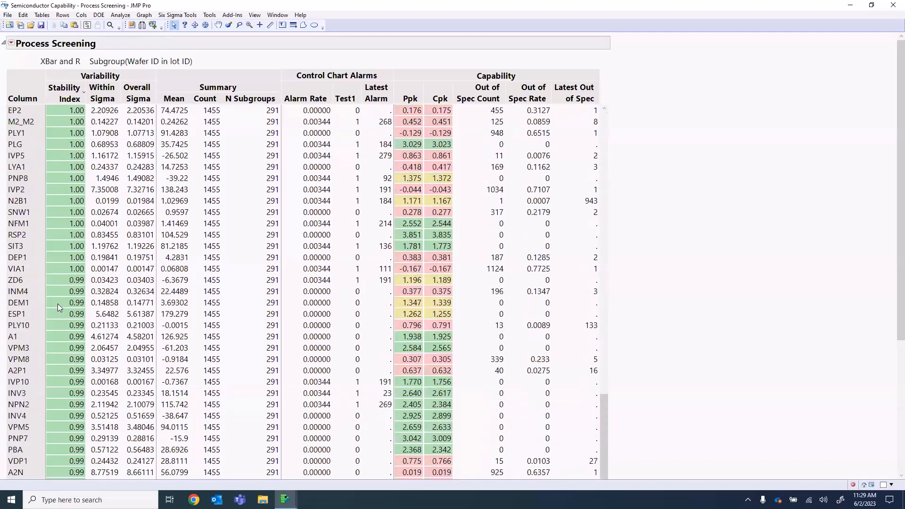
{"action": "scroll", "coordinate": [56, 307], "scroll_direction": "up", "scroll_amount": 20}
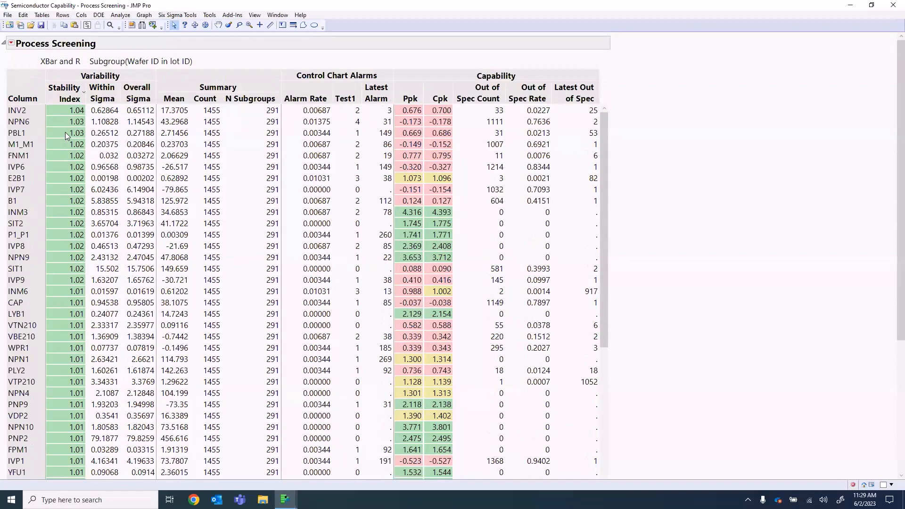
Compare the stability index with the within and overall sigma and mean across the process list.
{"action": "left_click_drag", "start_coordinate": [144, 67], "coordinate": [62, 96]}
{"action": "mouse_move", "coordinate": [142, 66]}
{"action": "left_mouse_down"}
{"action": "mouse_move", "coordinate": [81, 94]}
{"action": "mouse_move", "coordinate": [104, 109]}
{"action": "mouse_move", "coordinate": [164, 103]}
{"action": "left_mouse_up"}
{"action": "mouse_move", "coordinate": [276, 55]}
{"action": "left_mouse_down"}
{"action": "mouse_move", "coordinate": [194, 64]}
{"action": "mouse_move", "coordinate": [172, 97]}
{"action": "left_mouse_up"}
{"action": "scroll", "coordinate": [166, 203], "scroll_direction": "down", "scroll_amount": 3}
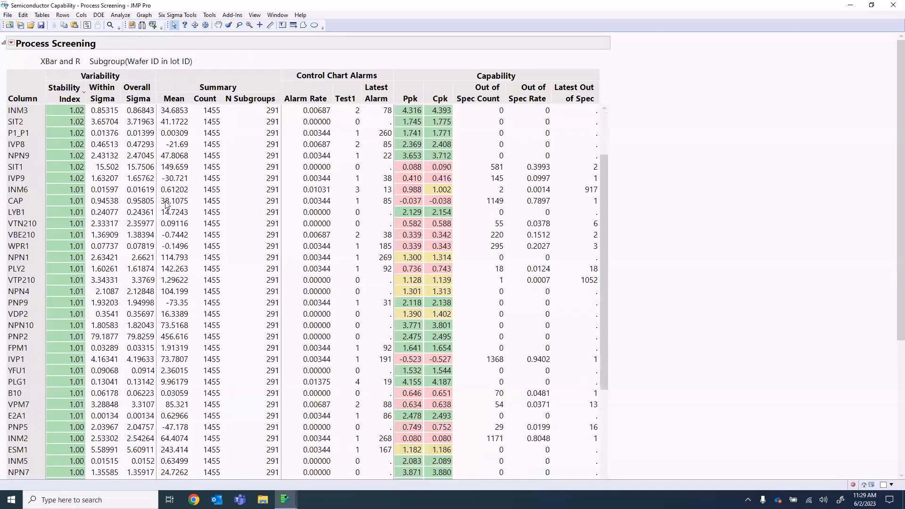
{"action": "scroll", "coordinate": [166, 203], "scroll_direction": "down", "scroll_amount": 15}
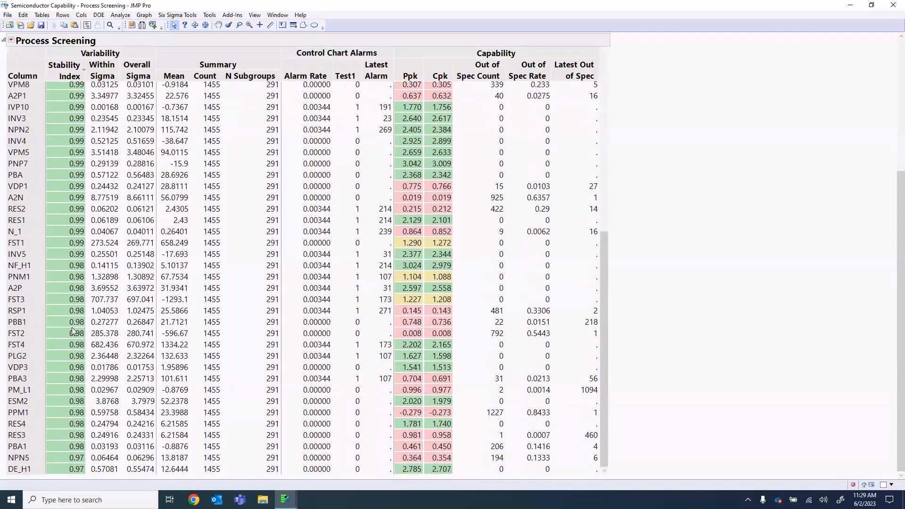
{"action": "scroll", "coordinate": [73, 330], "scroll_direction": "up", "scroll_amount": 15}
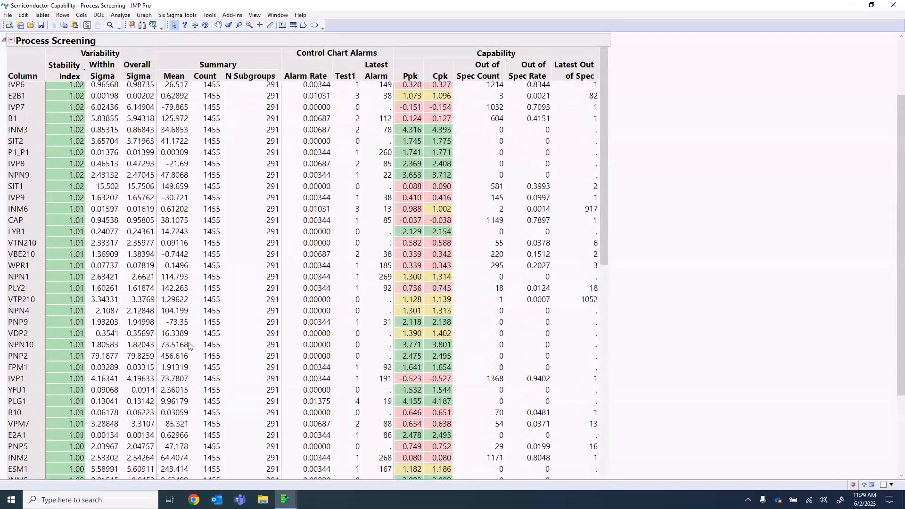
{"action": "scroll", "coordinate": [191, 346], "scroll_direction": "up", "scroll_amount": 3}
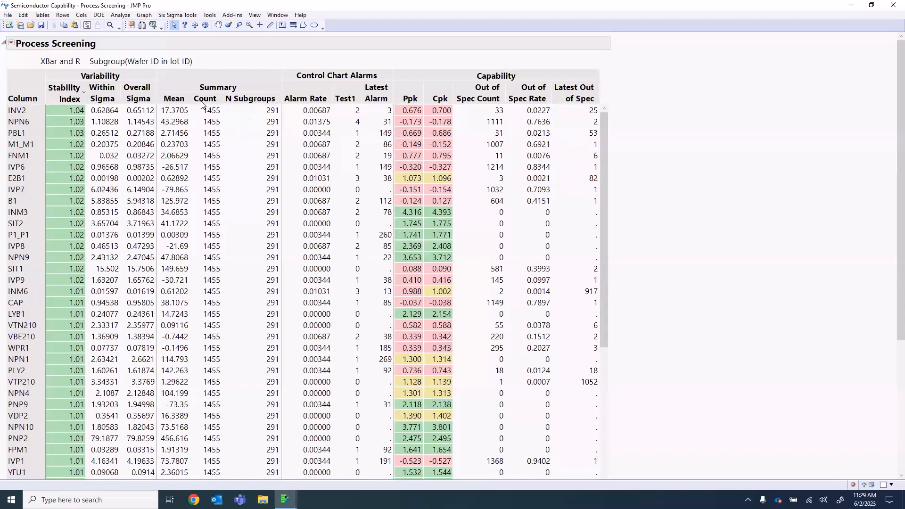
Select the INV2 process row and examine its latest alarm and alarm rate.
{"action": "mouse_move", "coordinate": [387, 59]}
{"action": "left_mouse_down"}
{"action": "mouse_move", "coordinate": [323, 72]}
{"action": "mouse_move", "coordinate": [367, 116]}
{"action": "mouse_move", "coordinate": [381, 96]}
{"action": "left_mouse_up"}
{"action": "left_click", "coordinate": [15, 111]}
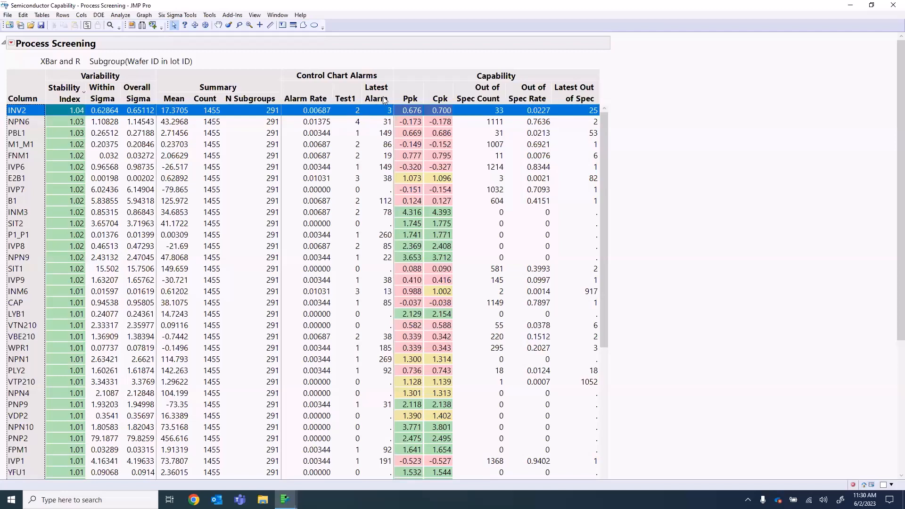
{"action": "mouse_move", "coordinate": [383, 116]}
{"action": "mouse_move", "coordinate": [347, 56]}
{"action": "left_mouse_down"}
{"action": "mouse_move", "coordinate": [315, 61]}
{"action": "mouse_move", "coordinate": [309, 105]}
{"action": "left_mouse_up"}
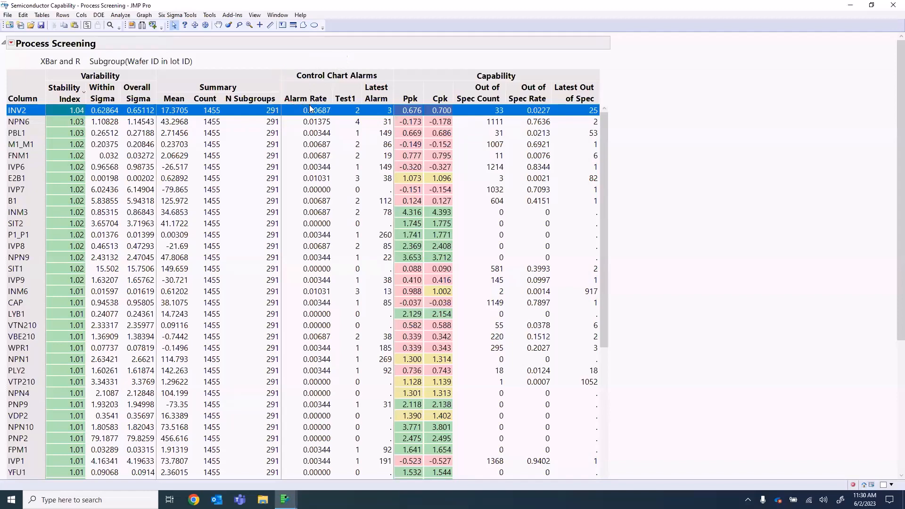
Add Test 3 to the control chart tests used in the screening report.
{"action": "left_click", "coordinate": [10, 43]}
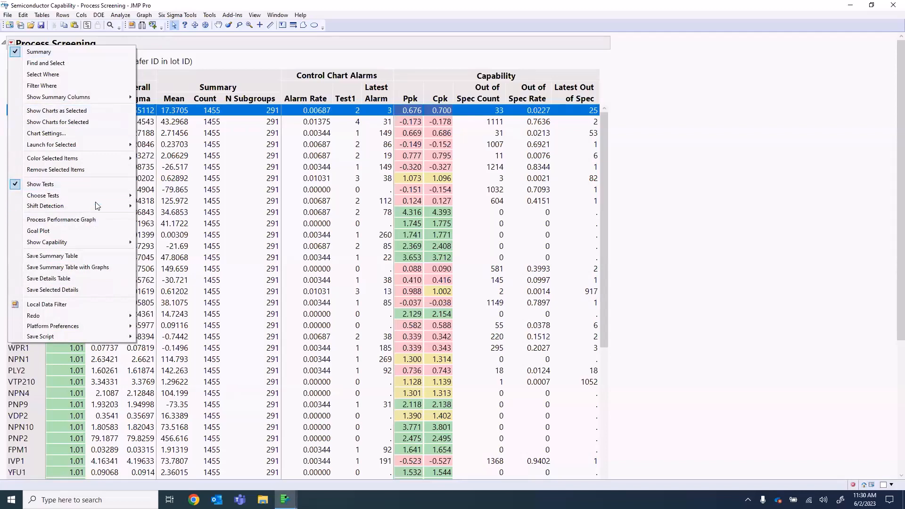
{"action": "mouse_move", "coordinate": [99, 199]}
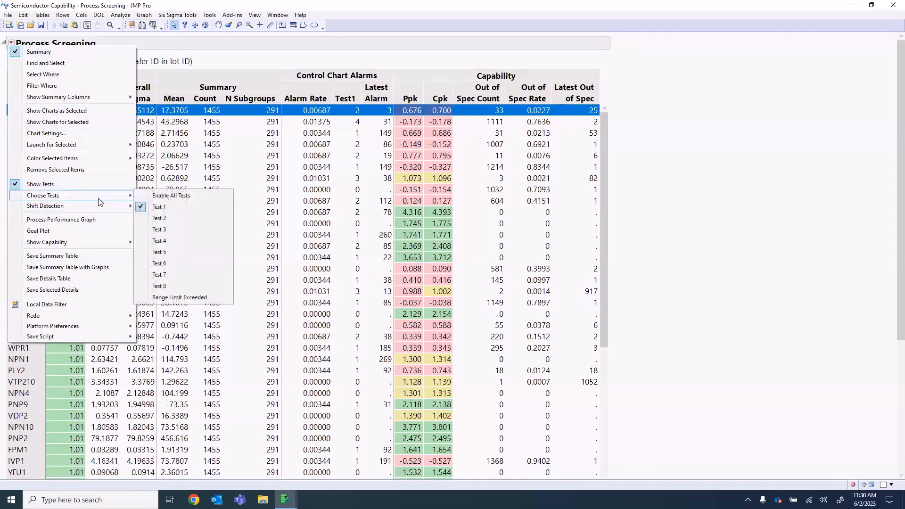
{"action": "left_click", "coordinate": [164, 233]}
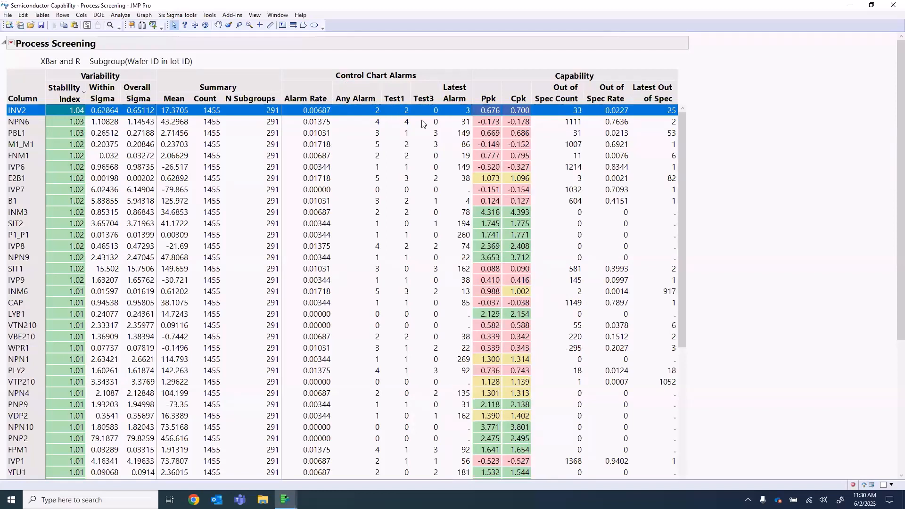
Sort the processes by Cpk from highest to lowest and review the capability values through the list.
{"action": "left_click", "coordinate": [525, 98]}
{"action": "left_click", "coordinate": [525, 98]}
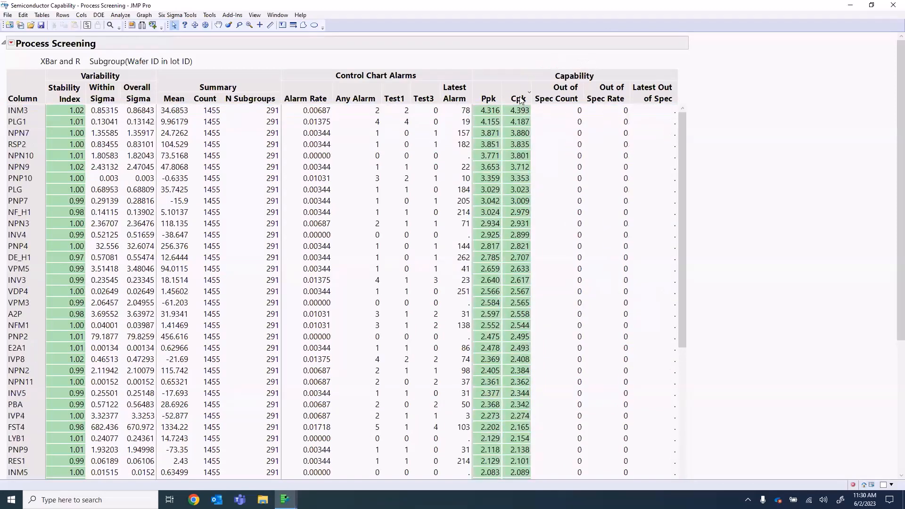
{"action": "left_click", "coordinate": [522, 99]}
{"action": "left_click", "coordinate": [520, 99]}
{"action": "left_click", "coordinate": [521, 99]}
{"action": "scroll", "coordinate": [522, 147], "scroll_direction": "down", "scroll_amount": 10}
{"action": "scroll", "coordinate": [519, 144], "scroll_direction": "up", "scroll_amount": 15}
{"action": "scroll", "coordinate": [517, 113], "scroll_direction": "down", "scroll_amount": 8}
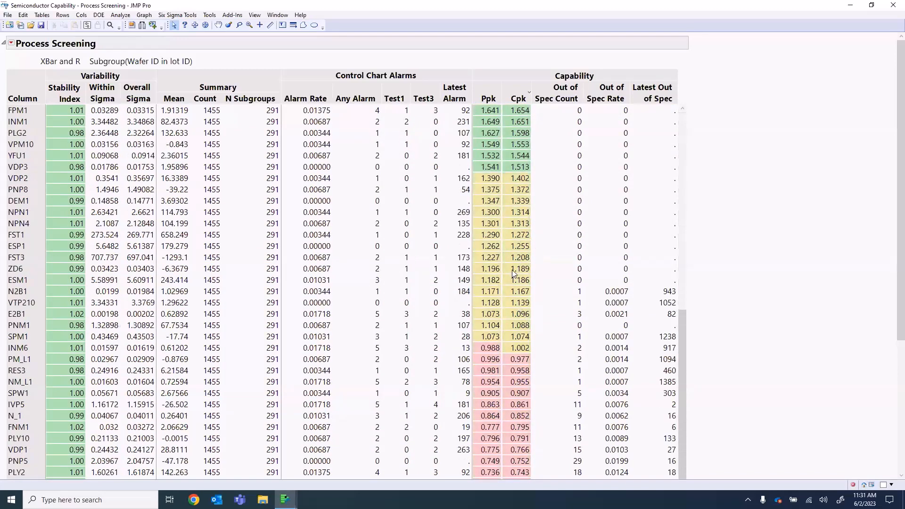
{"action": "scroll", "coordinate": [512, 269], "scroll_direction": "down", "scroll_amount": 10}
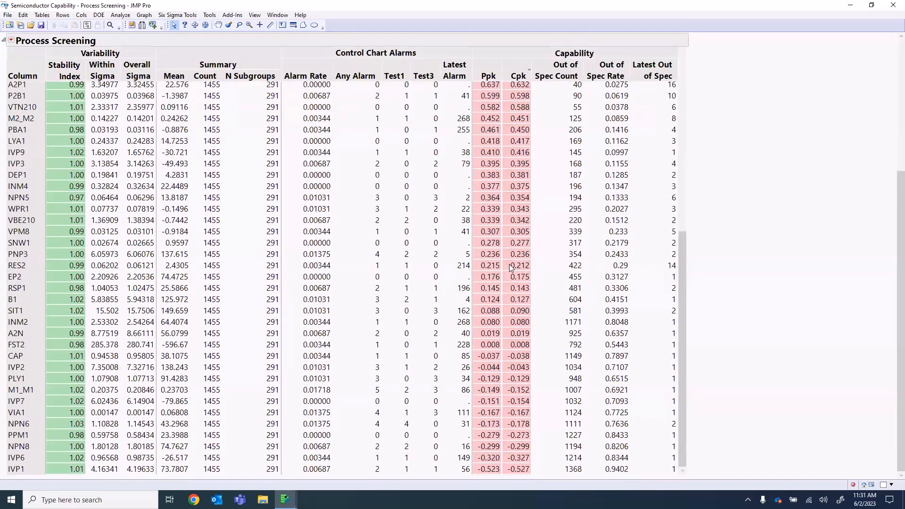
{"action": "scroll", "coordinate": [522, 257], "scroll_direction": "up", "scroll_amount": 12}
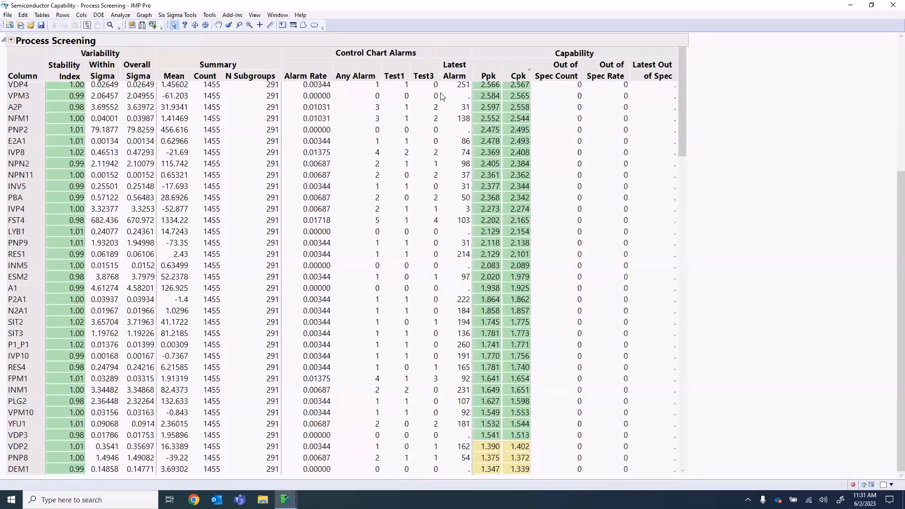
{"action": "left_click", "coordinate": [8, 15]}
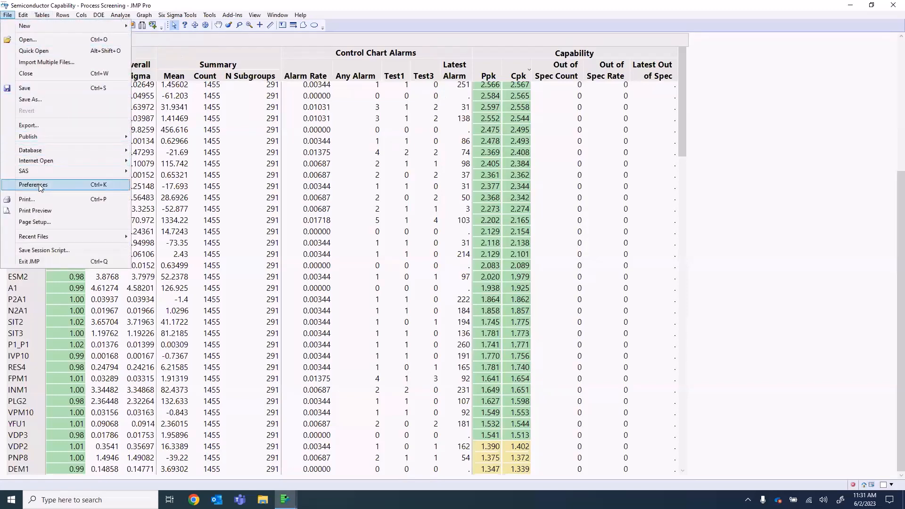
{"action": "left_click", "coordinate": [785, 208]}
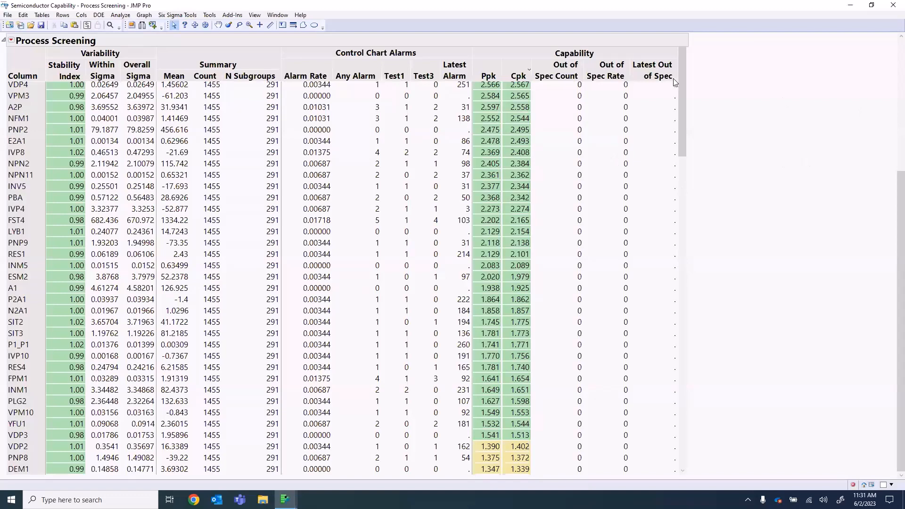
Examine the out of spec count, out of spec rate and latest out of spec values across the process list.
{"action": "left_click_drag", "start_coordinate": [683, 78], "coordinate": [678, 224]}
{"action": "scroll", "coordinate": [614, 155], "scroll_direction": "down", "scroll_amount": 6}
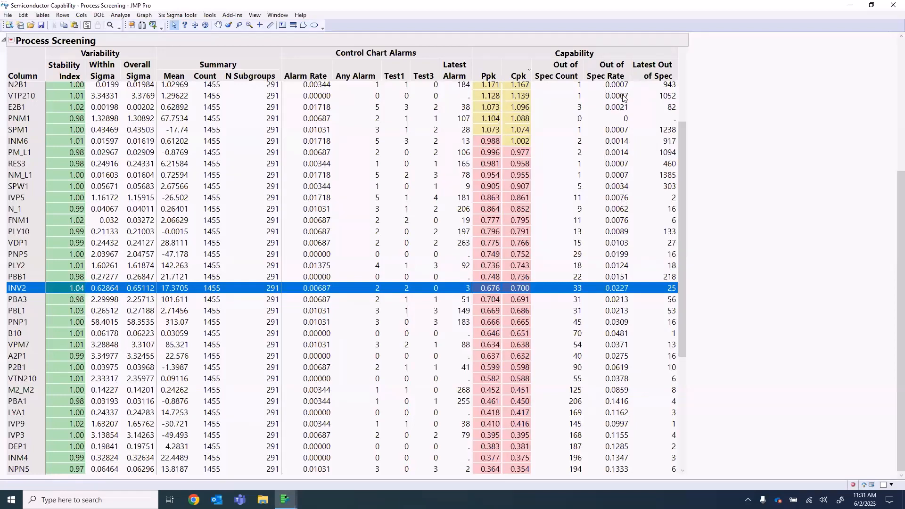
{"action": "scroll", "coordinate": [675, 203], "scroll_direction": "up", "scroll_amount": 12}
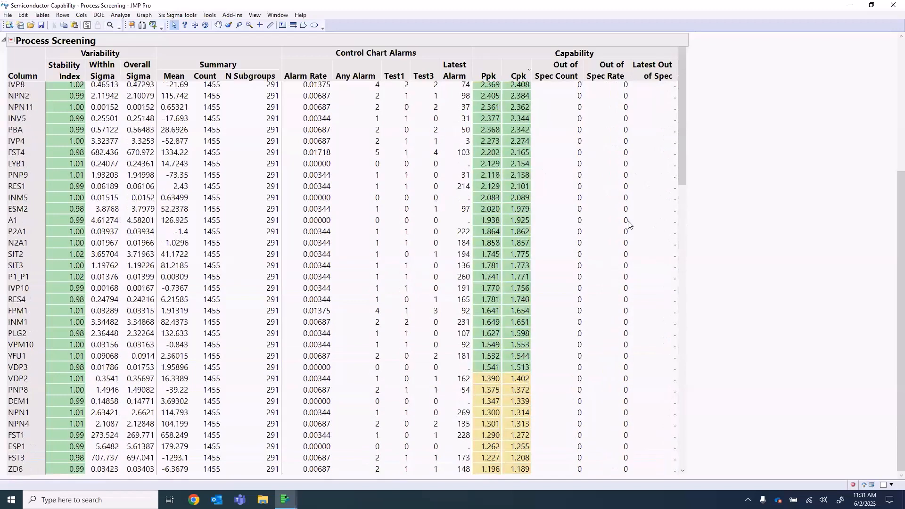
{"action": "scroll", "coordinate": [615, 225], "scroll_direction": "up", "scroll_amount": 7}
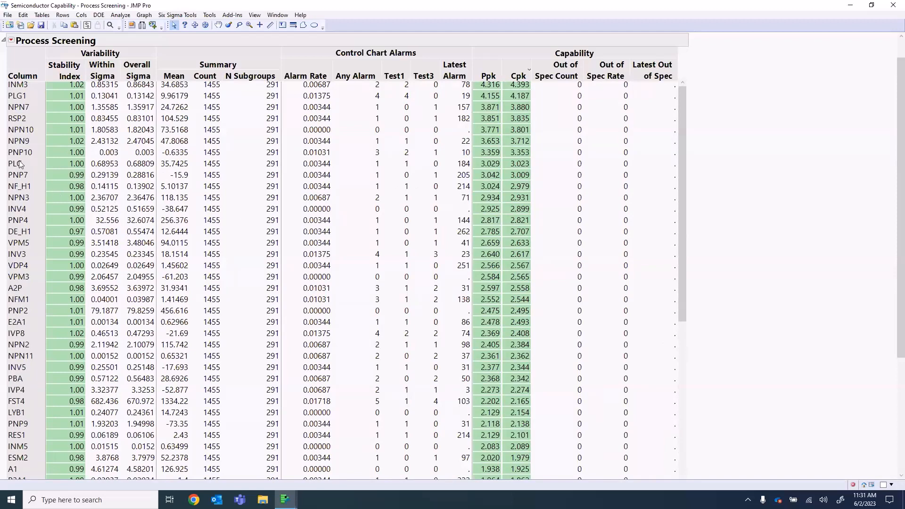
Select the PNP7 and NF_H1 processes and create control charts for both.
{"action": "mouse_move", "coordinate": [24, 163]}
{"action": "left_mouse_down"}
{"action": "mouse_move", "coordinate": [29, 233]}
{"action": "mouse_move", "coordinate": [19, 172]}
{"action": "left_mouse_up"}
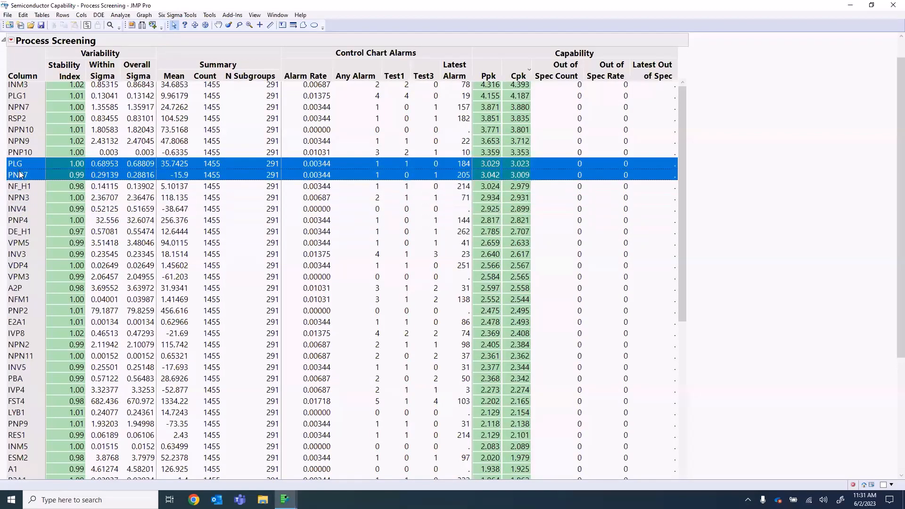
{"action": "left_click", "coordinate": [20, 177]}
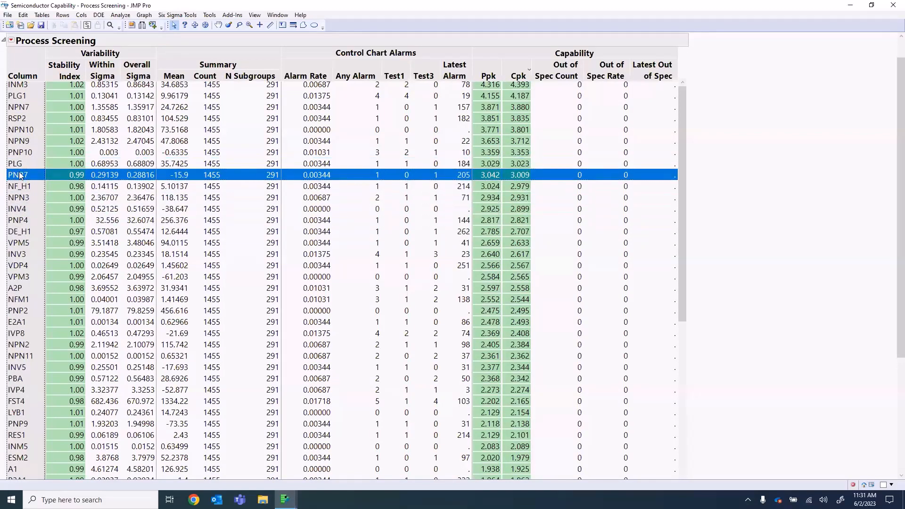
{"action": "left_click_drag", "start_coordinate": [26, 190], "coordinate": [27, 177]}
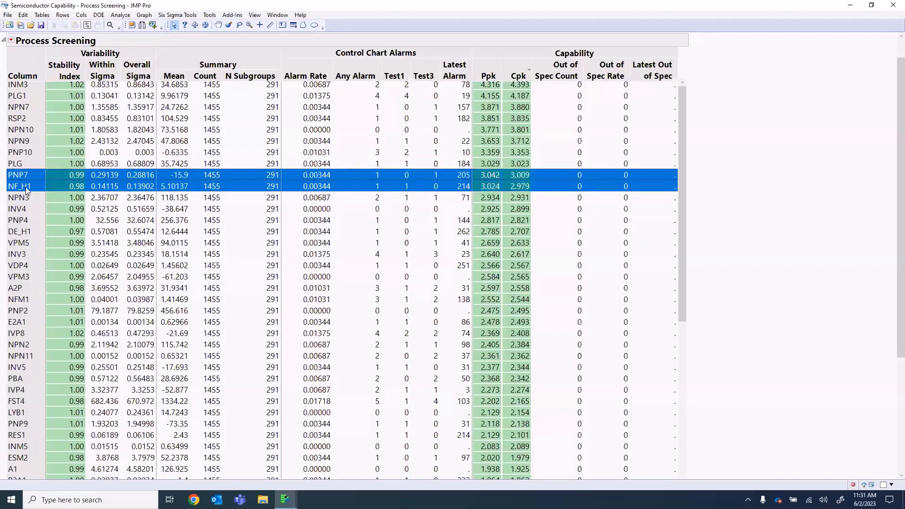
{"action": "right_click", "coordinate": [40, 175]}
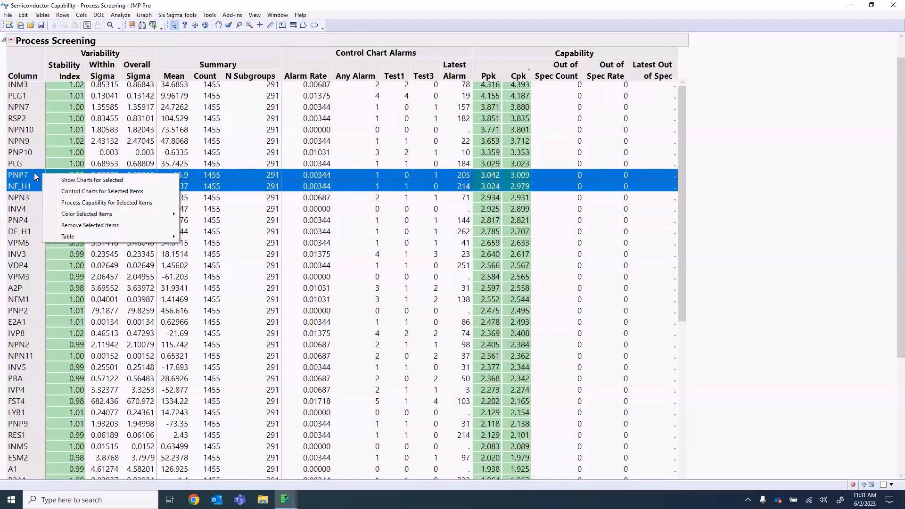
{"action": "left_click", "coordinate": [74, 192]}
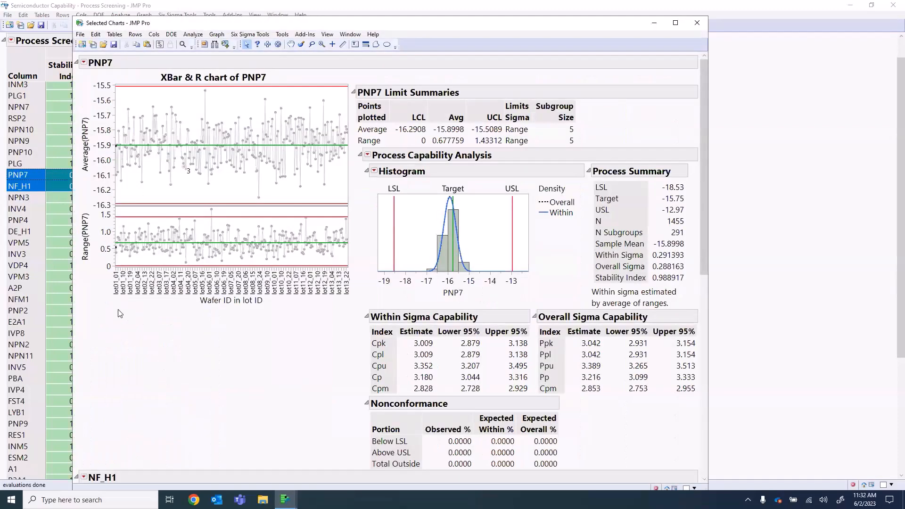
Review the XBar & R charts and capability analyses of PNP7 and NF_H1, and close the charts window.
{"action": "mouse_move", "coordinate": [118, 310]}
{"action": "left_mouse_down"}
{"action": "mouse_move", "coordinate": [283, 336]}
{"action": "mouse_move", "coordinate": [326, 70]}
{"action": "left_mouse_up"}
{"action": "scroll", "coordinate": [554, 277], "scroll_direction": "down", "scroll_amount": 10}
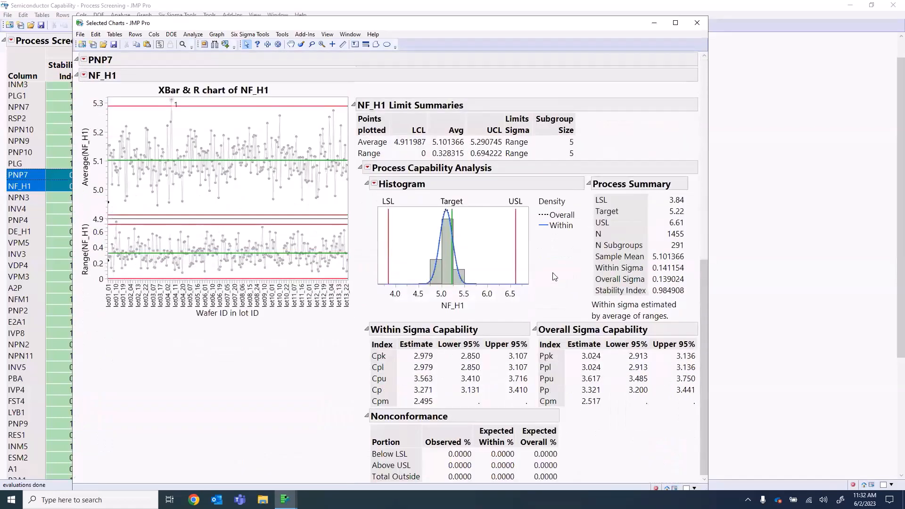
{"action": "left_click", "coordinate": [698, 22]}
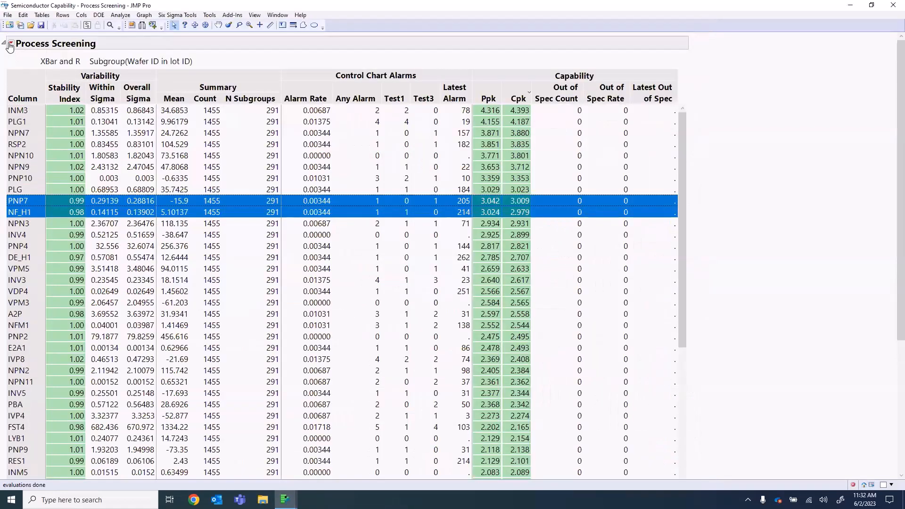
Filter the screening table to processes with a Cpk below 1 and look through the filtered list.
{"action": "left_click", "coordinate": [10, 44]}
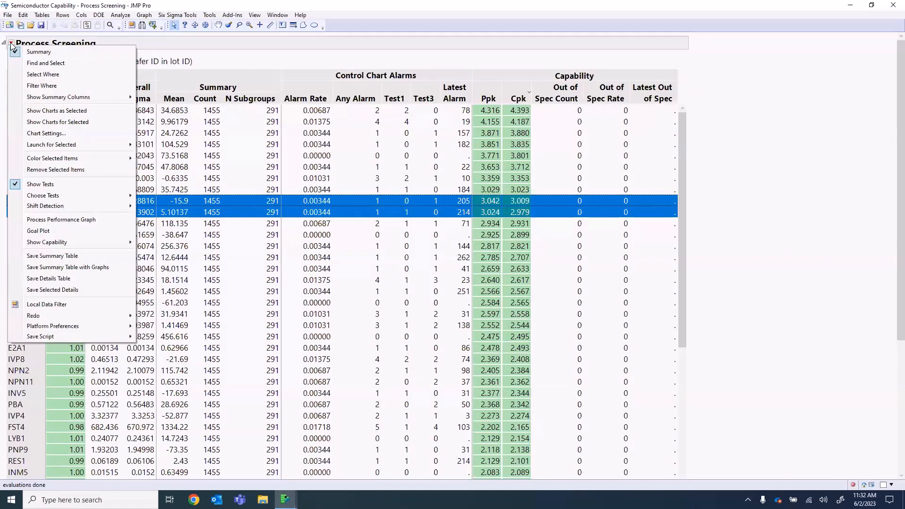
{"action": "left_click", "coordinate": [52, 89]}
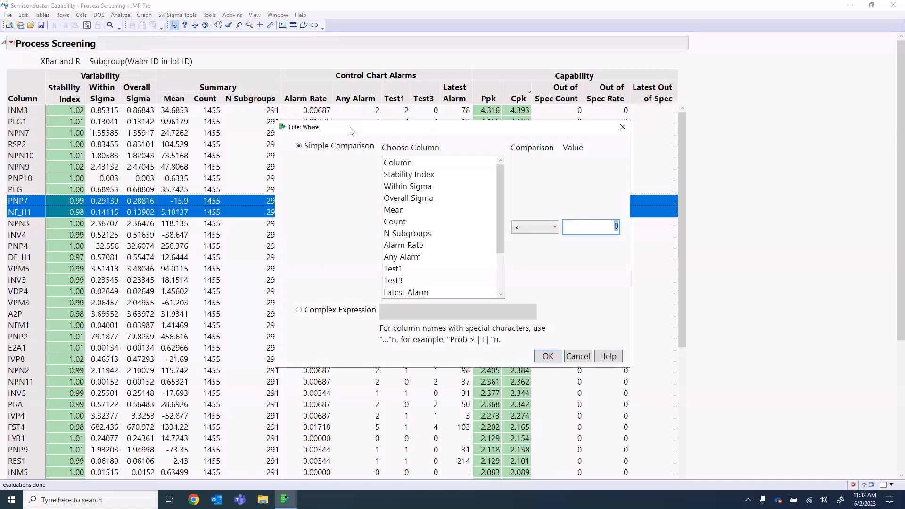
{"action": "left_click_drag", "start_coordinate": [351, 128], "coordinate": [783, 138]}
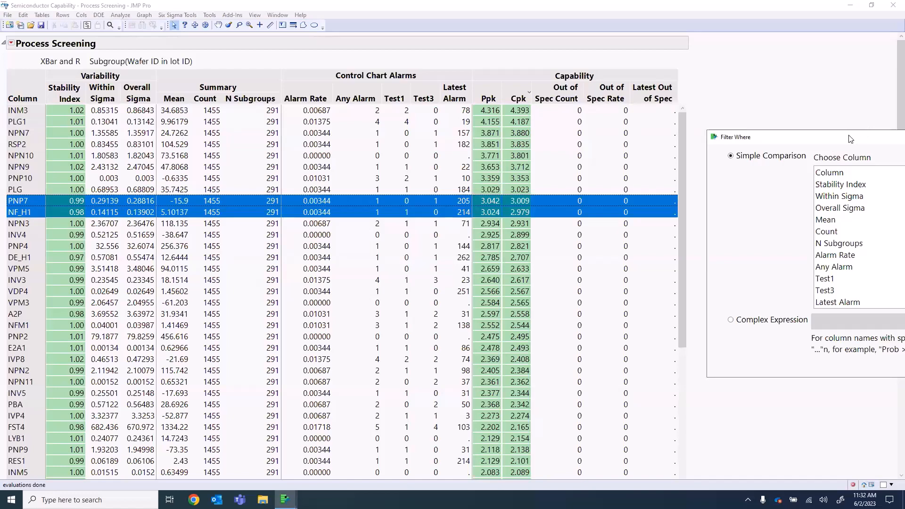
{"action": "left_click_drag", "start_coordinate": [851, 139], "coordinate": [376, 97]}
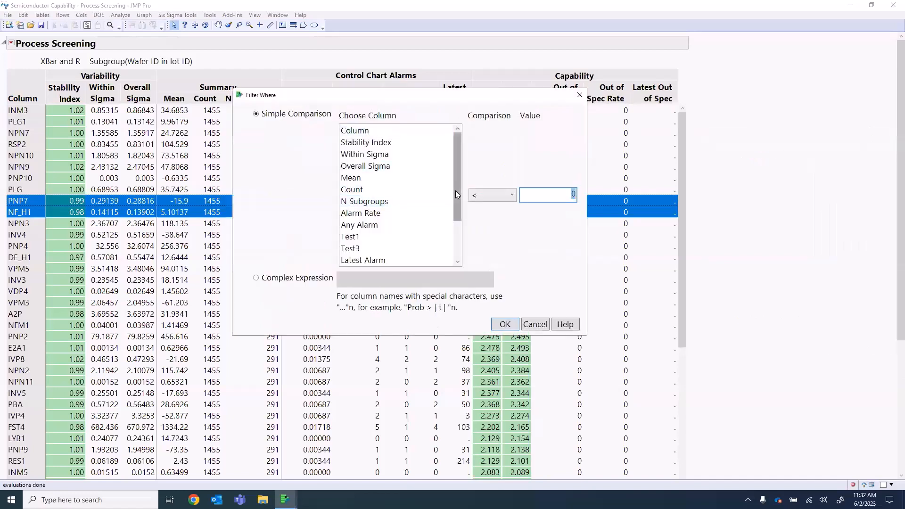
{"action": "scroll", "coordinate": [455, 195], "scroll_direction": "down", "scroll_amount": 2}
{"action": "left_click", "coordinate": [365, 225]}
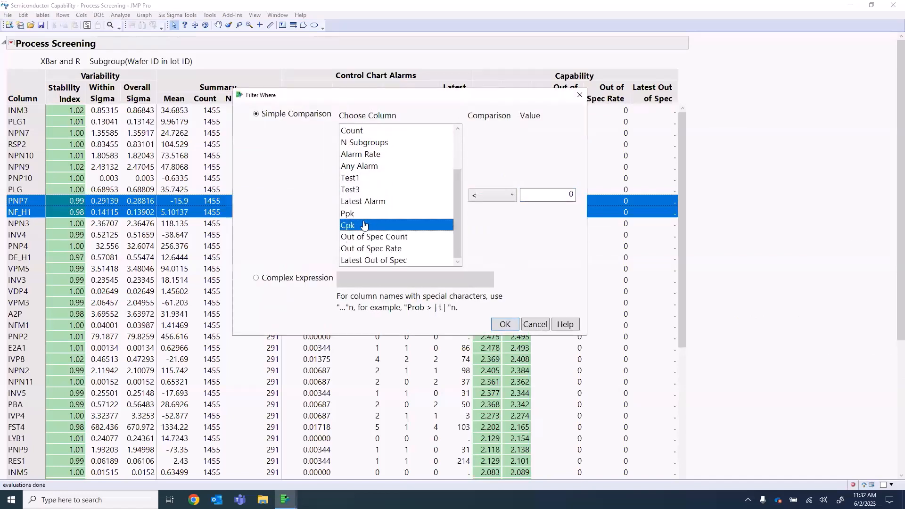
{"action": "double_click", "coordinate": [542, 194]}
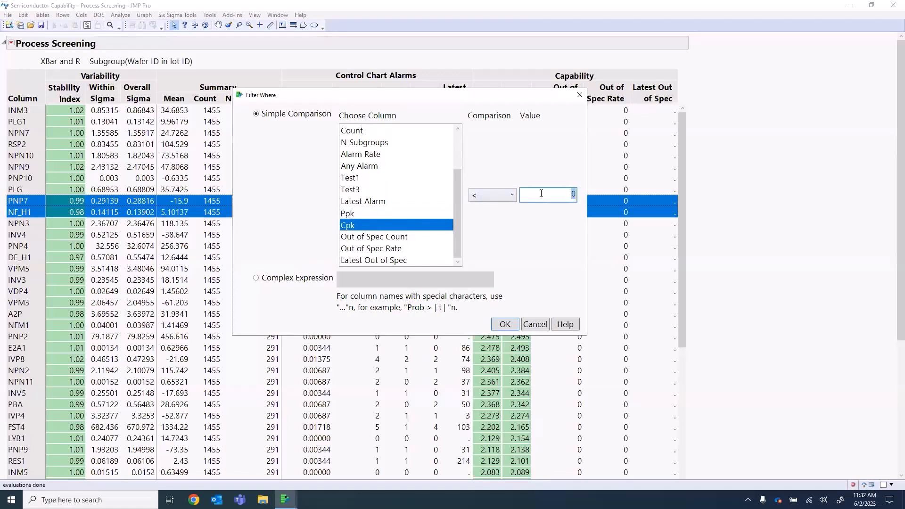
{"action": "type", "text": "1"}
{"action": "left_click", "coordinate": [487, 203]}
{"action": "left_click", "coordinate": [482, 223]}
{"action": "left_click", "coordinate": [502, 325]}
{"action": "scroll", "coordinate": [738, 376], "scroll_direction": "down", "scroll_amount": 5}
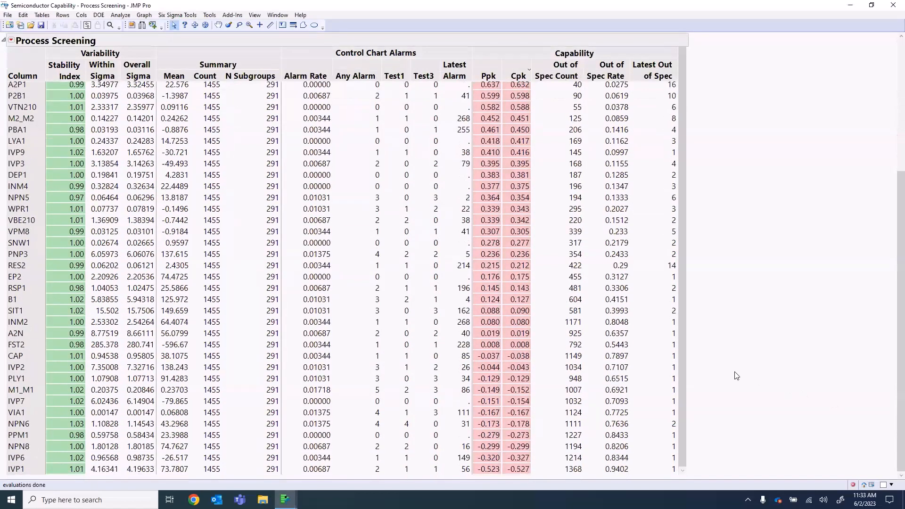
{"action": "scroll", "coordinate": [737, 376], "scroll_direction": "up", "scroll_amount": 5}
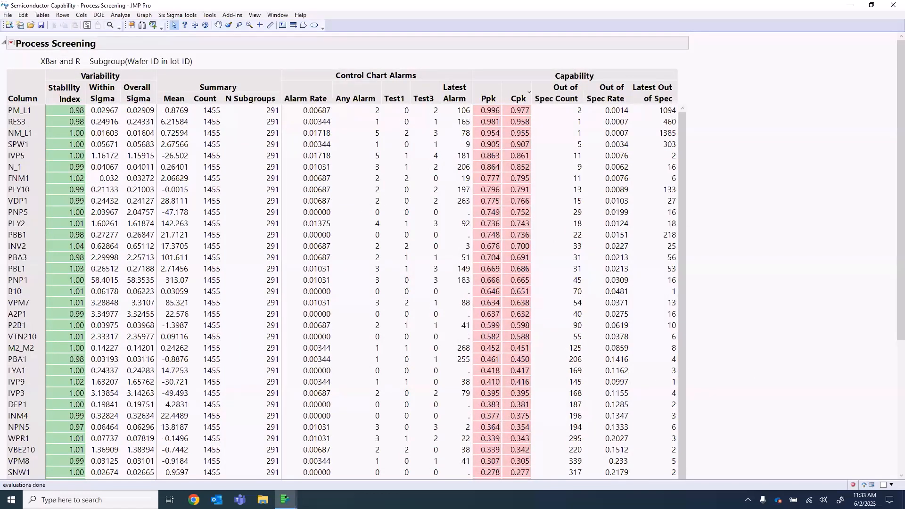
Reset the Cpk filter and look through the full process list.
{"action": "left_click", "coordinate": [11, 43]}
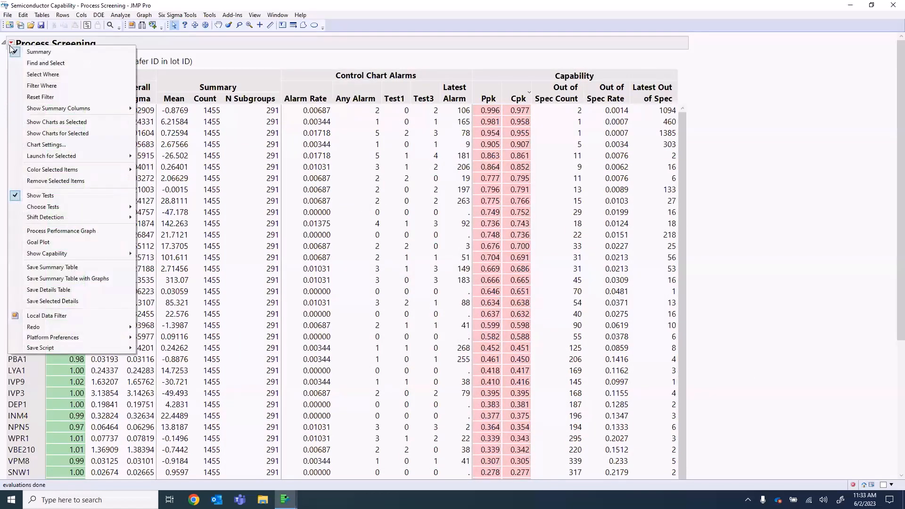
{"action": "left_click", "coordinate": [280, 65]}
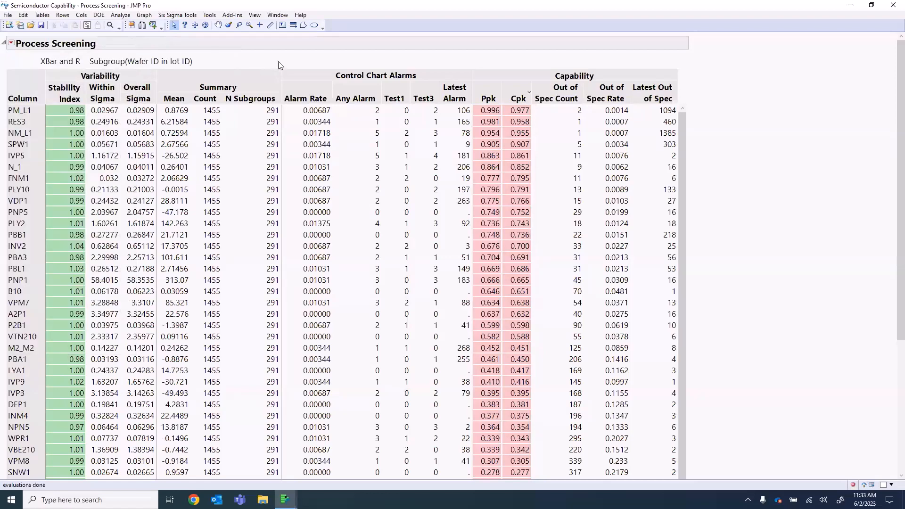
{"action": "left_click", "coordinate": [12, 44]}
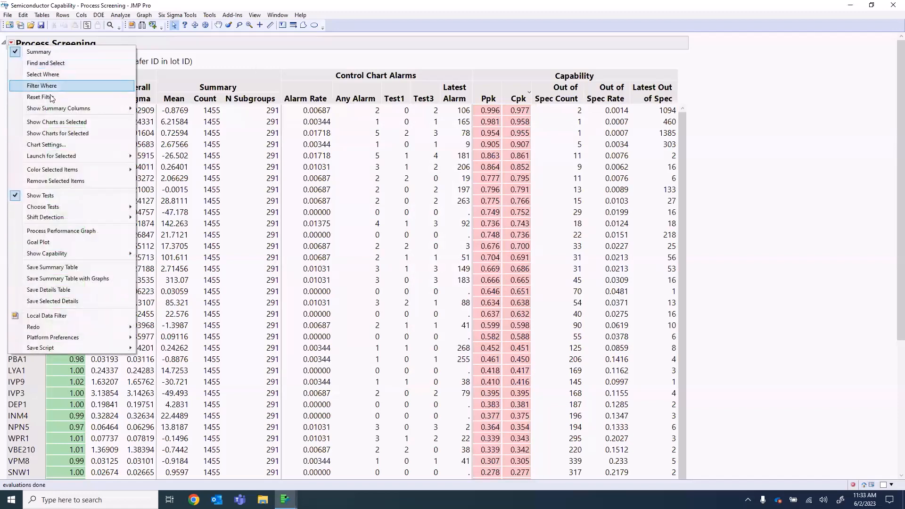
{"action": "left_click", "coordinate": [61, 96]}
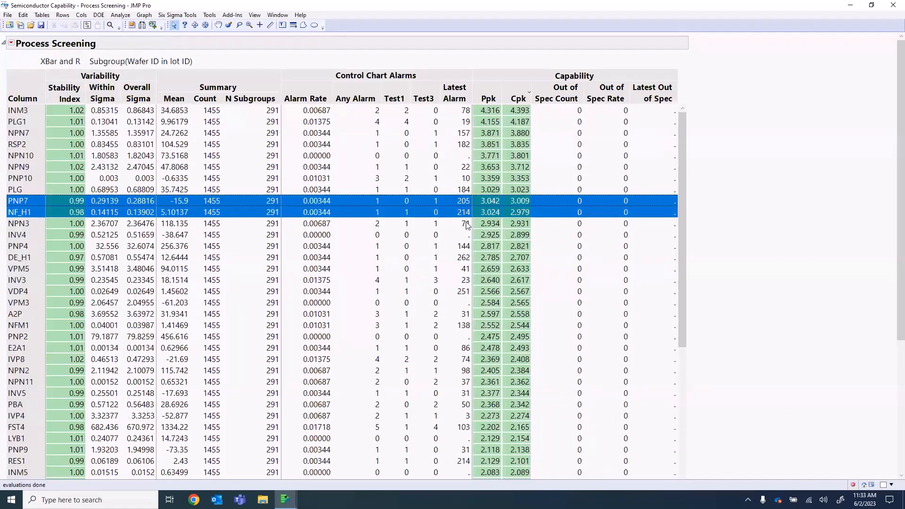
{"action": "scroll", "coordinate": [590, 229], "scroll_direction": "down", "scroll_amount": 10}
{"action": "scroll", "coordinate": [590, 230], "scroll_direction": "down", "scroll_amount": 9}
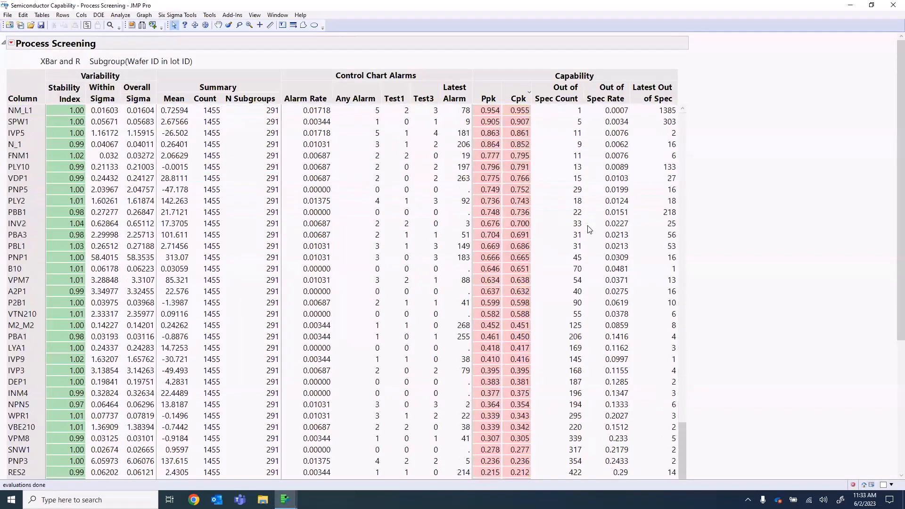
{"action": "scroll", "coordinate": [661, 317], "scroll_direction": "up", "scroll_amount": 6}
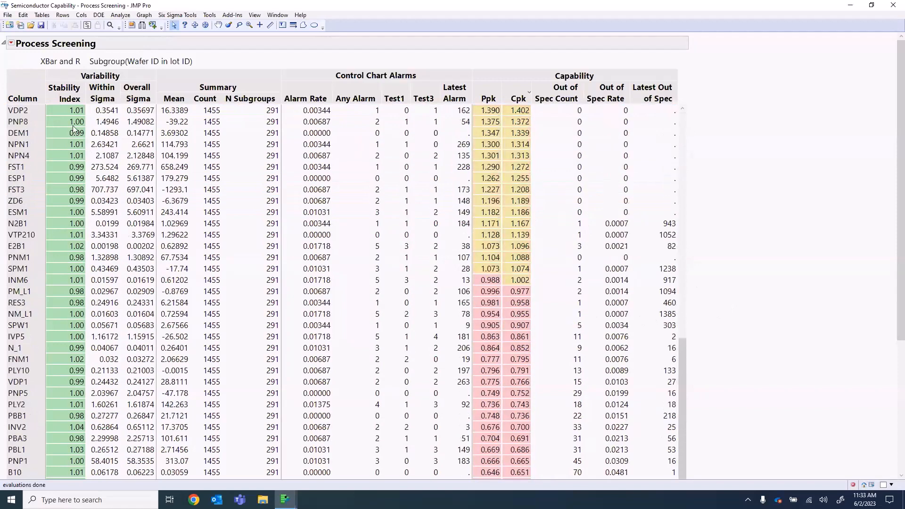
Add the Process Performance Graph to the report and select the points in its Capable and Stable region.
{"action": "left_click", "coordinate": [11, 43]}
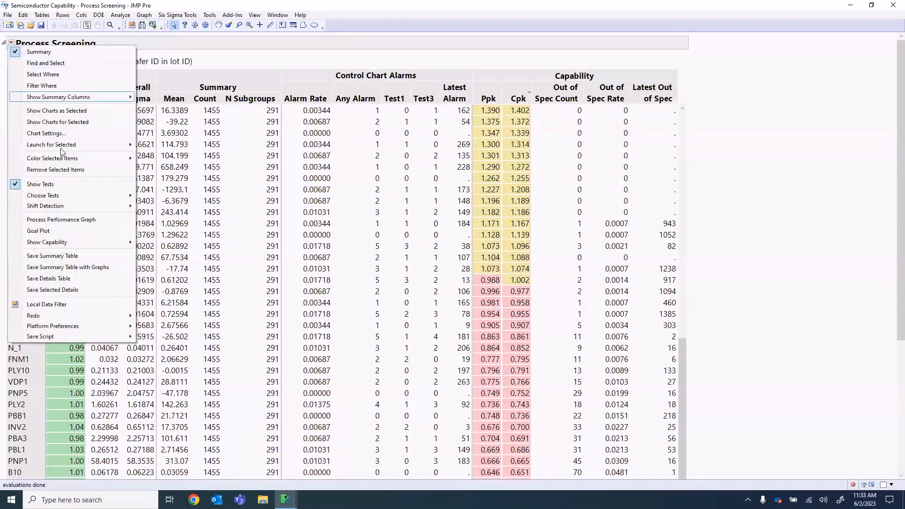
{"action": "left_click", "coordinate": [70, 220]}
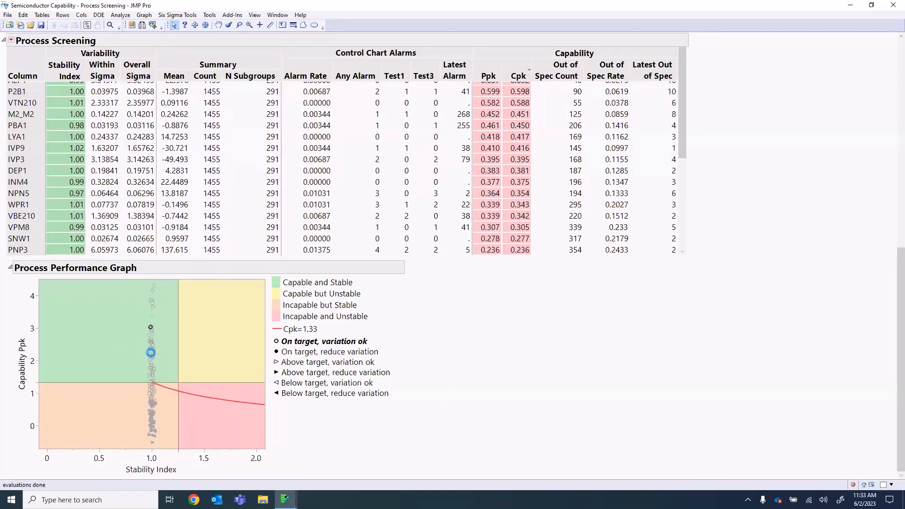
{"action": "left_click_drag", "start_coordinate": [64, 288], "coordinate": [164, 377]}
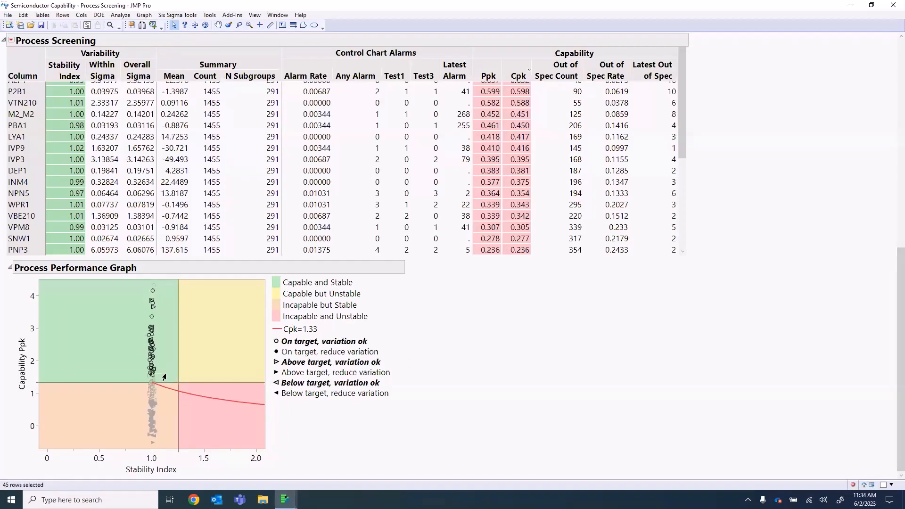
{"action": "left_click", "coordinate": [78, 340]}
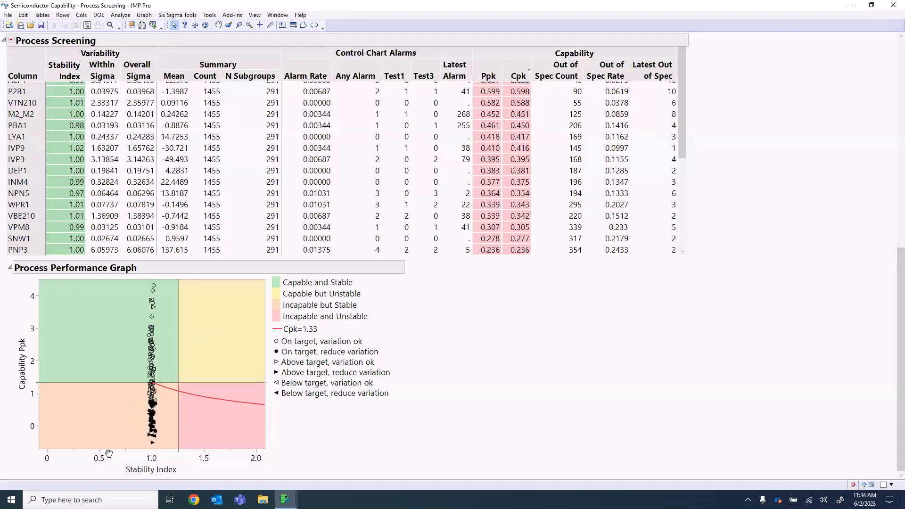
Select the points in the Incapable but Stable region of the Process Performance Graph and examine the unstable regions.
{"action": "left_click_drag", "start_coordinate": [102, 405], "coordinate": [176, 442]}
{"action": "left_click", "coordinate": [208, 331]}
{"action": "left_click_drag", "start_coordinate": [199, 298], "coordinate": [235, 359]}
{"action": "left_click_drag", "start_coordinate": [117, 389], "coordinate": [168, 451]}
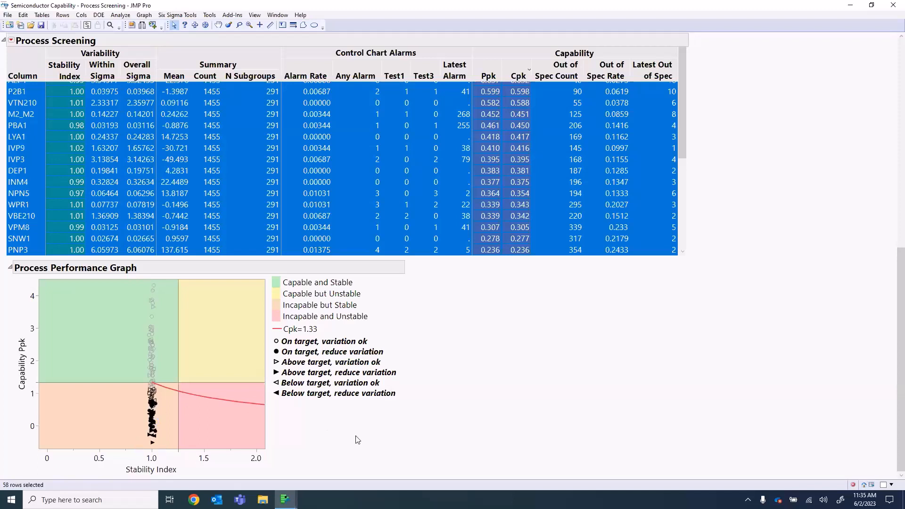
{"action": "left_click_drag", "start_coordinate": [357, 437], "coordinate": [193, 391]}
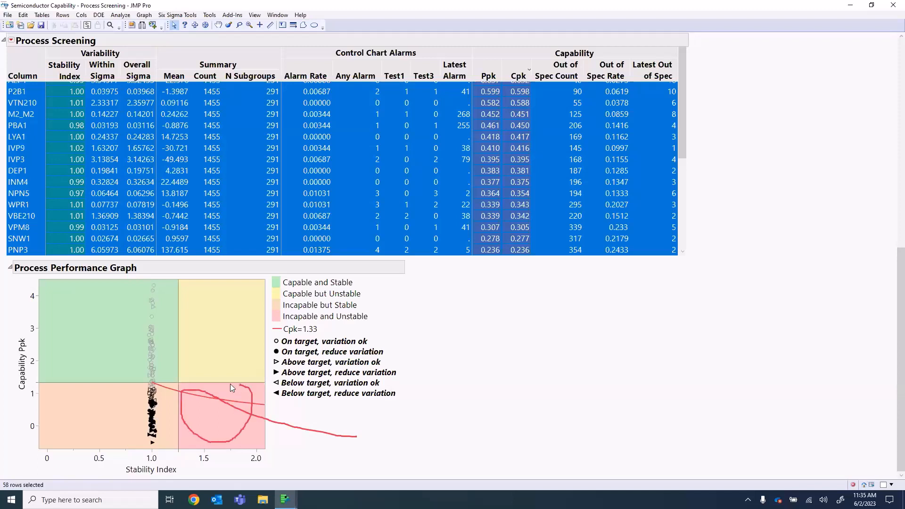
{"action": "key", "text": "Escape"}
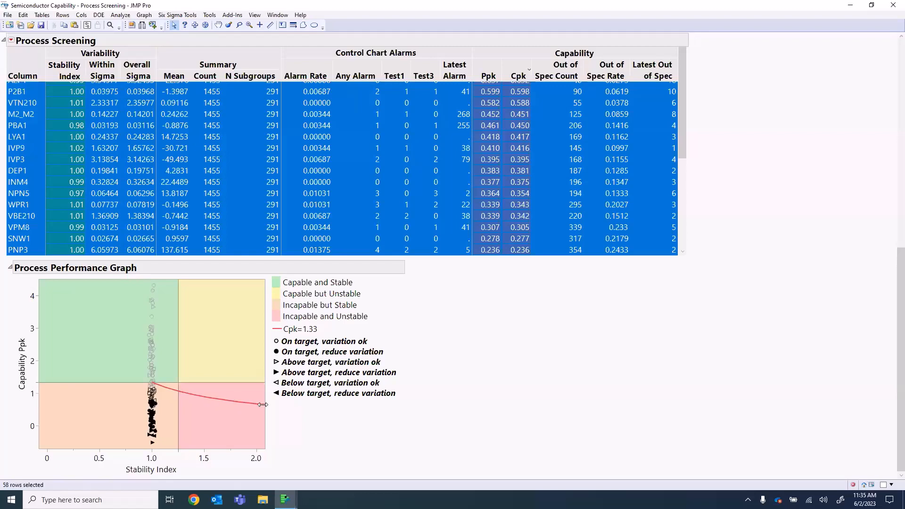
Add a Goal Plot to the Process Screening report.
{"action": "left_click", "coordinate": [11, 40]}
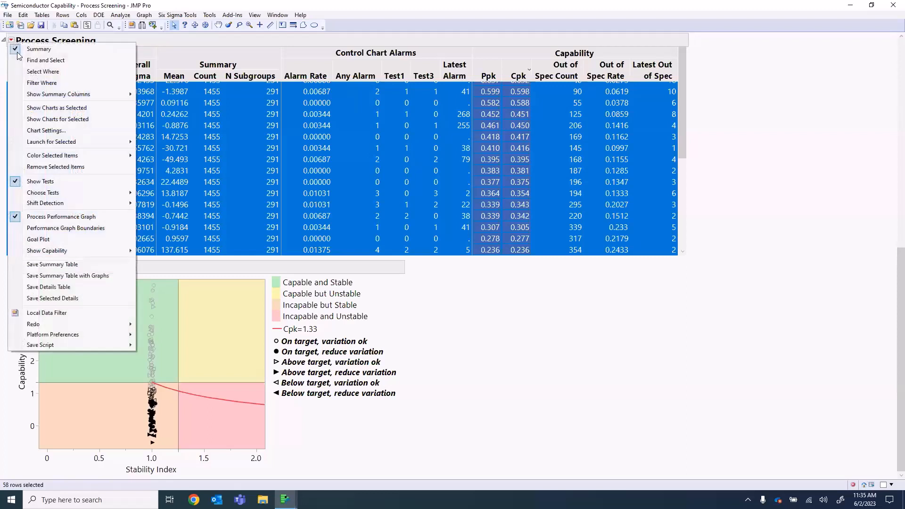
{"action": "left_click", "coordinate": [40, 241]}
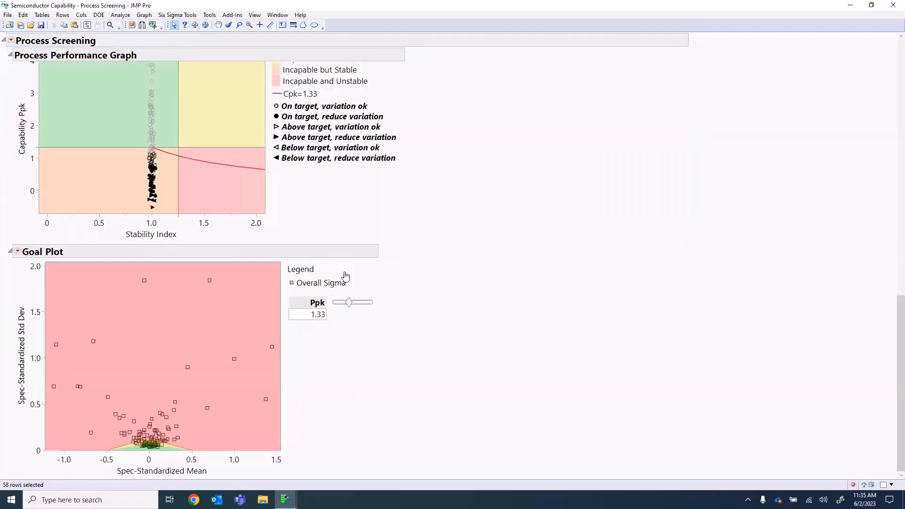
Select processes P1_P1 through INM1 in the summary table, locate their points in the Goal Plot, and clear the selection.
{"action": "scroll", "coordinate": [376, 254], "scroll_direction": "up", "scroll_amount": 5}
{"action": "left_click", "coordinate": [517, 76]}
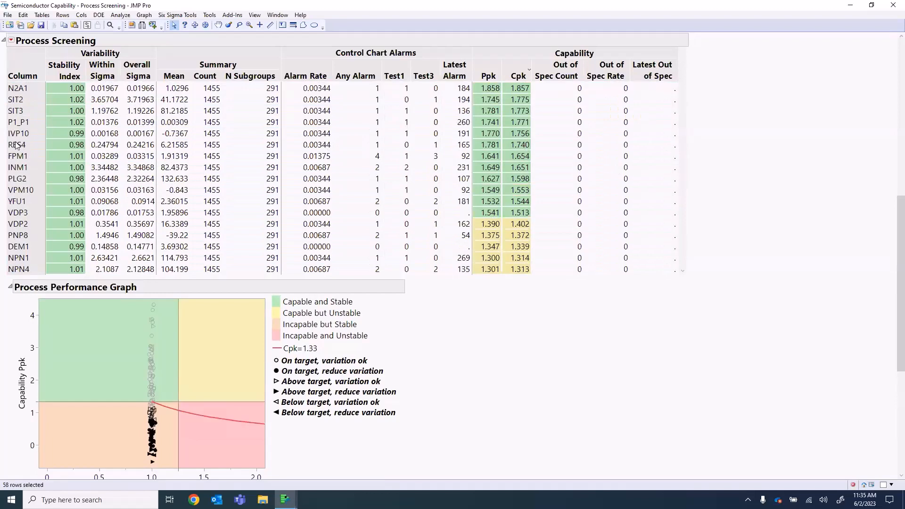
{"action": "left_click_drag", "start_coordinate": [25, 127], "coordinate": [11, 165]}
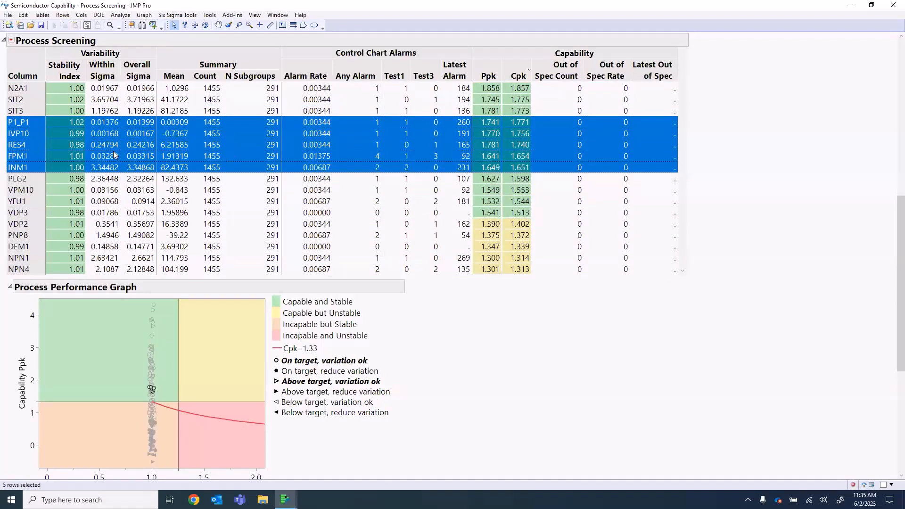
{"action": "scroll", "coordinate": [441, 287], "scroll_direction": "down", "scroll_amount": 5}
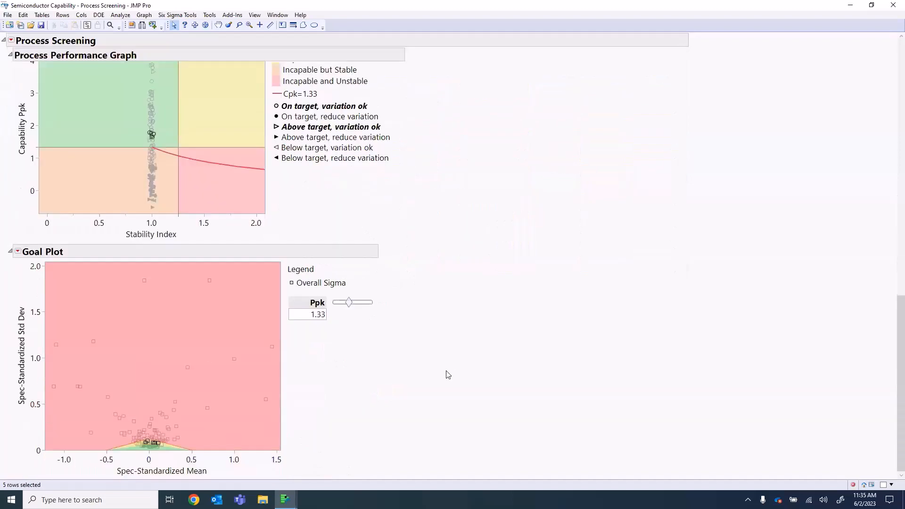
{"action": "mouse_move", "coordinate": [382, 423]}
{"action": "left_mouse_down"}
{"action": "mouse_move", "coordinate": [239, 470]}
{"action": "mouse_move", "coordinate": [85, 465]}
{"action": "mouse_move", "coordinate": [193, 450]}
{"action": "mouse_move", "coordinate": [208, 469]}
{"action": "left_mouse_up"}
{"action": "key", "text": "Escape"}
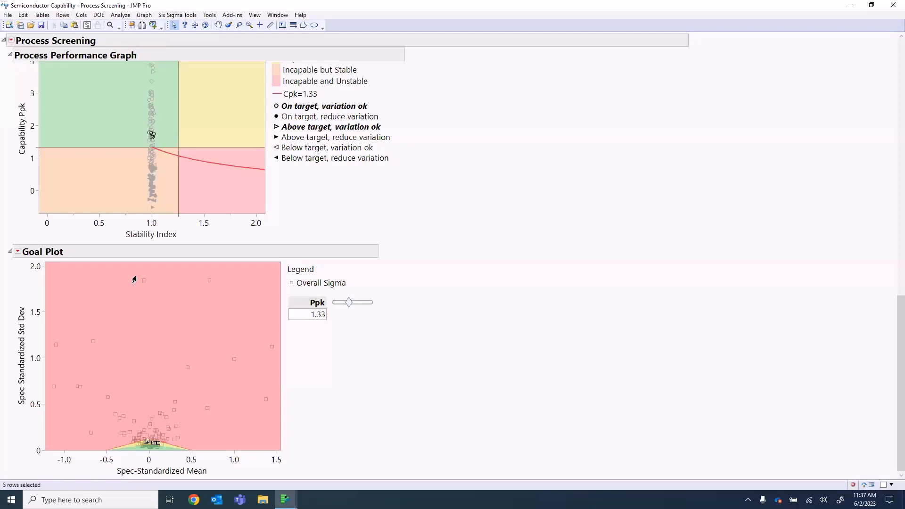
{"action": "left_click", "coordinate": [133, 278]}
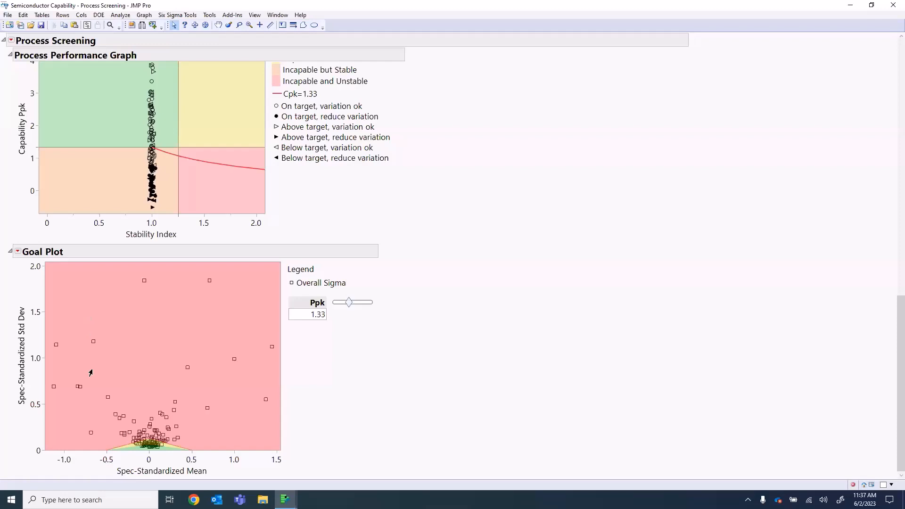
Pin the IVP6 control chart preview from the Goal Plot and place it beside the plot.
{"action": "mouse_move", "coordinate": [92, 433]}
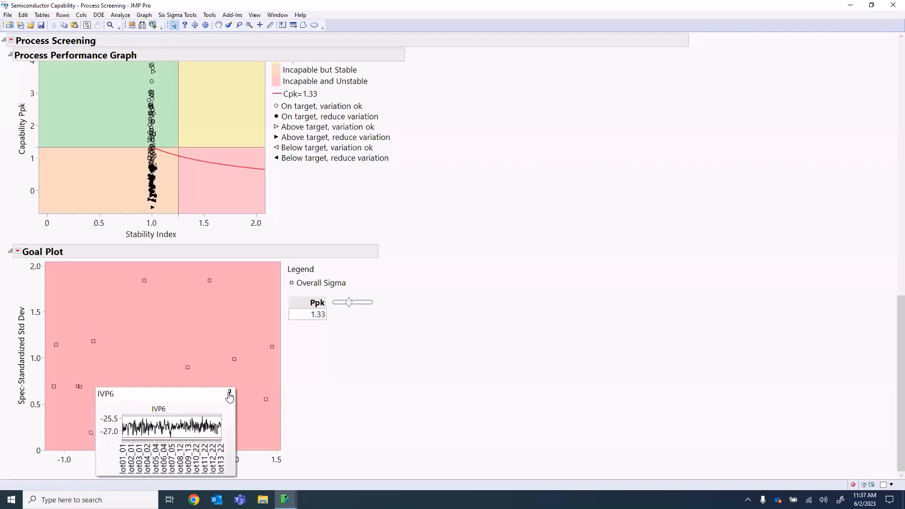
{"action": "left_click", "coordinate": [230, 394]}
{"action": "left_click_drag", "start_coordinate": [179, 398], "coordinate": [503, 291]}
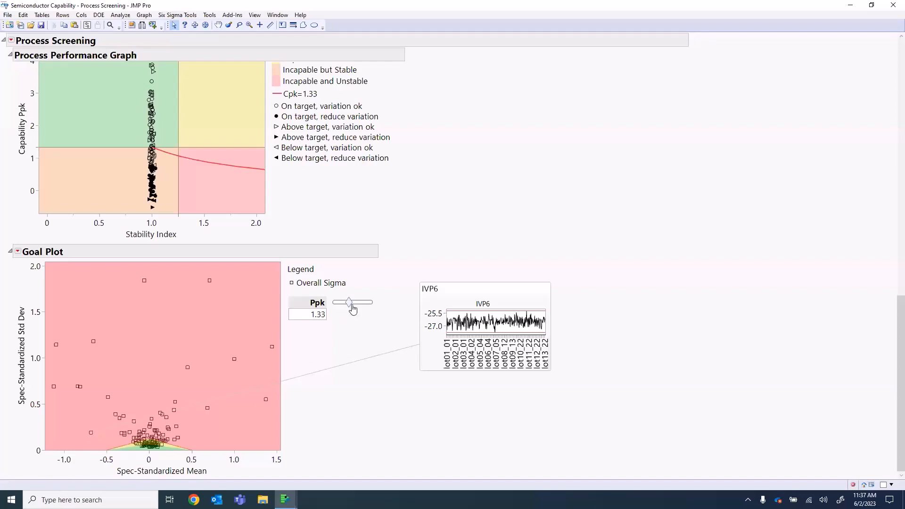
Select the IVP6 point in the Goal Plot and find its row in the summary table.
{"action": "scroll", "coordinate": [440, 262], "scroll_direction": "up", "scroll_amount": 6}
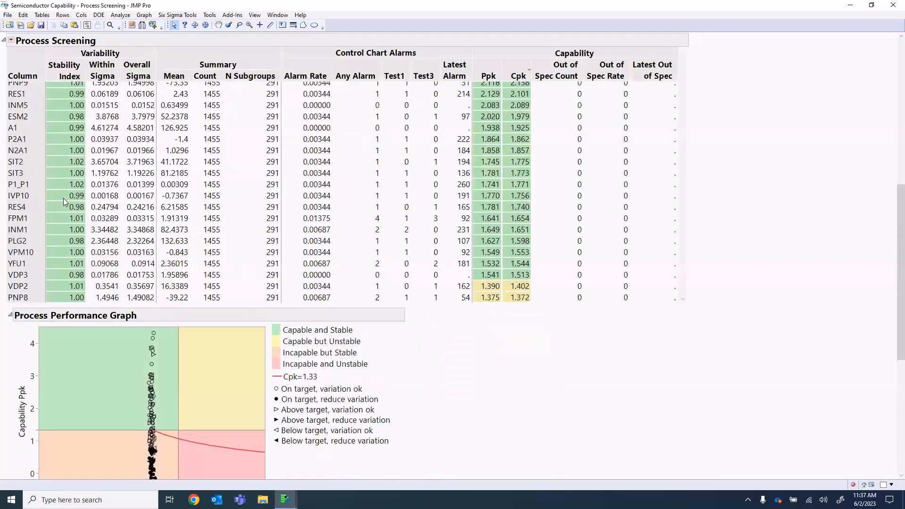
{"action": "scroll", "coordinate": [64, 202], "scroll_direction": "up", "scroll_amount": 6}
{"action": "scroll", "coordinate": [64, 198], "scroll_direction": "down", "scroll_amount": 15}
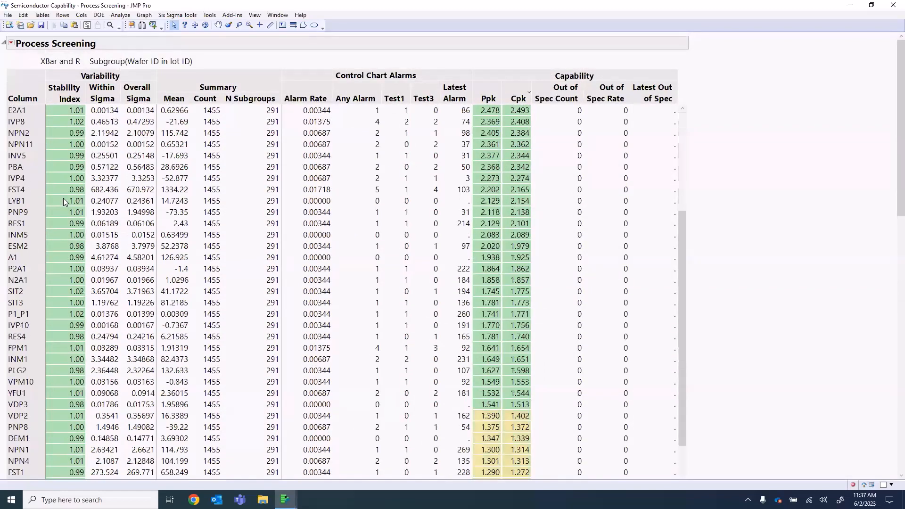
{"action": "scroll", "coordinate": [64, 198], "scroll_direction": "down", "scroll_amount": 10}
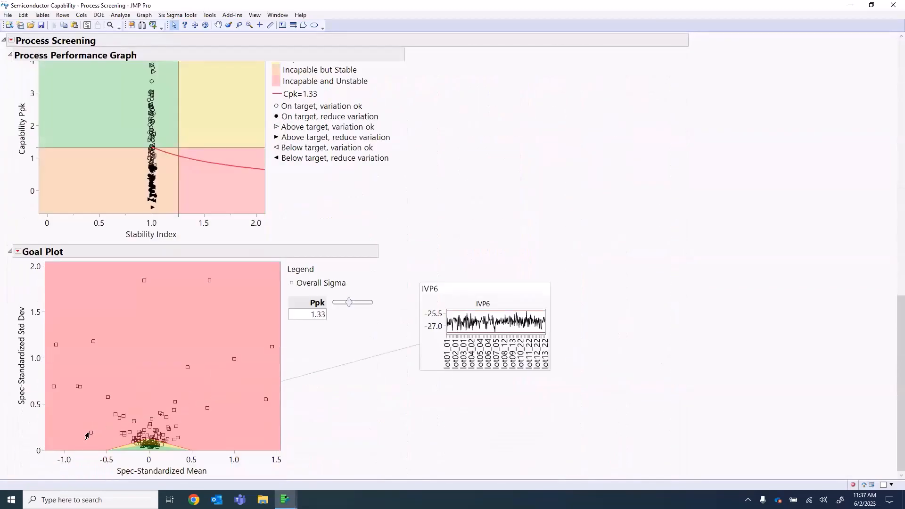
{"action": "left_click", "coordinate": [89, 434]}
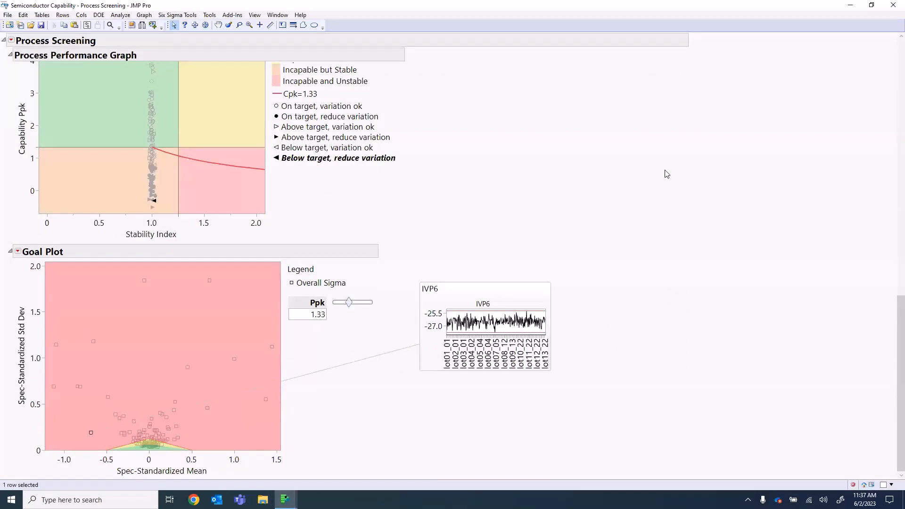
{"action": "scroll", "coordinate": [660, 203], "scroll_direction": "up", "scroll_amount": 6}
{"action": "scroll", "coordinate": [660, 203], "scroll_direction": "down", "scroll_amount": 2}
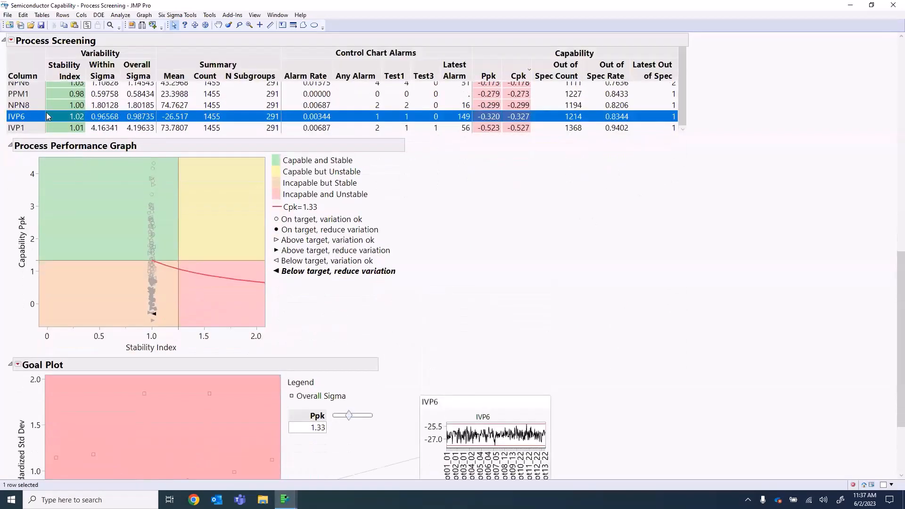
Open the control charts for IVP6, examine its XBar & R chart and capability analysis, and close the report.
{"action": "right_click", "coordinate": [28, 117]}
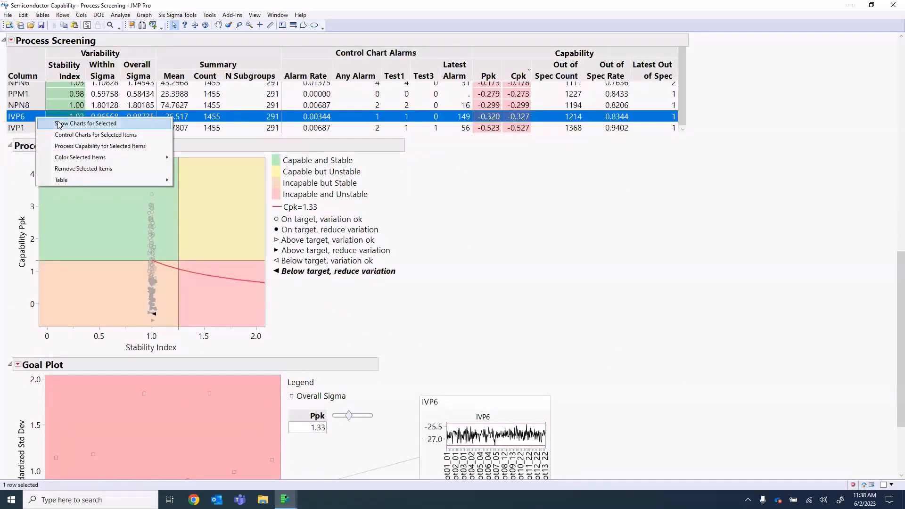
{"action": "left_click", "coordinate": [75, 136]}
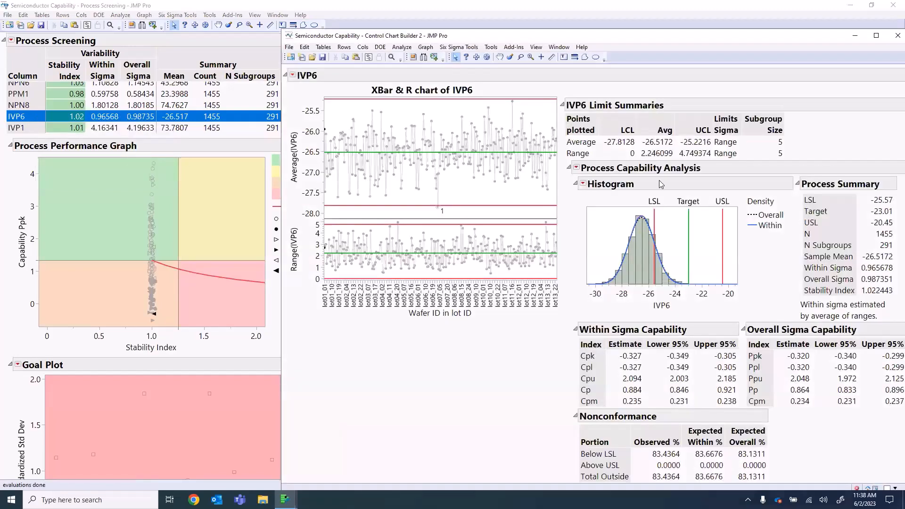
{"action": "mouse_move", "coordinate": [478, 382]}
{"action": "left_mouse_down"}
{"action": "mouse_move", "coordinate": [638, 316]}
{"action": "mouse_move", "coordinate": [769, 240]}
{"action": "mouse_move", "coordinate": [580, 245]}
{"action": "mouse_move", "coordinate": [627, 329]}
{"action": "left_mouse_up"}
{"action": "key", "text": "Escape"}
{"action": "mouse_move", "coordinate": [519, 435]}
{"action": "left_mouse_down"}
{"action": "mouse_move", "coordinate": [524, 447]}
{"action": "mouse_move", "coordinate": [584, 457]}
{"action": "mouse_move", "coordinate": [666, 466]}
{"action": "mouse_move", "coordinate": [690, 454]}
{"action": "mouse_move", "coordinate": [660, 444]}
{"action": "mouse_move", "coordinate": [637, 460]}
{"action": "left_mouse_up"}
{"action": "key", "text": "Escape"}
{"action": "left_click", "coordinate": [897, 35]}
Select the INM2 point in the Goal Plot and pin its control chart preview above the IVP6 one.
{"action": "scroll", "coordinate": [449, 306], "scroll_direction": "down", "scroll_amount": 3}
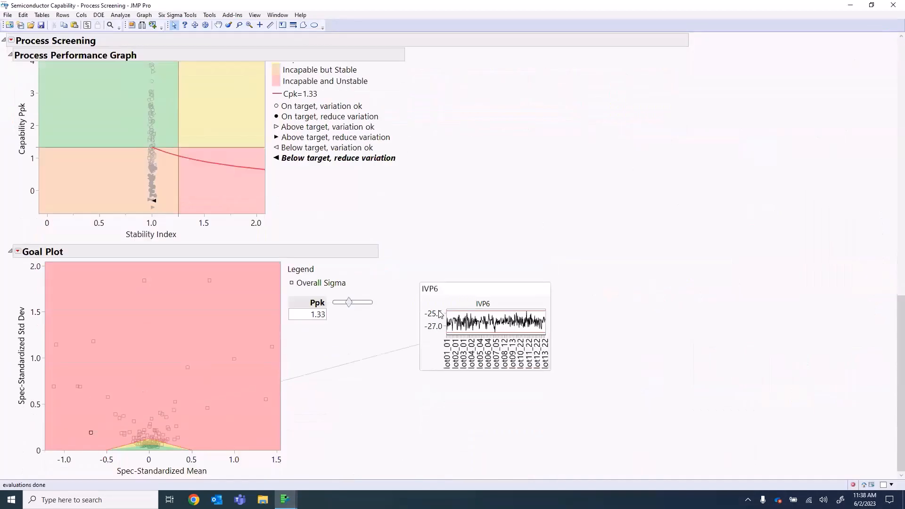
{"action": "left_click", "coordinate": [142, 284]}
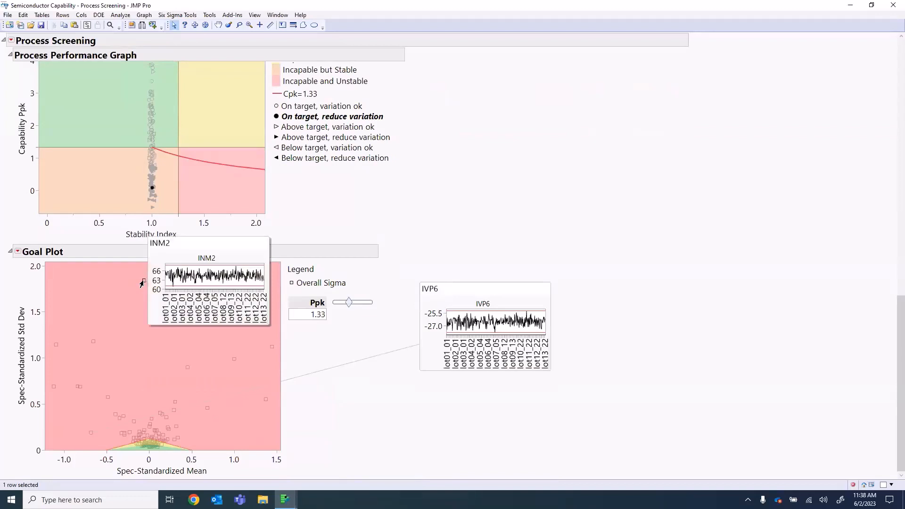
{"action": "left_click", "coordinate": [273, 242]}
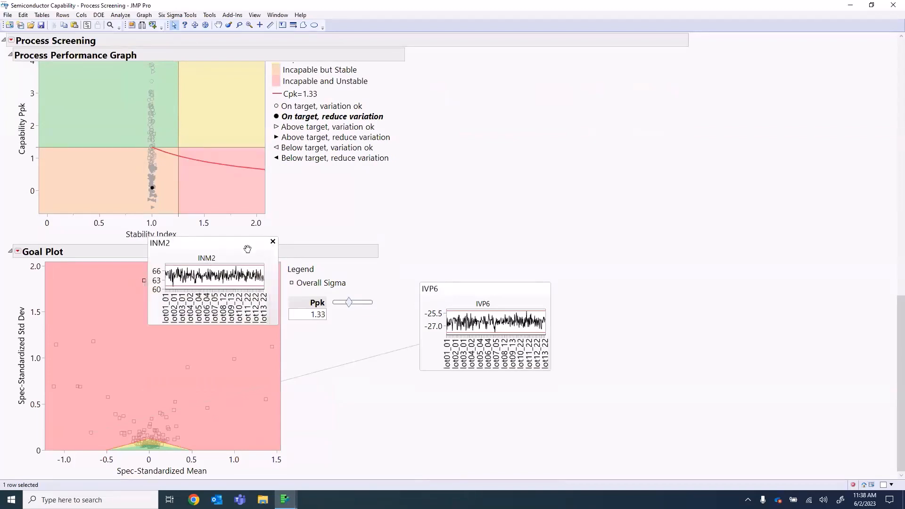
{"action": "left_click_drag", "start_coordinate": [247, 248], "coordinate": [500, 238]}
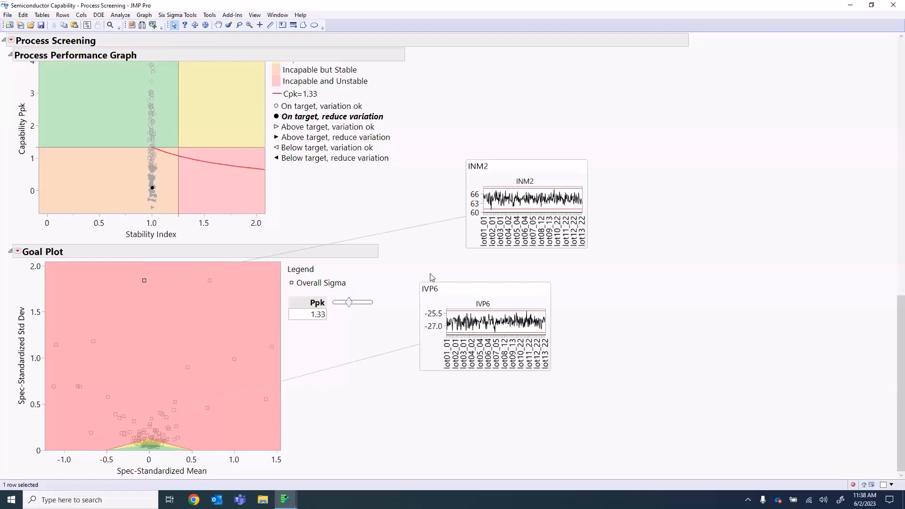
{"action": "mouse_move", "coordinate": [540, 186]}
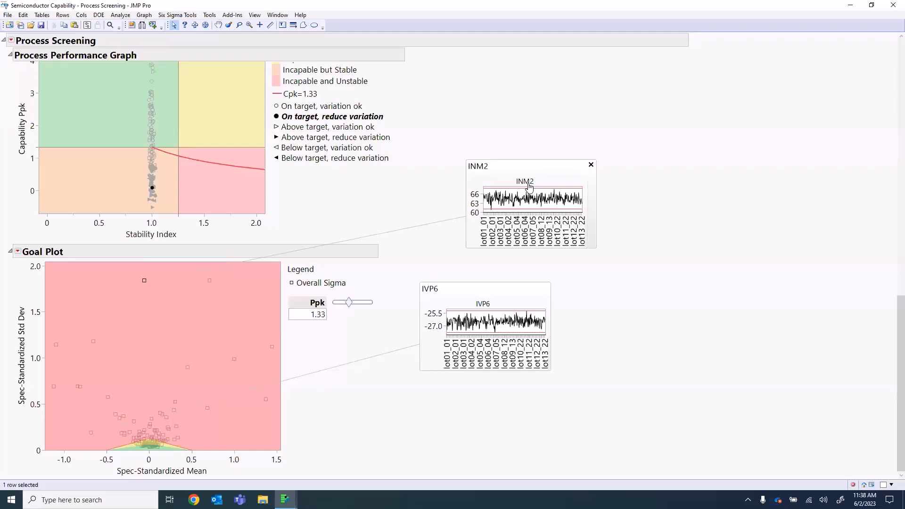
Lower the Goal Plot's Ppk target to 0.2 to compare the regions, and raise it to 1.2667.
{"action": "left_click_drag", "start_coordinate": [342, 432], "coordinate": [216, 425]}
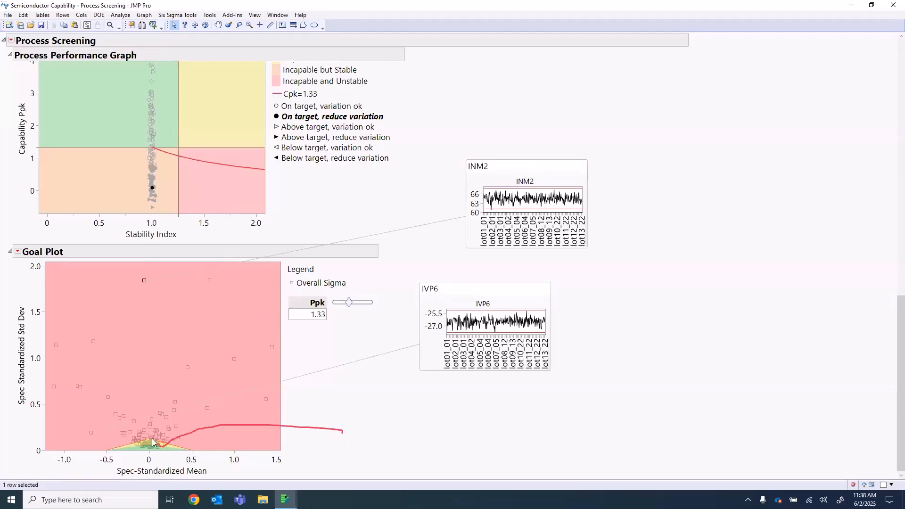
{"action": "mouse_move", "coordinate": [131, 442]}
{"action": "left_mouse_down"}
{"action": "mouse_move", "coordinate": [170, 448]}
{"action": "mouse_move", "coordinate": [183, 427]}
{"action": "left_mouse_up"}
{"action": "left_click_drag", "start_coordinate": [350, 306], "coordinate": [330, 315]}
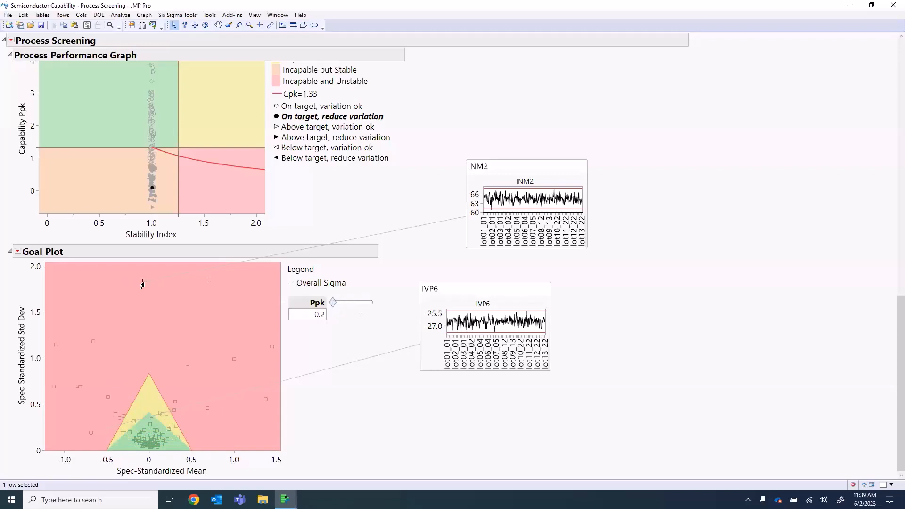
{"action": "left_click_drag", "start_coordinate": [333, 302], "coordinate": [348, 303]}
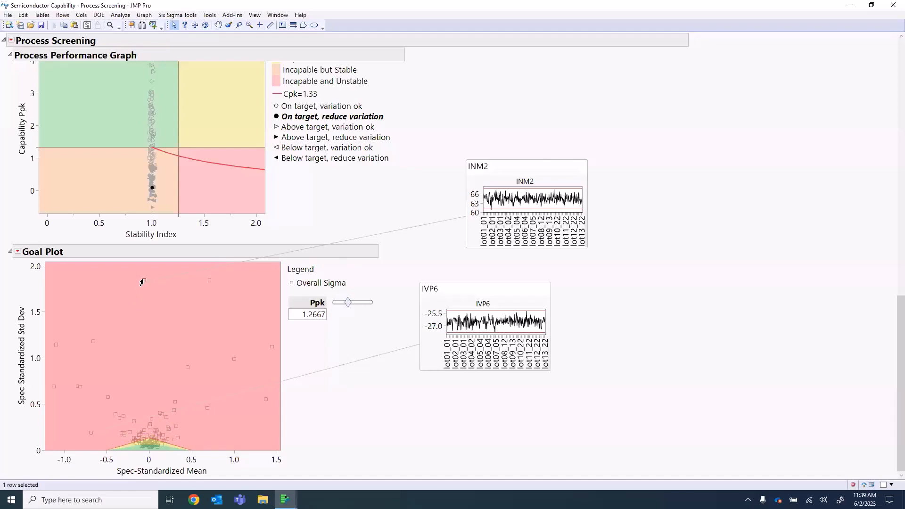
Open the control charts for INM2, widen the histogram to examine its spread against the spec limits, and close the report.
{"action": "scroll", "coordinate": [143, 282], "scroll_direction": "up", "scroll_amount": 5}
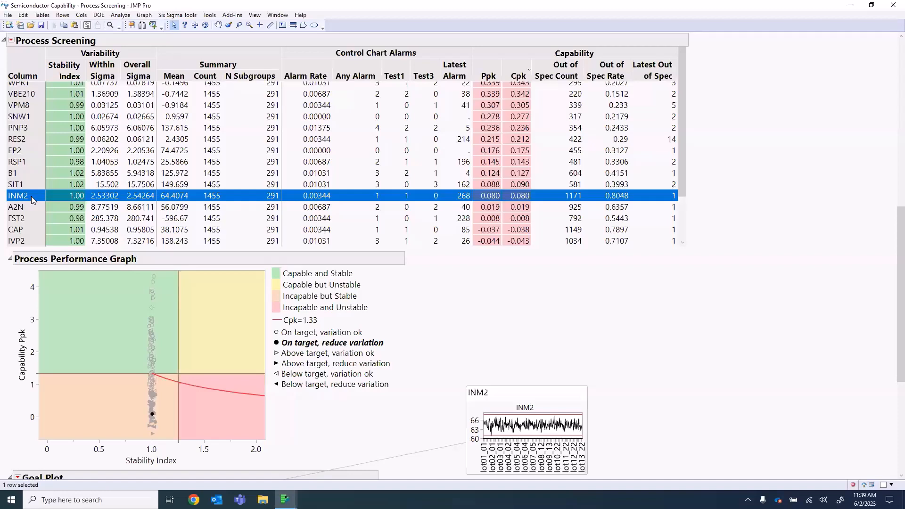
{"action": "right_click", "coordinate": [31, 198]}
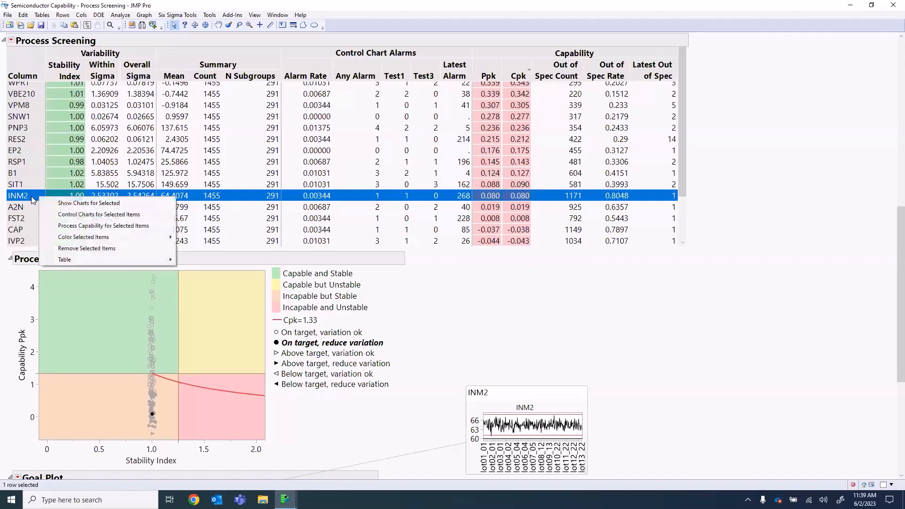
{"action": "left_click", "coordinate": [75, 215]}
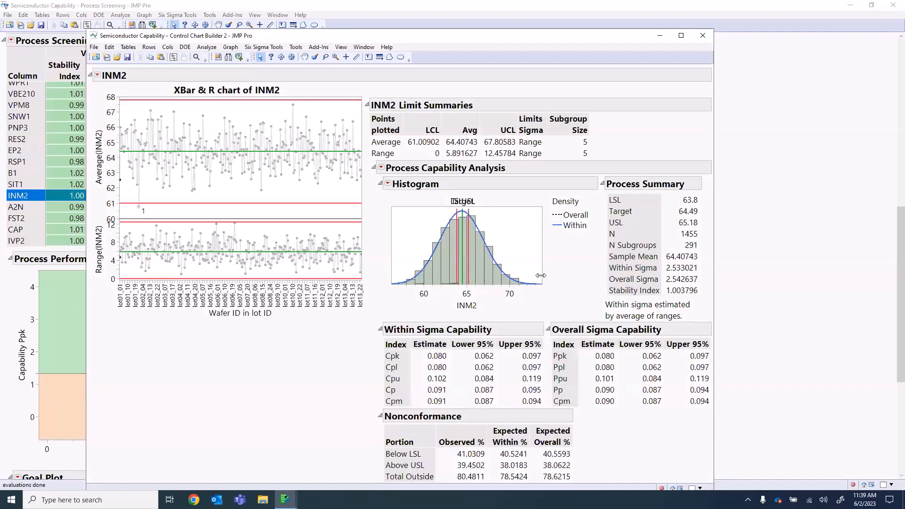
{"action": "left_click_drag", "start_coordinate": [542, 276], "coordinate": [604, 276]}
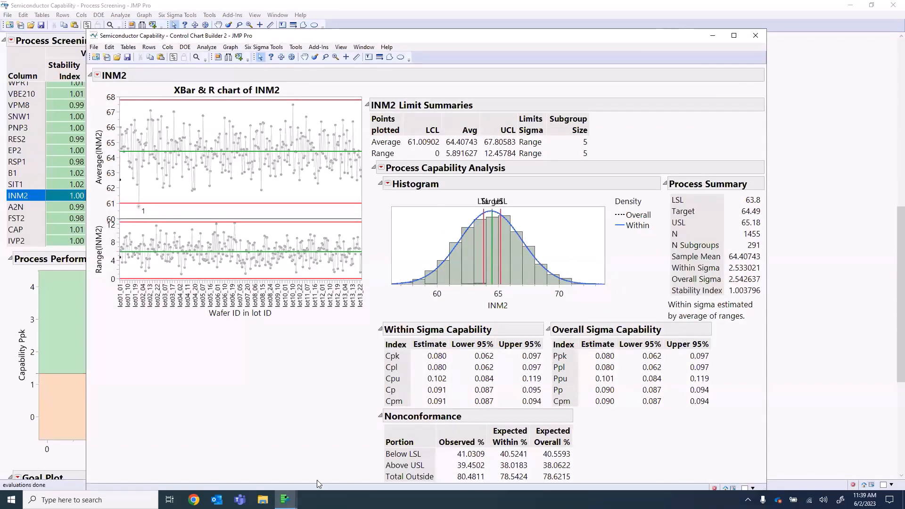
{"action": "mouse_move", "coordinate": [321, 449]}
{"action": "left_mouse_down"}
{"action": "mouse_move", "coordinate": [412, 461]}
{"action": "mouse_move", "coordinate": [502, 450]}
{"action": "mouse_move", "coordinate": [424, 432]}
{"action": "mouse_move", "coordinate": [359, 450]}
{"action": "mouse_move", "coordinate": [361, 468]}
{"action": "mouse_move", "coordinate": [495, 468]}
{"action": "mouse_move", "coordinate": [494, 460]}
{"action": "mouse_move", "coordinate": [367, 458]}
{"action": "mouse_move", "coordinate": [359, 474]}
{"action": "mouse_move", "coordinate": [495, 477]}
{"action": "mouse_move", "coordinate": [377, 477]}
{"action": "left_mouse_up"}
{"action": "mouse_move", "coordinate": [208, 406]}
{"action": "left_mouse_down"}
{"action": "mouse_move", "coordinate": [339, 368]}
{"action": "mouse_move", "coordinate": [426, 288]}
{"action": "mouse_move", "coordinate": [406, 297]}
{"action": "mouse_move", "coordinate": [439, 296]}
{"action": "mouse_move", "coordinate": [404, 295]}
{"action": "left_mouse_up"}
{"action": "left_click", "coordinate": [756, 36]}
{"action": "scroll", "coordinate": [670, 278], "scroll_direction": "down", "scroll_amount": 5}
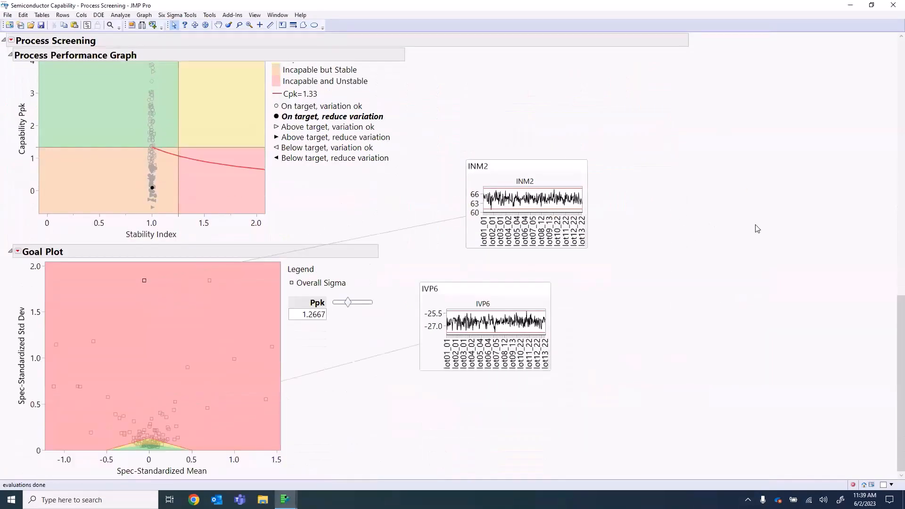
{"action": "mouse_move", "coordinate": [759, 226]}
{"action": "left_mouse_down"}
{"action": "mouse_move", "coordinate": [275, 272]}
{"action": "mouse_move", "coordinate": [113, 242]}
{"action": "mouse_move", "coordinate": [19, 250]}
{"action": "mouse_move", "coordinate": [13, 292]}
{"action": "mouse_move", "coordinate": [34, 413]}
{"action": "left_mouse_up"}
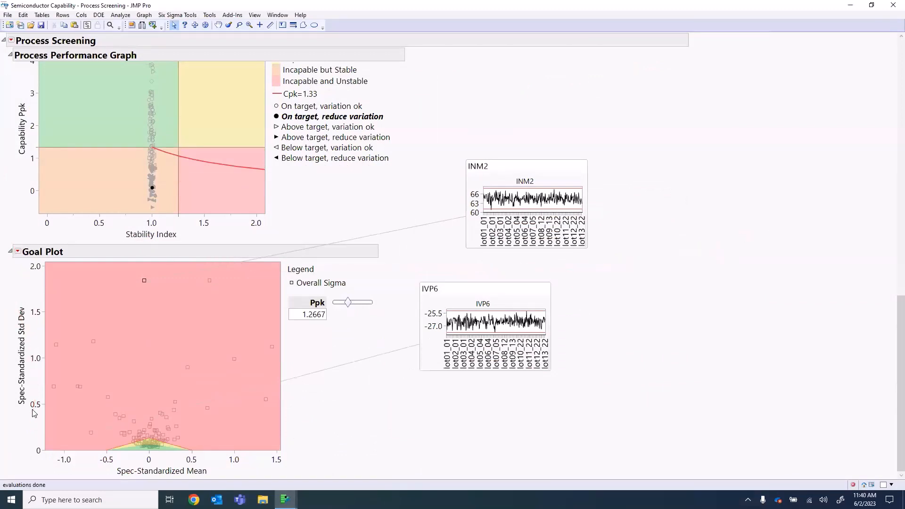